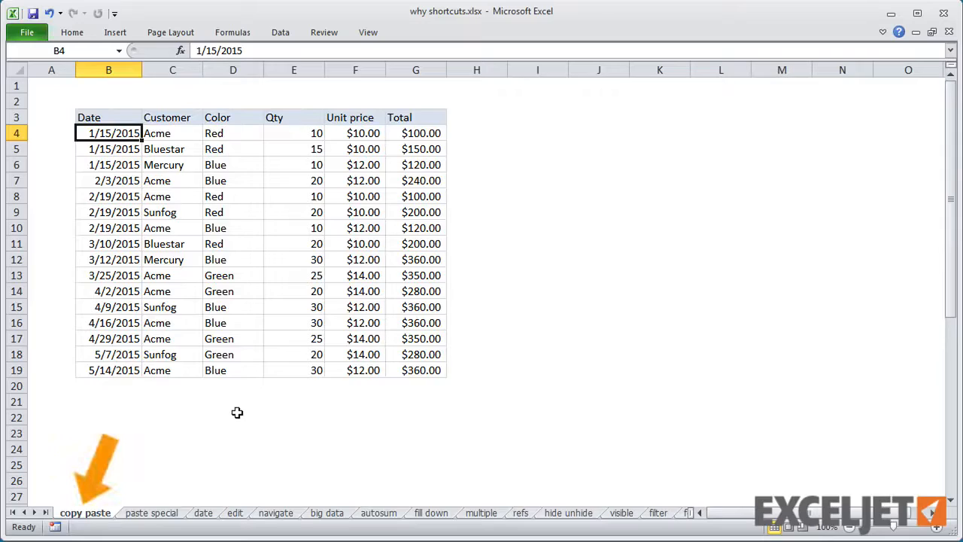
# Page forward through the worksheets from the copy paste sheet to the autosum sheet
pyautogui.hotkey('ctrl', 'pagedown')
pyautogui.hotkey('ctrl', 'pagedown')
pyautogui.hotkey('ctrl', 'pagedown')
pyautogui.hotkey('ctrl', 'pagedown')
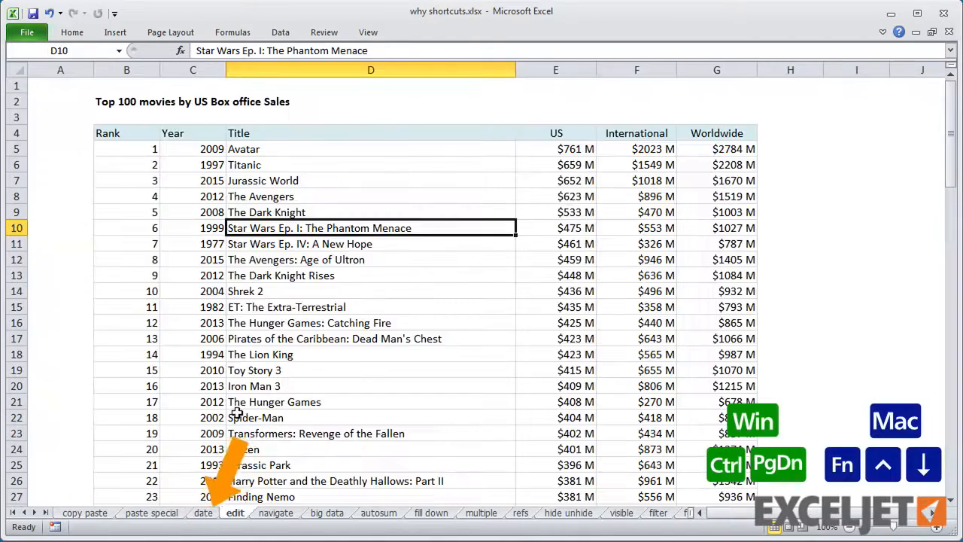
pyautogui.hotkey('ctrl', 'pagedown')
pyautogui.hotkey('ctrl', 'pagedown')
pyautogui.hotkey('ctrl', 'pagedown')
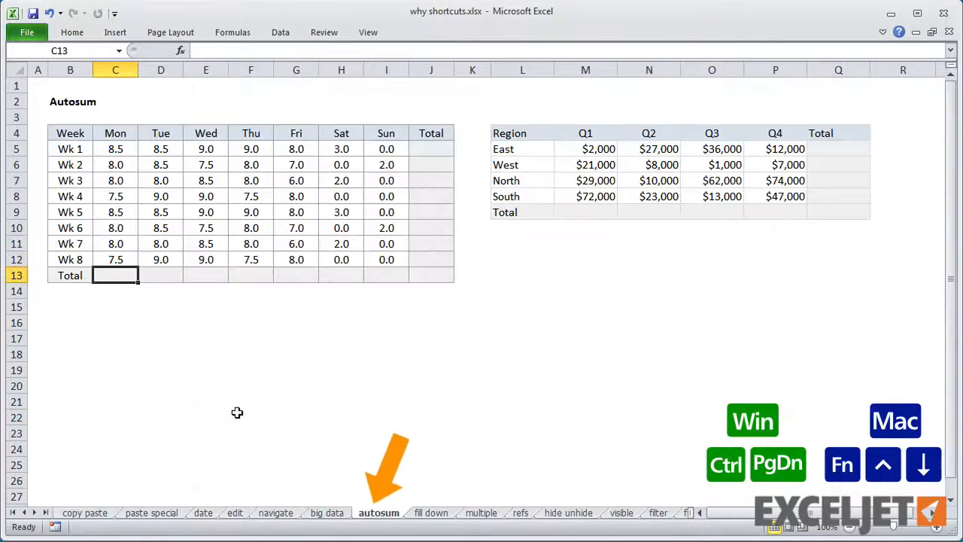
# Page back through the worksheets from the autosum sheet to the copy paste sheet
pyautogui.hotkey('ctrl', 'pageup')
pyautogui.hotkey('ctrl', 'pageup')
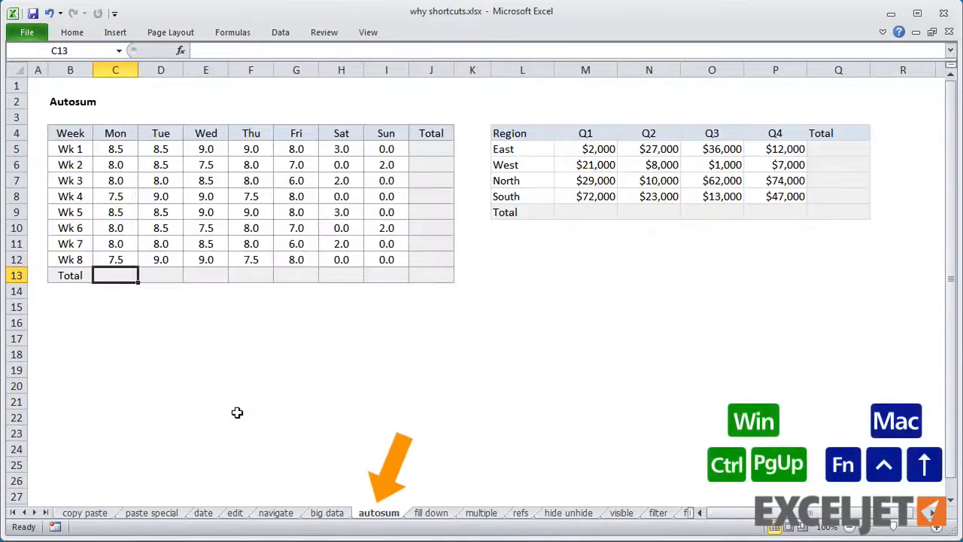
pyautogui.hotkey('ctrl', 'pageup')
pyautogui.hotkey('ctrl', 'pageup')
pyautogui.hotkey('ctrl', 'pageup')
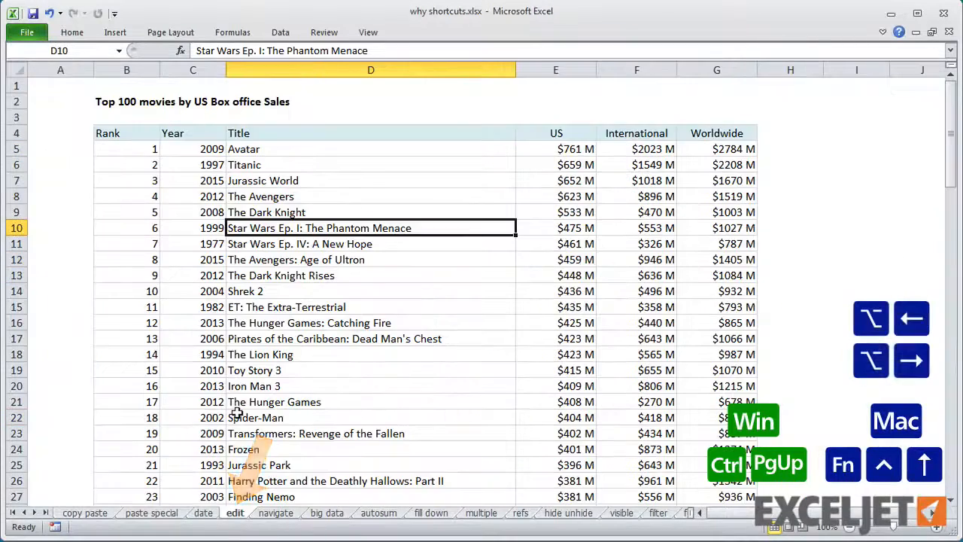
pyautogui.hotkey('ctrl', 'pageup')
pyautogui.hotkey('ctrl', 'pageup')
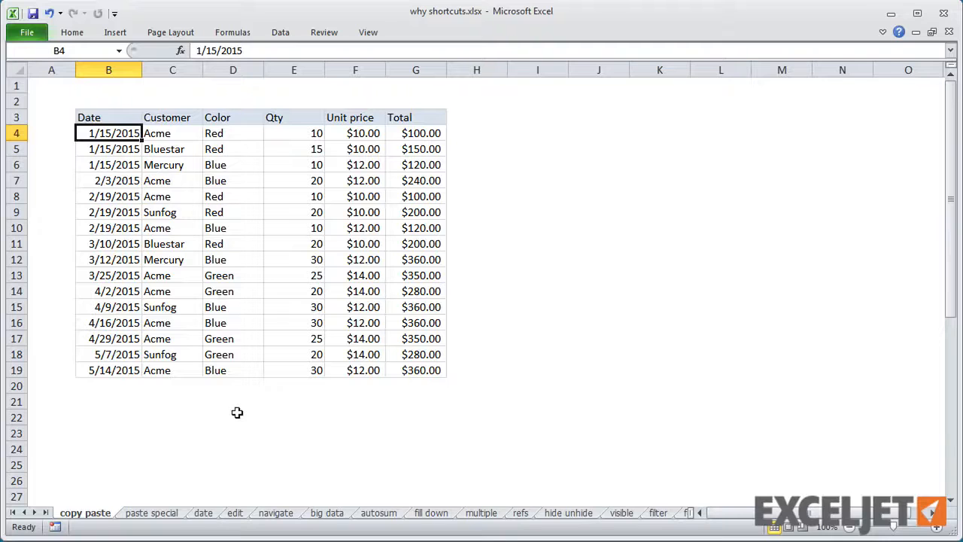
# Copy the whole order table and paste it at cell I3 two times, undoing each paste
pyautogui.hotkey('ctrl', 'a')
pyautogui.hotkey('ctrl', 'c')
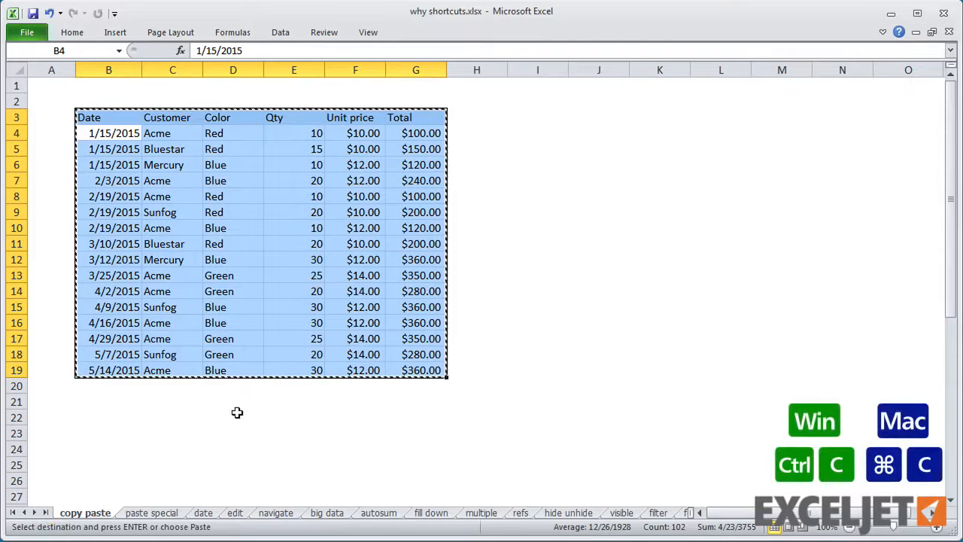
pyautogui.click(527, 119)
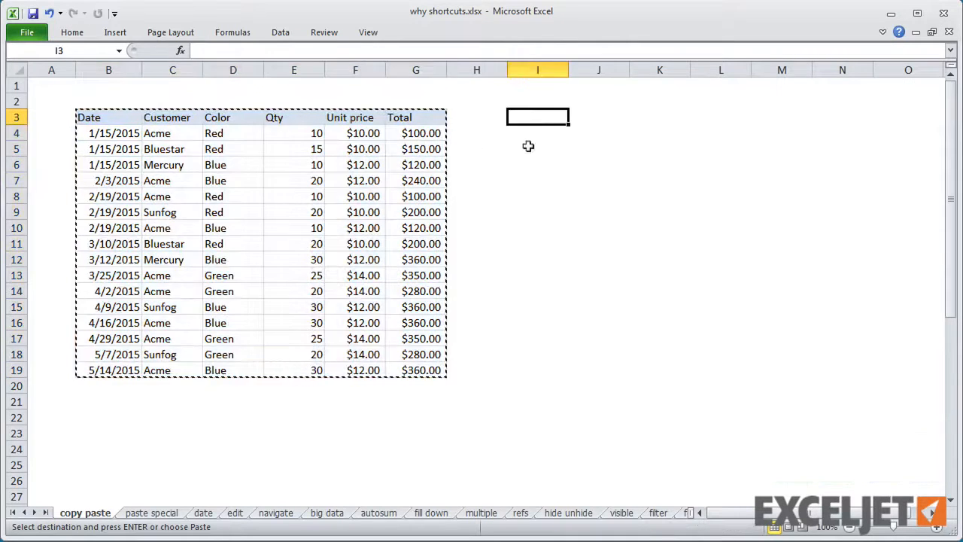
pyautogui.hotkey('ctrl', 'v')
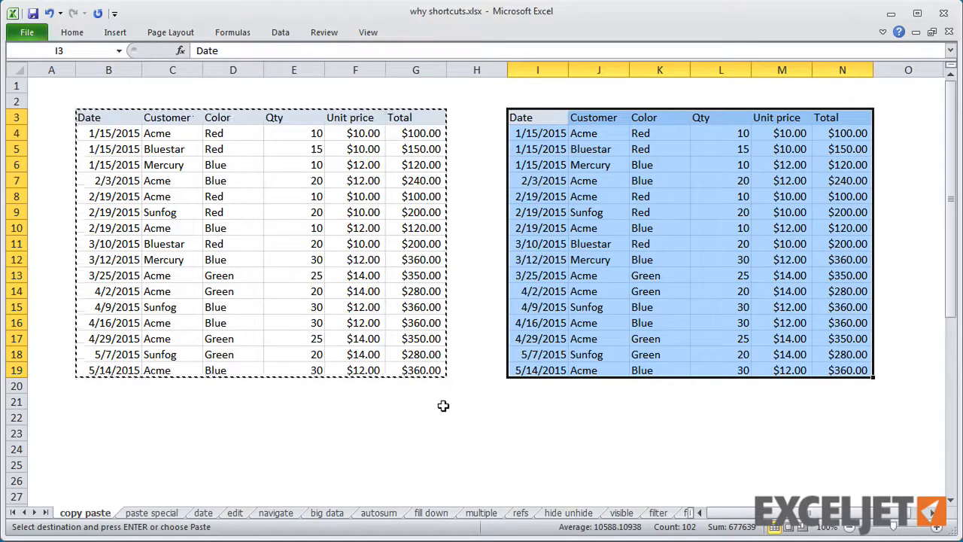
pyautogui.hotkey('ctrl', 'z')
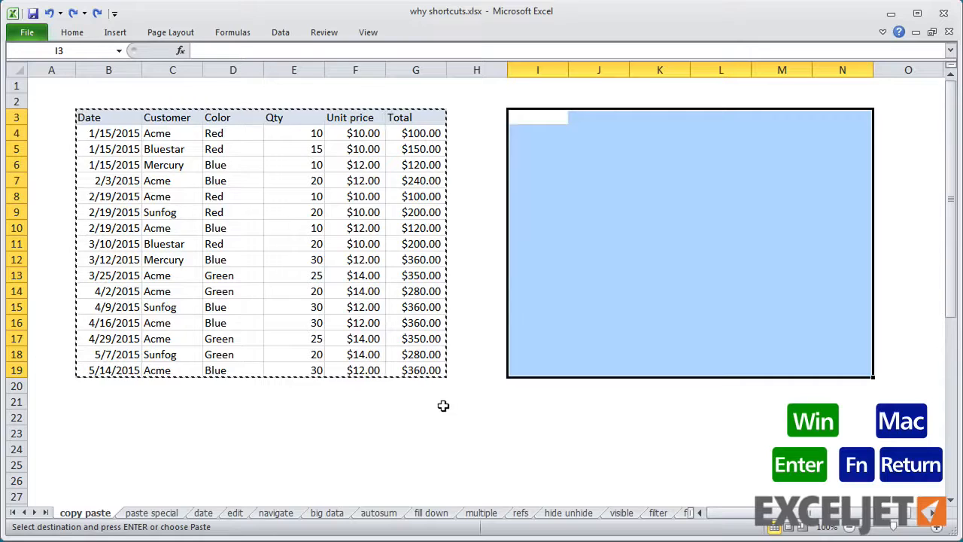
pyautogui.press('Return')
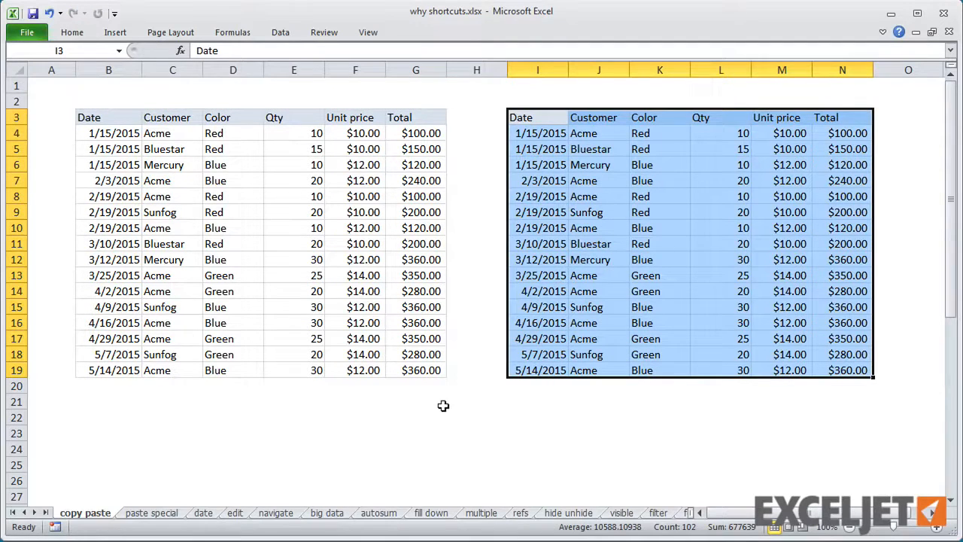
pyautogui.hotkey('ctrl', 'z')
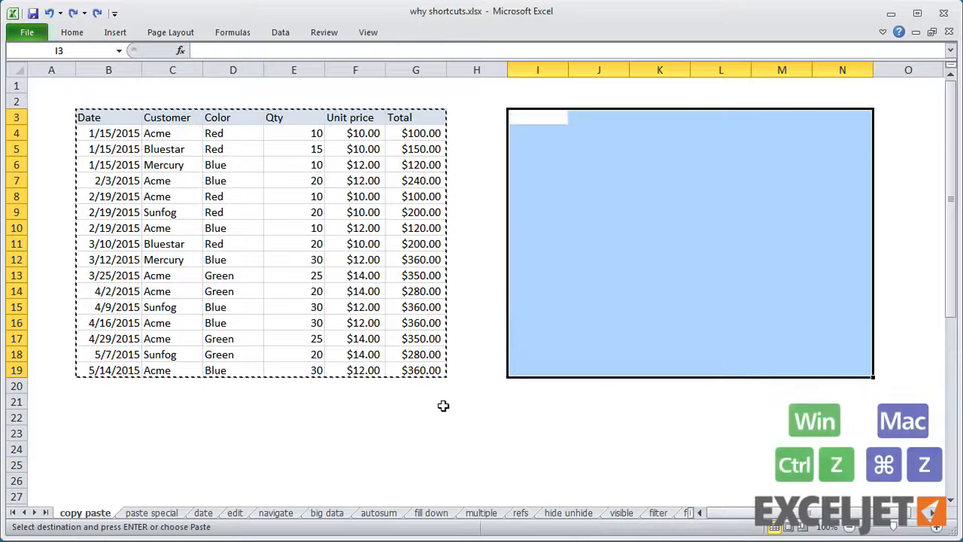
# Cut the whole order table and paste it at cell I3
pyautogui.click(375, 308)
pyautogui.hotkey('ctrl', 'a')
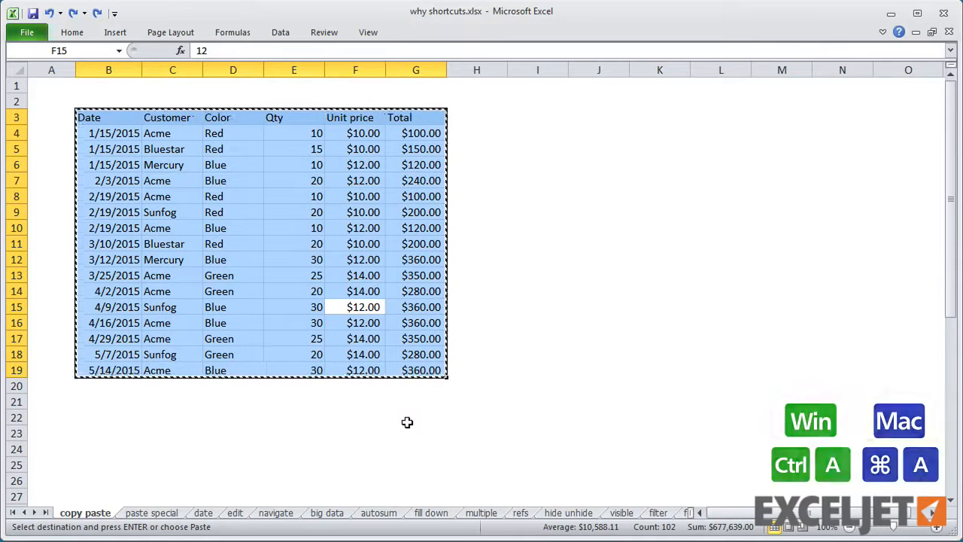
pyautogui.hotkey('ctrl', 'x')
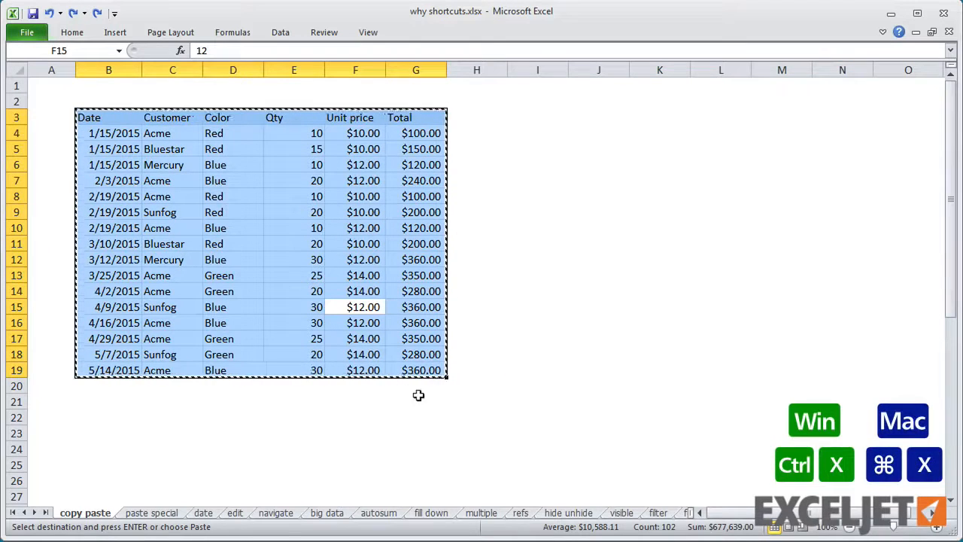
pyautogui.click(519, 113)
pyautogui.hotkey('ctrl', 'v')
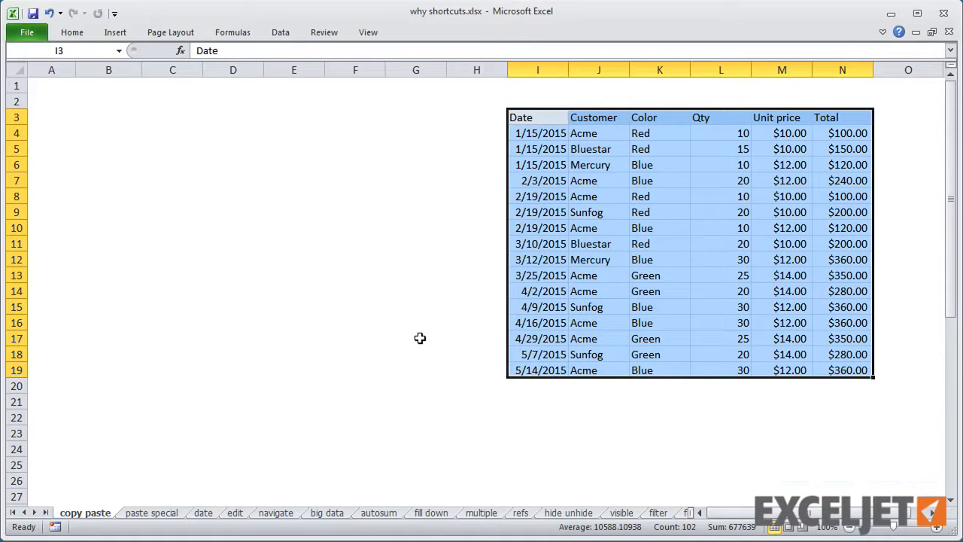
# Open the paste special sheet and switch the display of formulas on and back off
pyautogui.click(173, 518)
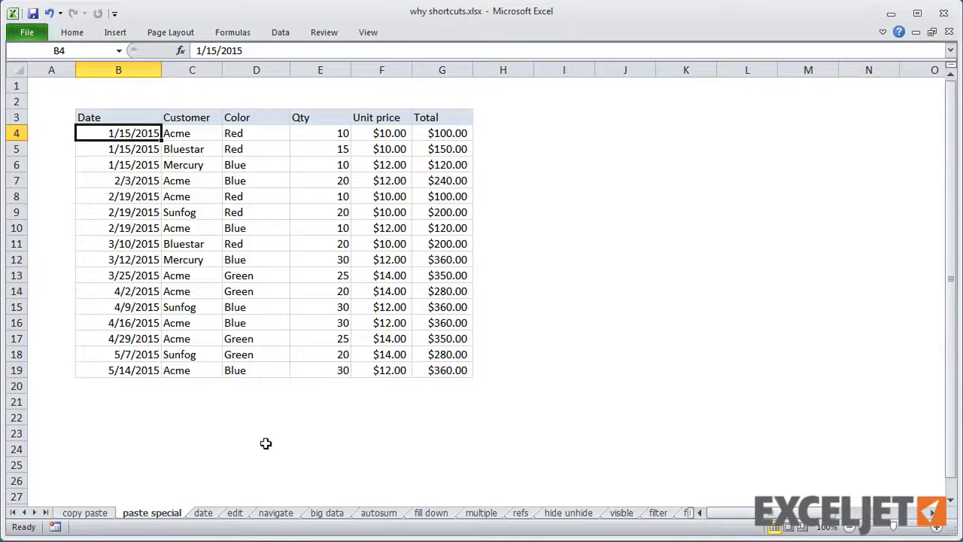
pyautogui.hotkey('ctrl', '`')
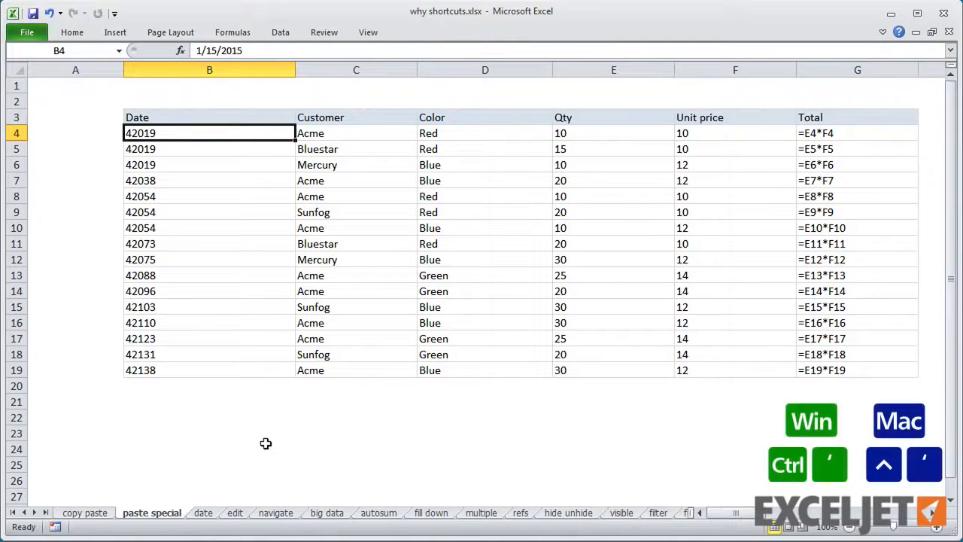
pyautogui.hotkey('ctrl', '`')
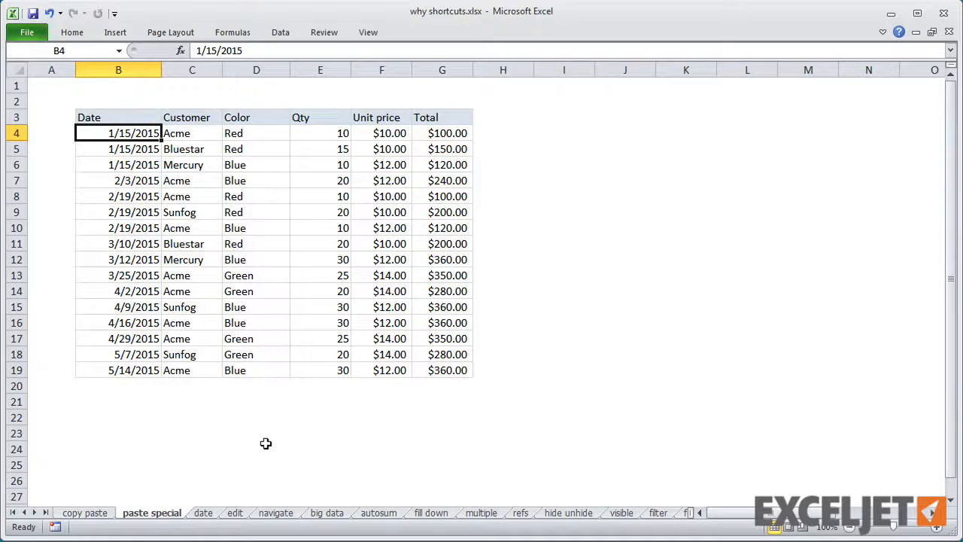
# Copy the whole order table, paste only its values at cell I3 with Paste Special, and undo the paste
pyautogui.hotkey('ctrl', 'a')
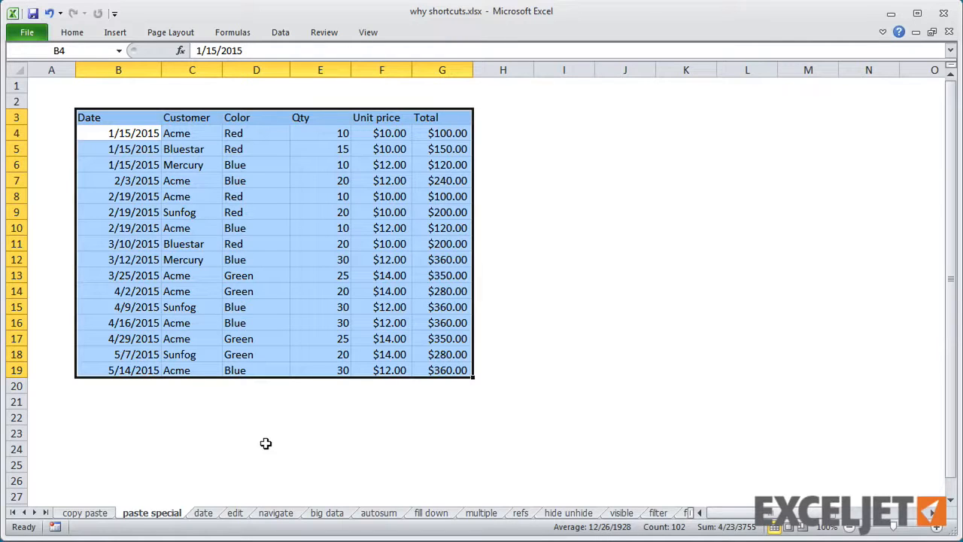
pyautogui.hotkey('ctrl', 'c')
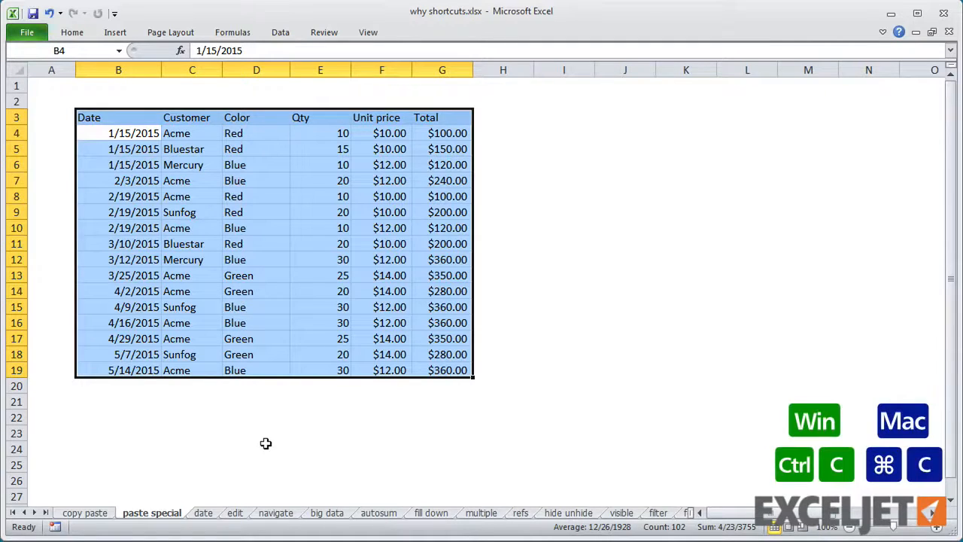
pyautogui.click(560, 111)
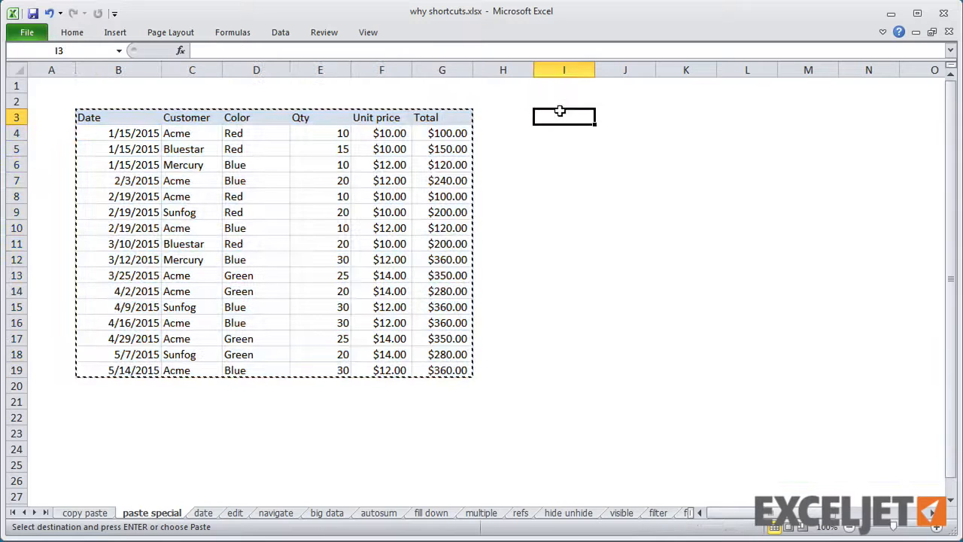
pyautogui.hotkey('ctrl', 'alt', 'v')
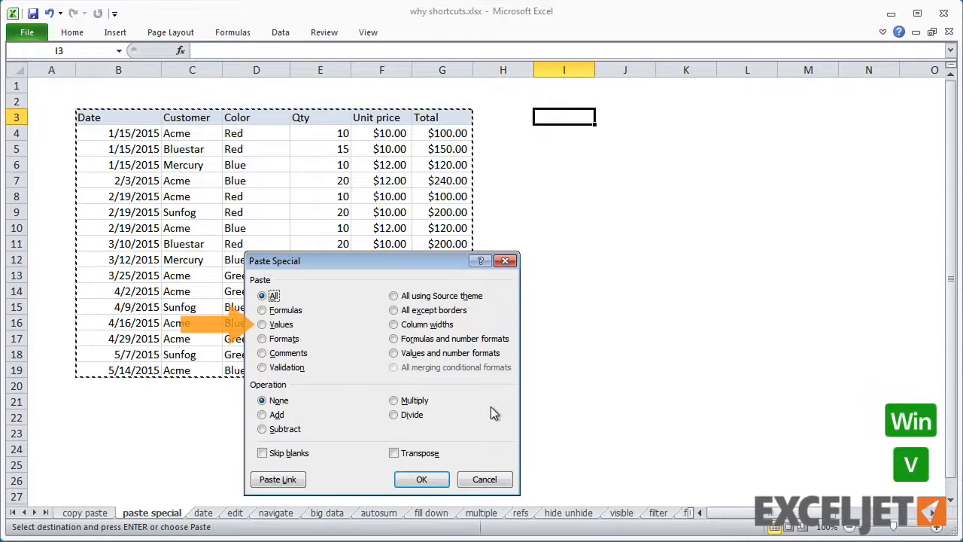
pyautogui.press('v')
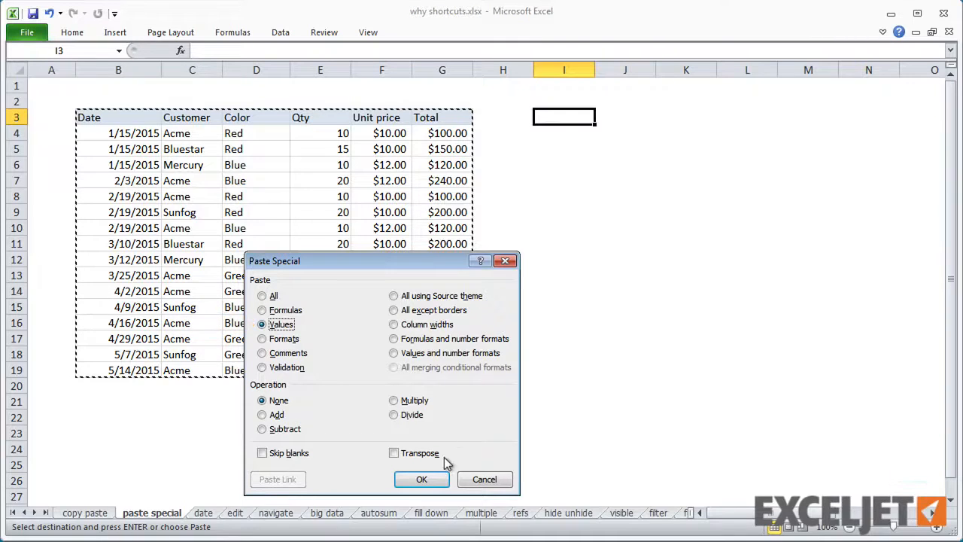
pyautogui.click(428, 479)
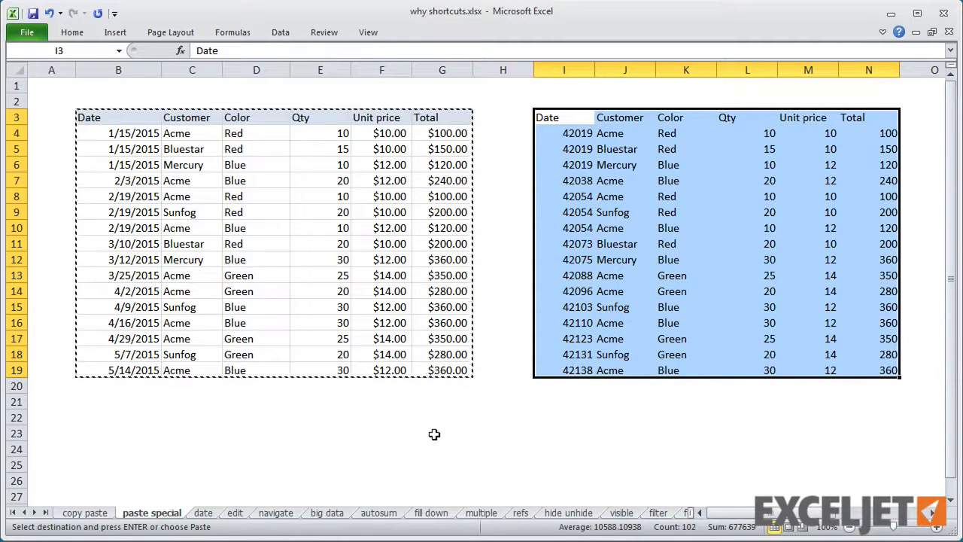
pyautogui.hotkey('ctrl', 'z')
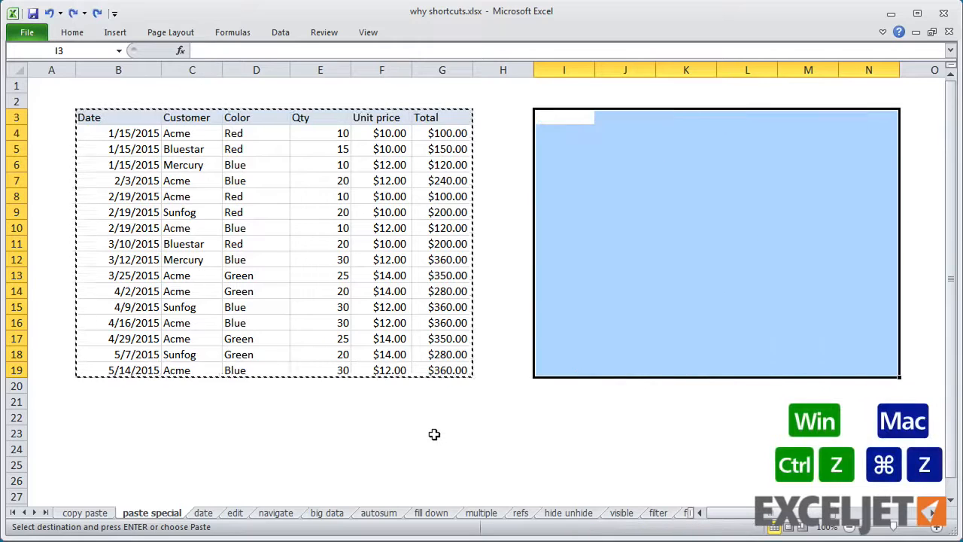
# Paste the copied table at I3 as values and number formats, check the content of Total cell N18, and undo the paste
pyautogui.hotkey('ctrl', 'alt', 'v')
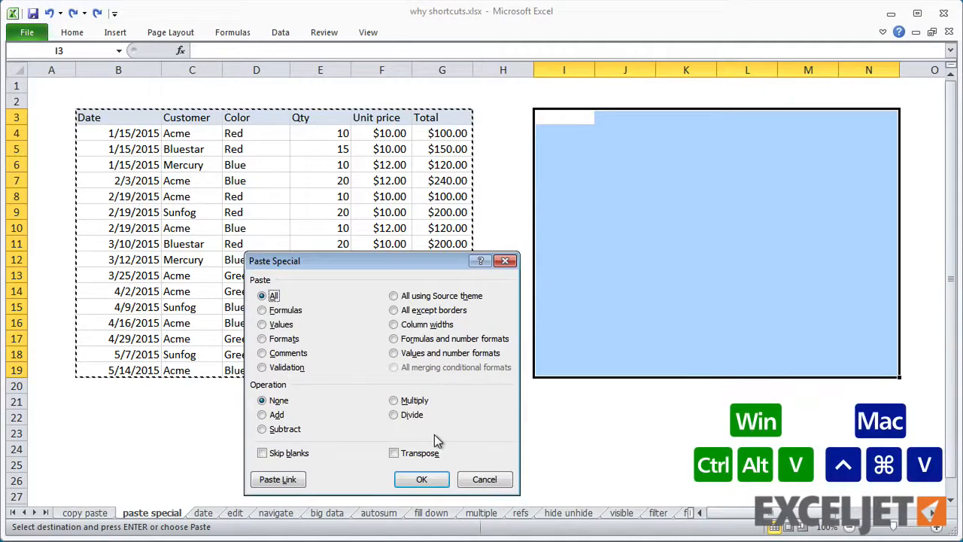
pyautogui.press('u')
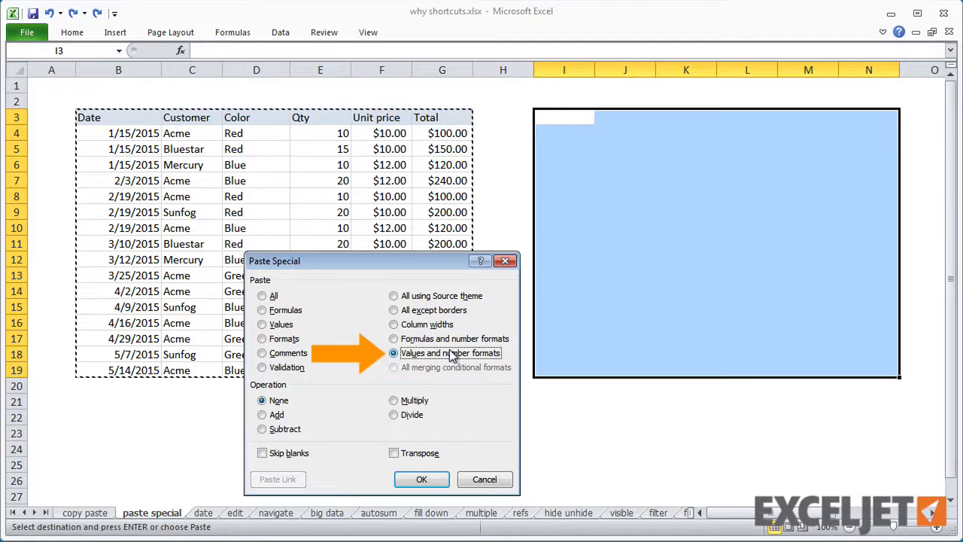
pyautogui.click(422, 479)
pyautogui.click(847, 354)
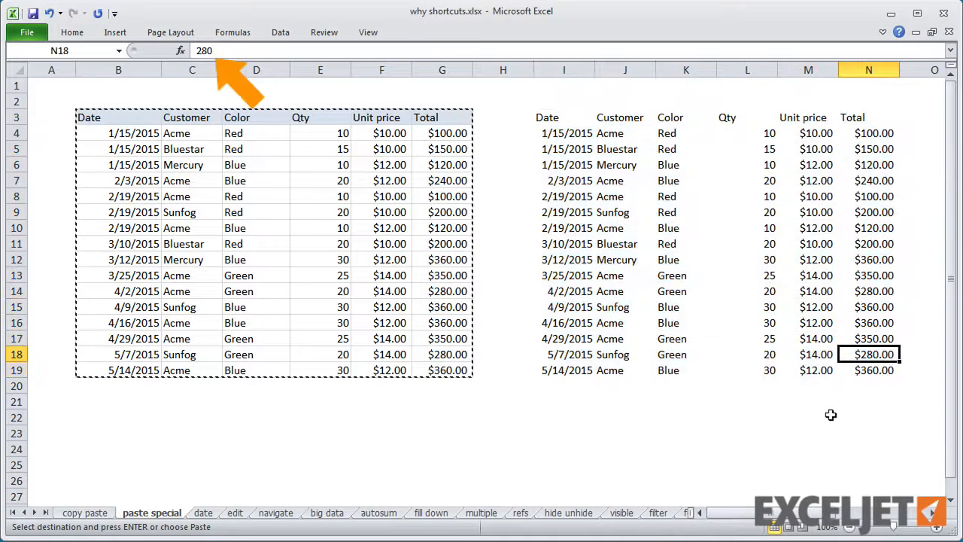
pyautogui.hotkey('ctrl', 'z')
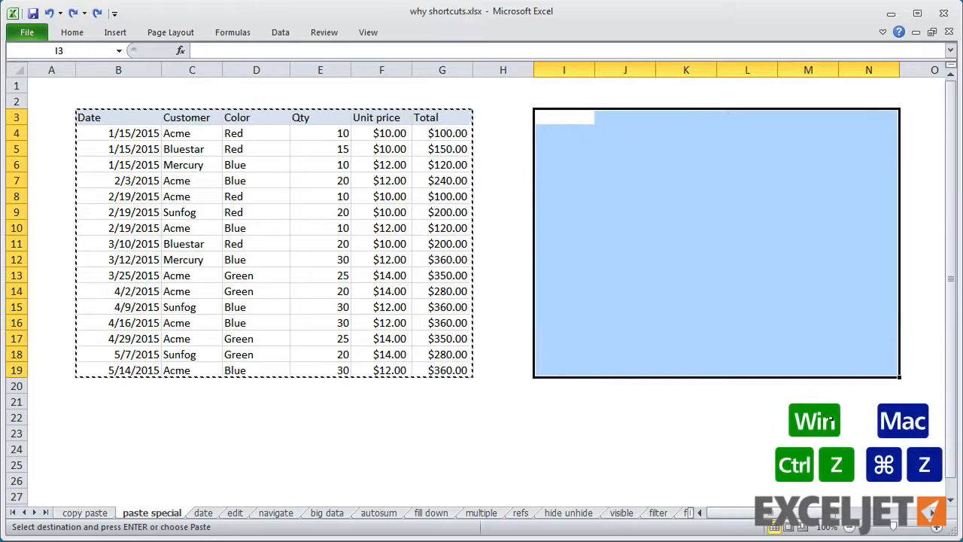
# Paste the copied table at I3 as formulas and number formats, check the formula in Total cell N17, and undo the paste
pyautogui.hotkey('ctrl', 'alt', 'v')
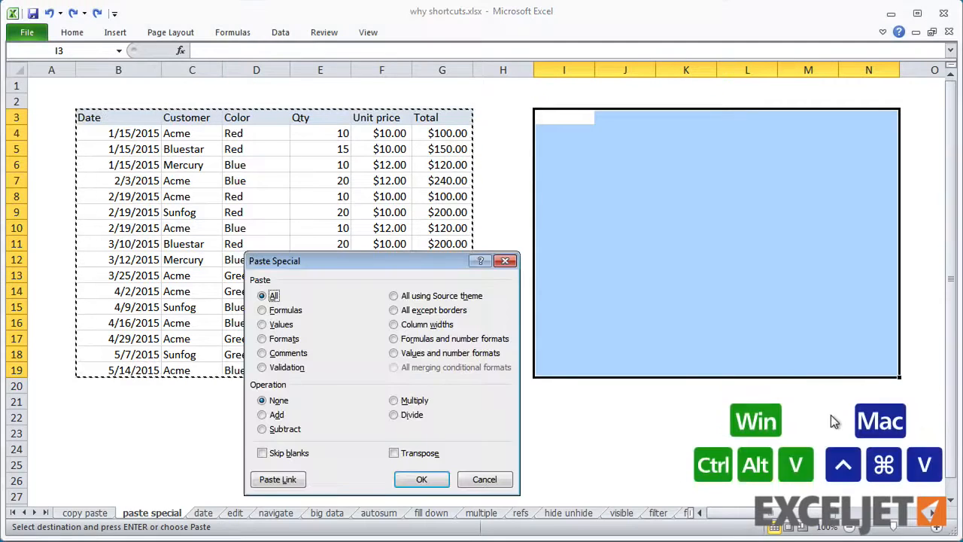
pyautogui.click(493, 340)
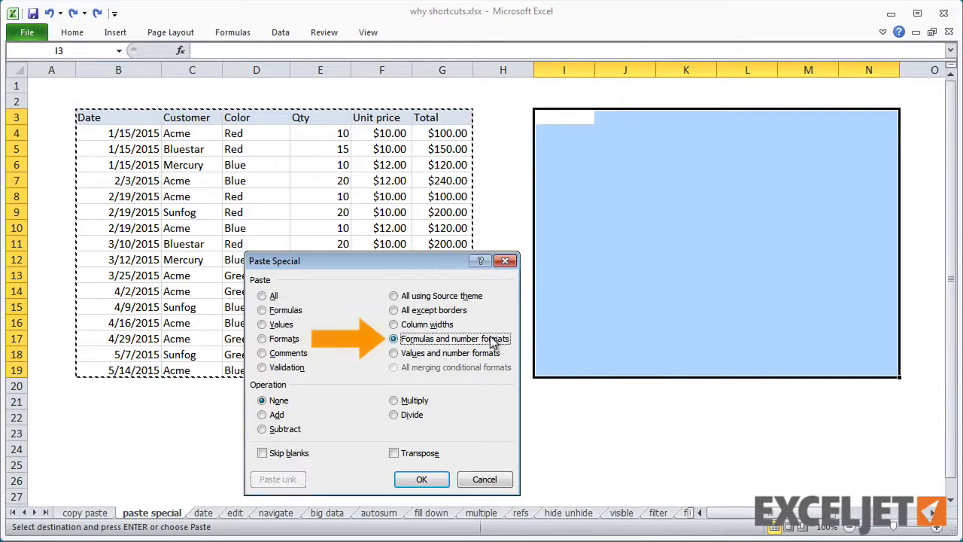
pyautogui.click(426, 481)
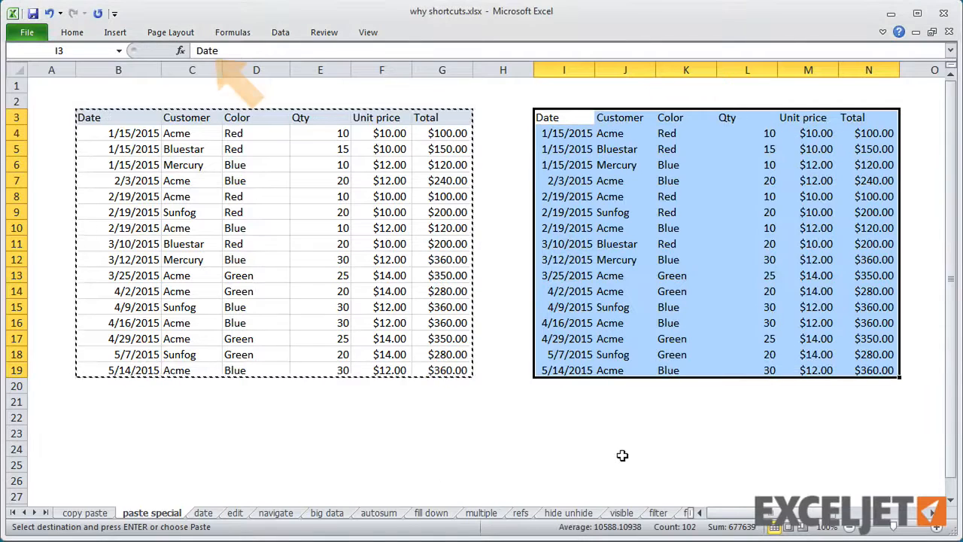
pyautogui.click(858, 338)
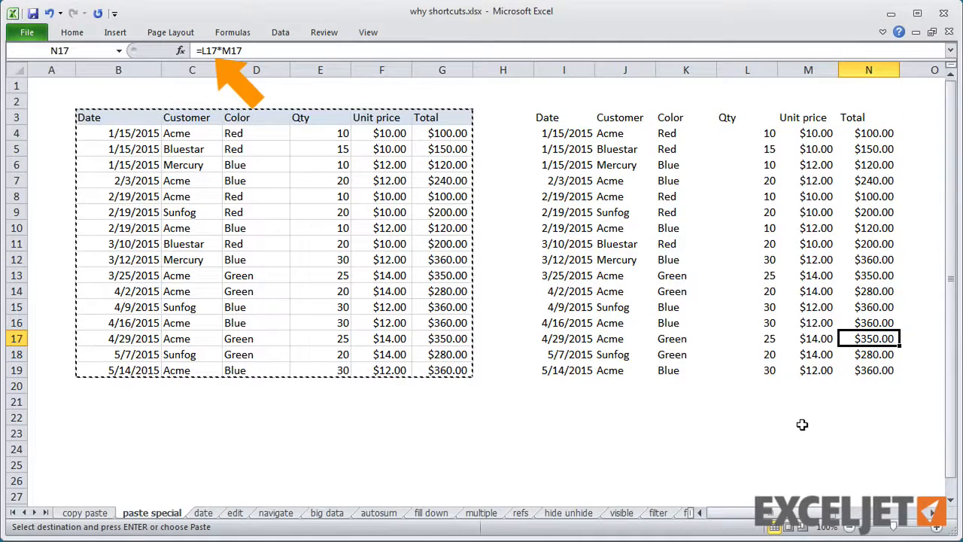
pyautogui.hotkey('ctrl', 'z')
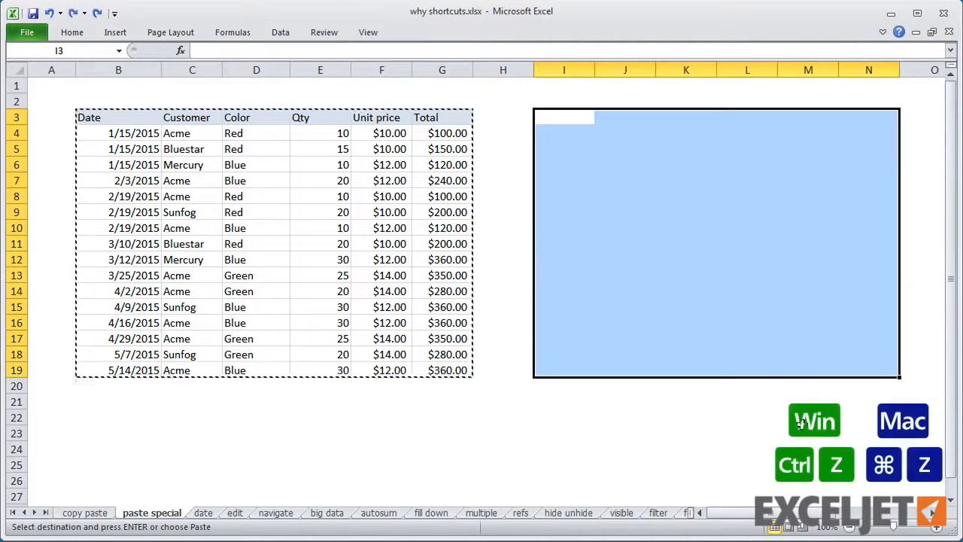
# Copy row 10 of the property table, P10:V10, and paste only its formats over P10:V19 with Paste Special
pyautogui.click(870, 513)
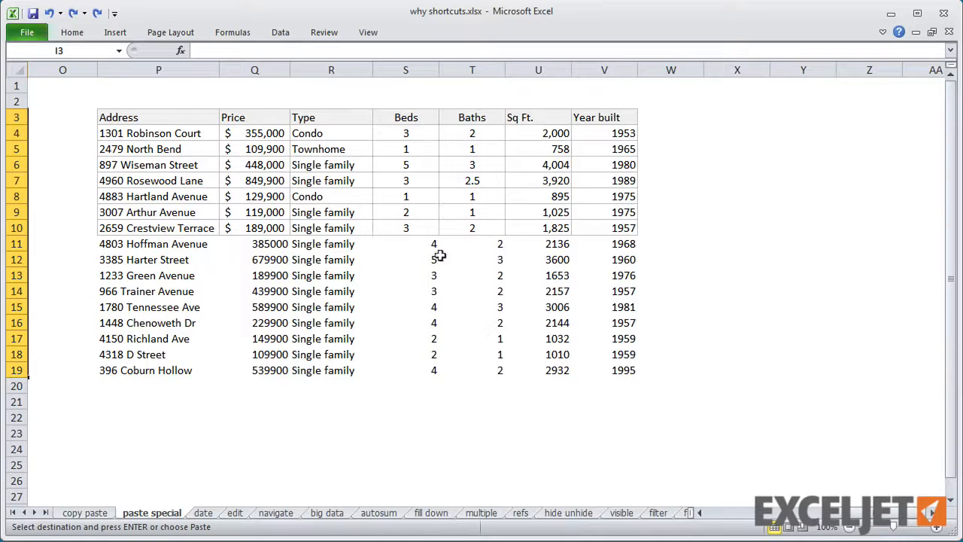
pyautogui.click(208, 226)
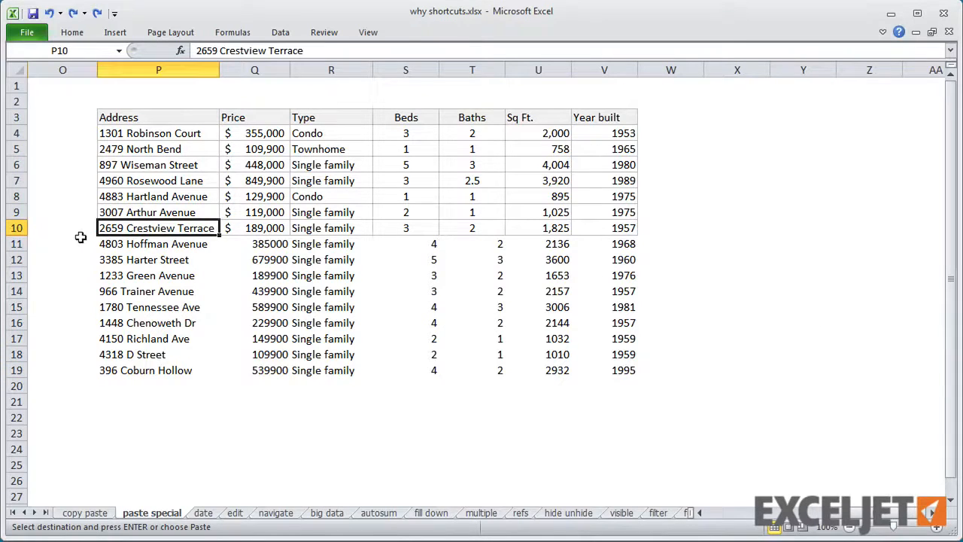
pyautogui.hotkey('ctrl', 'shift', 'Right')
pyautogui.hotkey('ctrl', 'c')
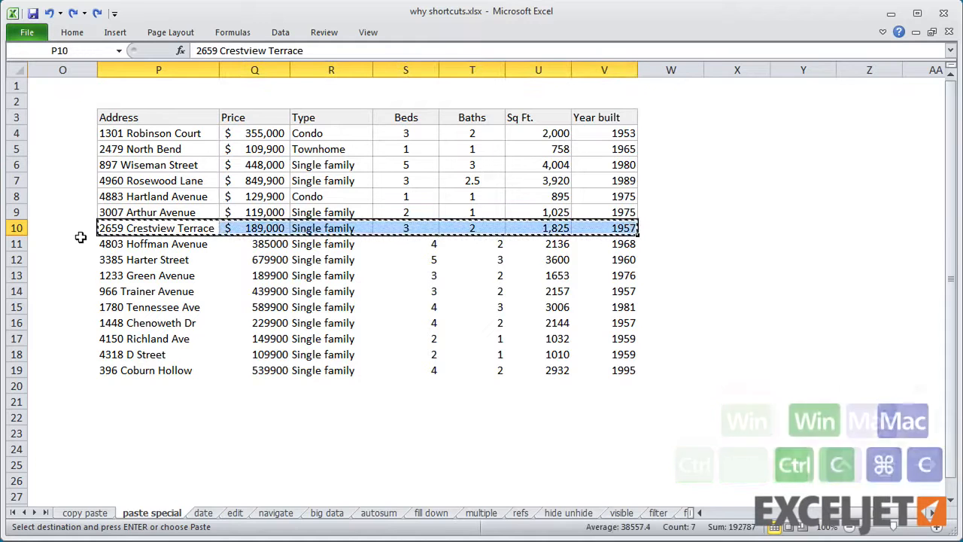
pyautogui.hotkey('ctrl', 'shift', 'Down')
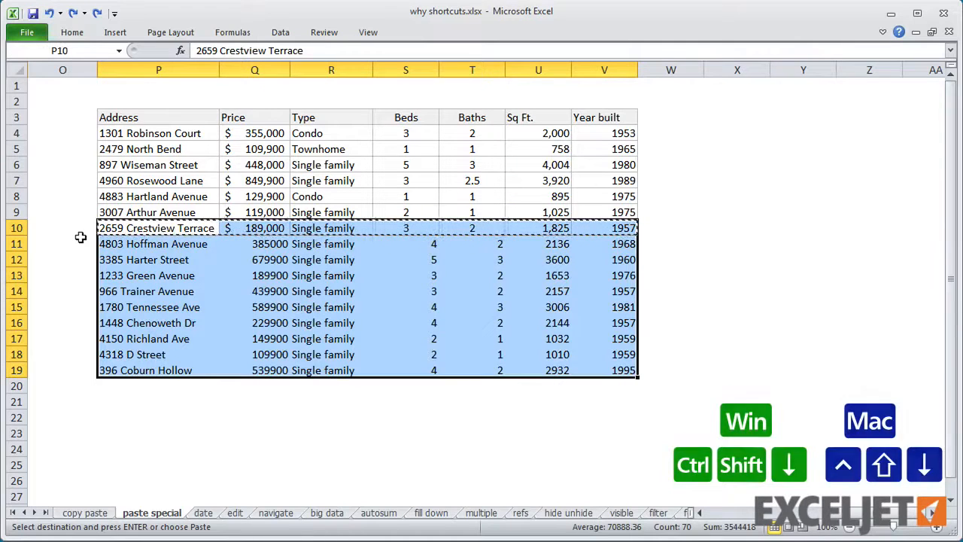
pyautogui.hotkey('ctrl', 'alt', 'v')
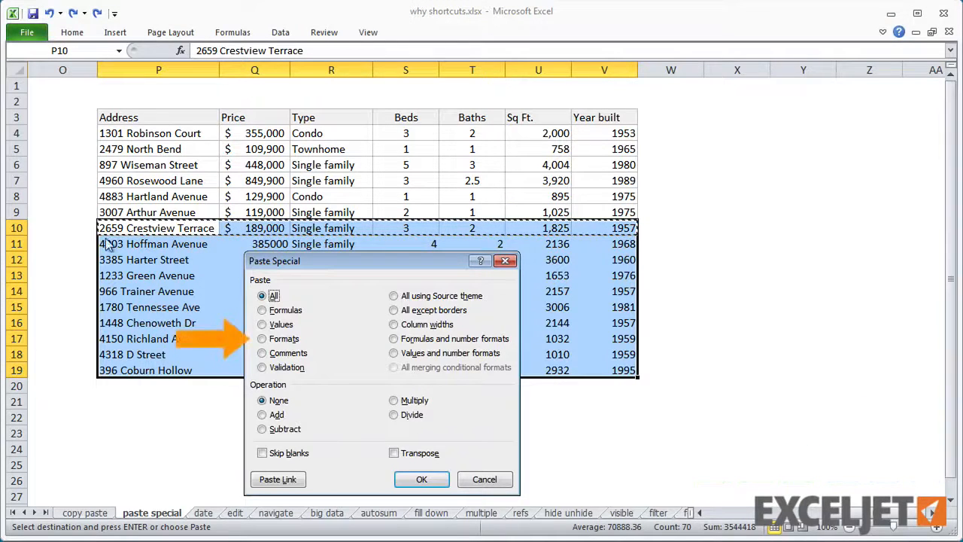
pyautogui.click(269, 339)
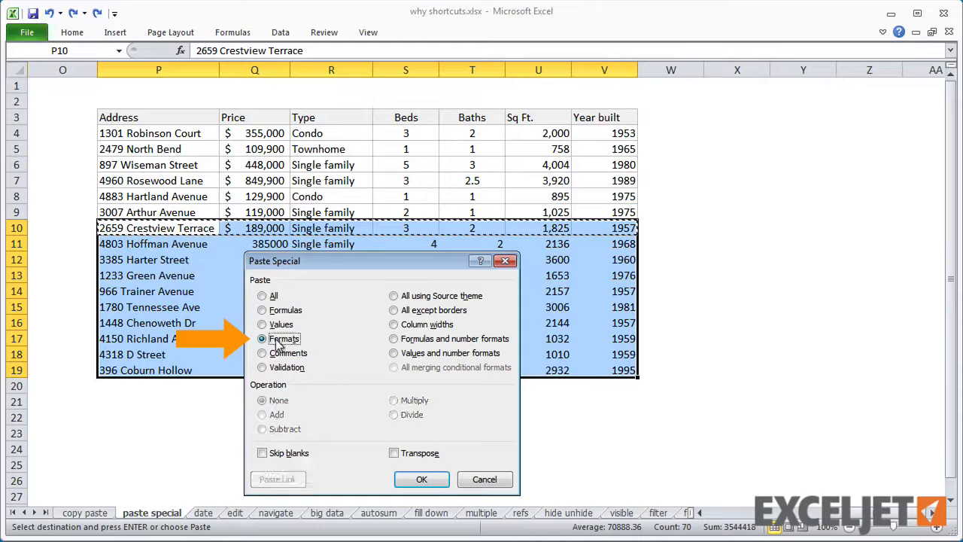
pyautogui.click(422, 479)
pyautogui.moveTo(254, 434); pyautogui.dragTo(255, 425)
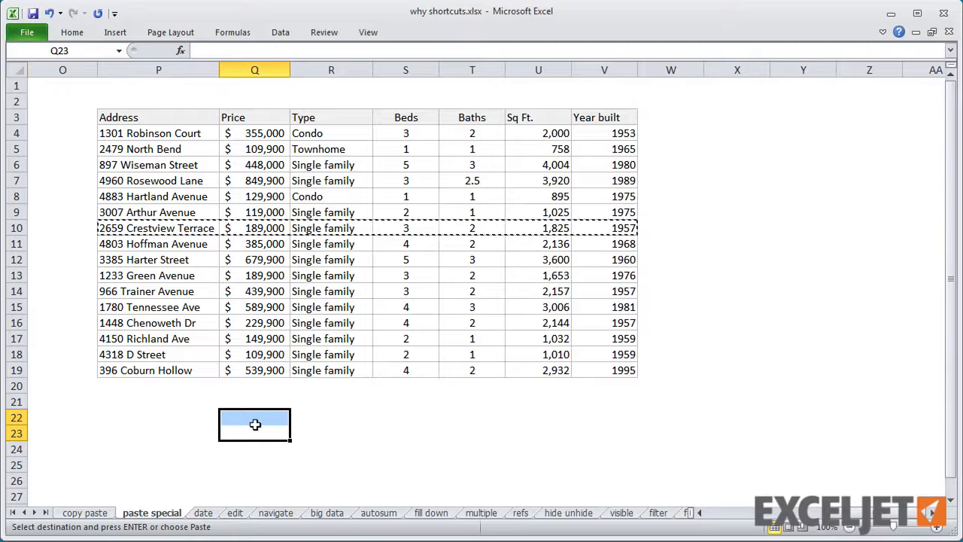
pyautogui.click(256, 428)
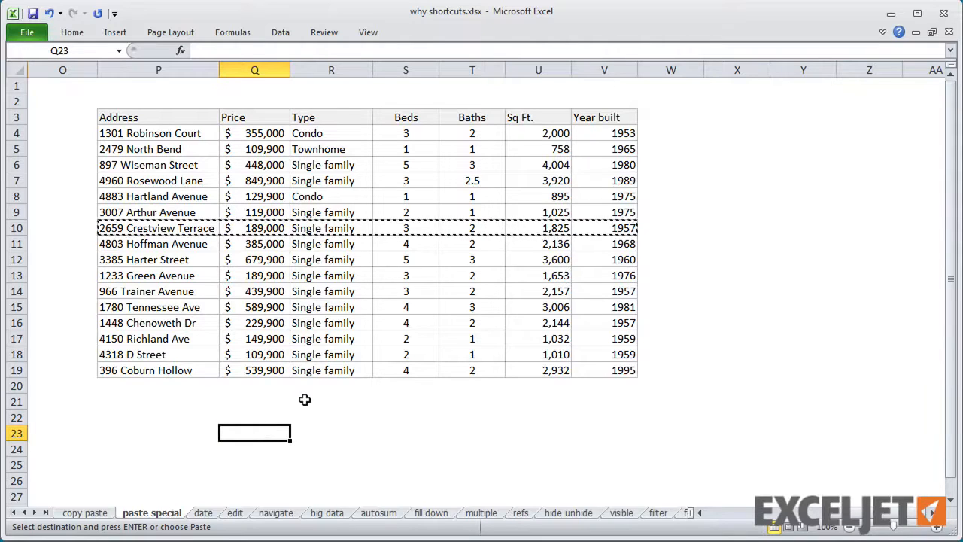
# On the date sheet, insert the current date 2/3/2016 in D6 and the current time 9:00 PM in D8
pyautogui.click(205, 514)
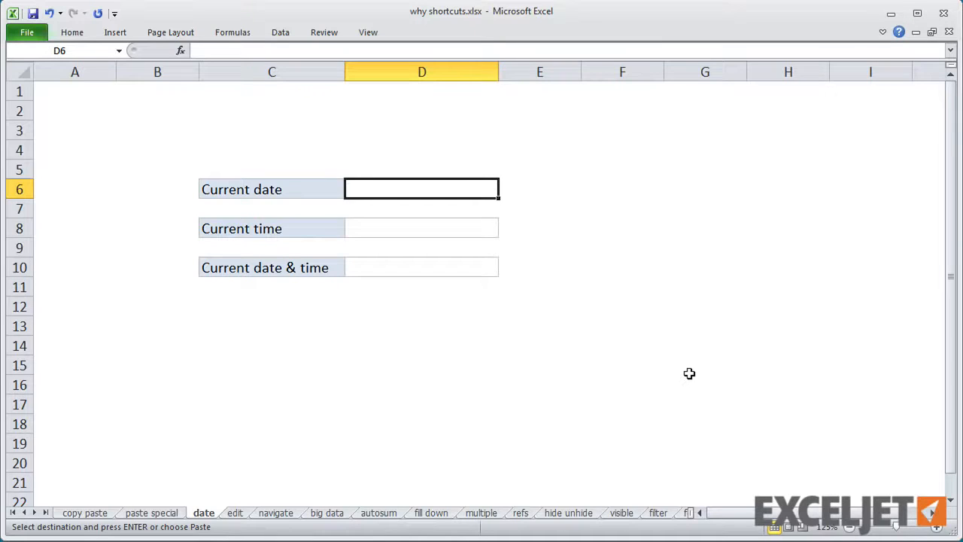
pyautogui.hotkey('ctrl', ';')
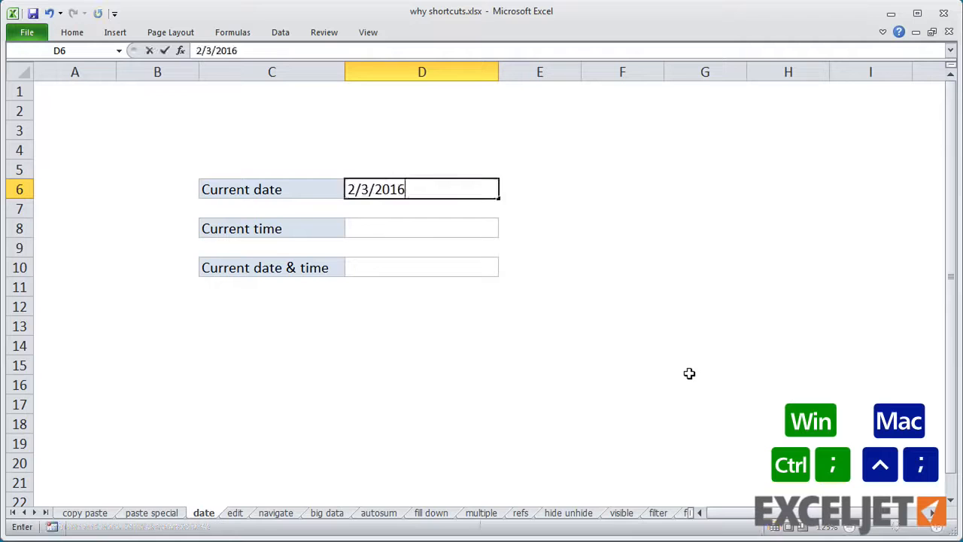
pyautogui.press('Return')
pyautogui.press('Return')
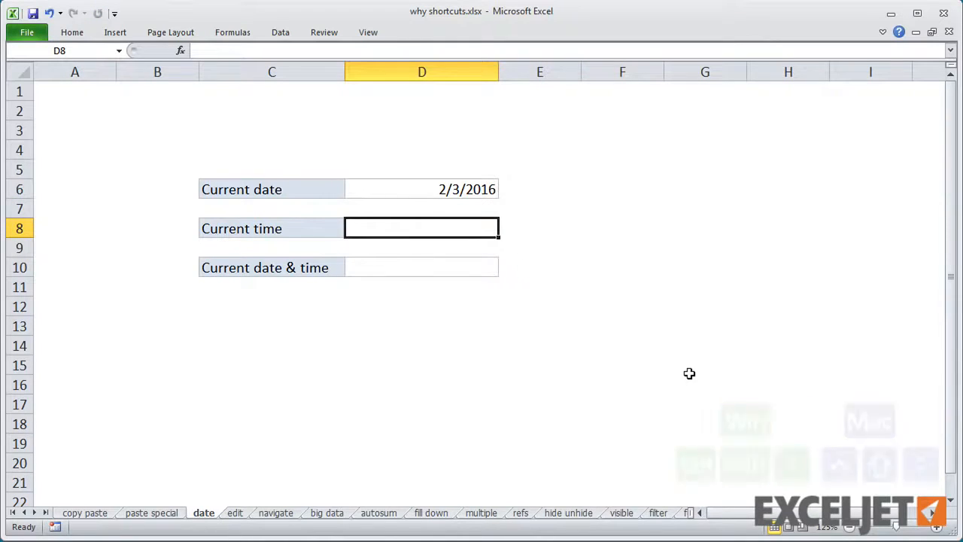
pyautogui.hotkey('ctrl', 'shift', ':')
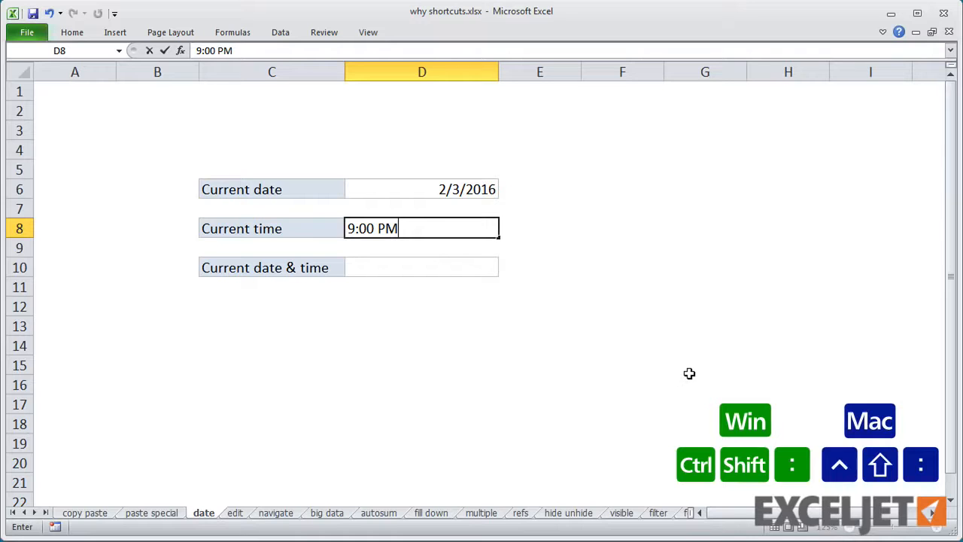
pyautogui.press('Return')
pyautogui.press('Return')
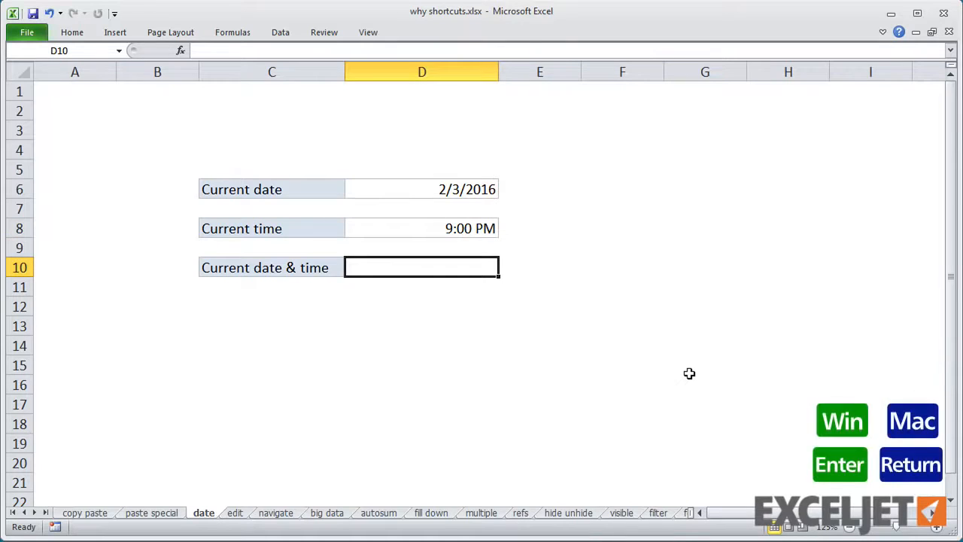
# Insert the current date and time together, 2/3/2016 9:00 PM, in cell D10
pyautogui.hotkey('ctrl', ';')
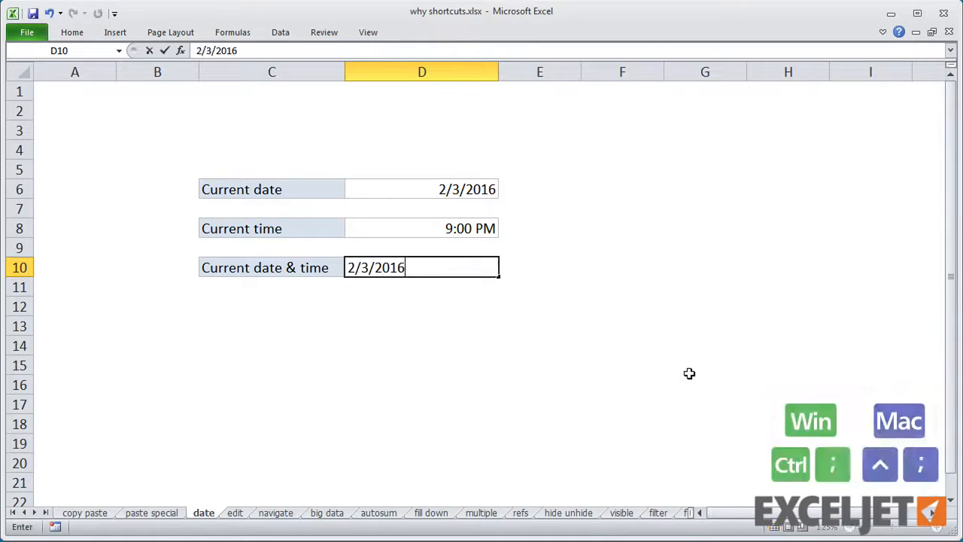
pyautogui.hotkey('ctrl', 'shift', ':')
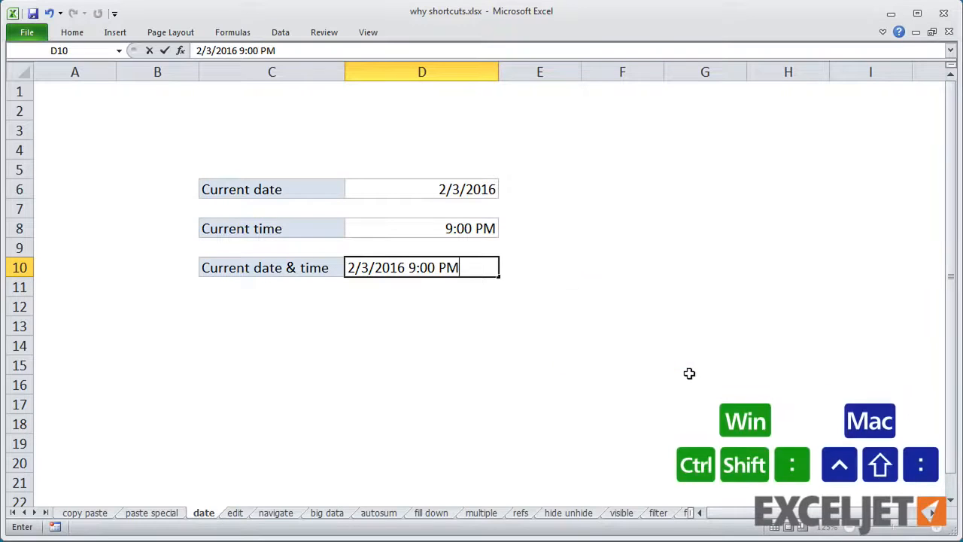
pyautogui.press('Return')
pyautogui.press('Return')
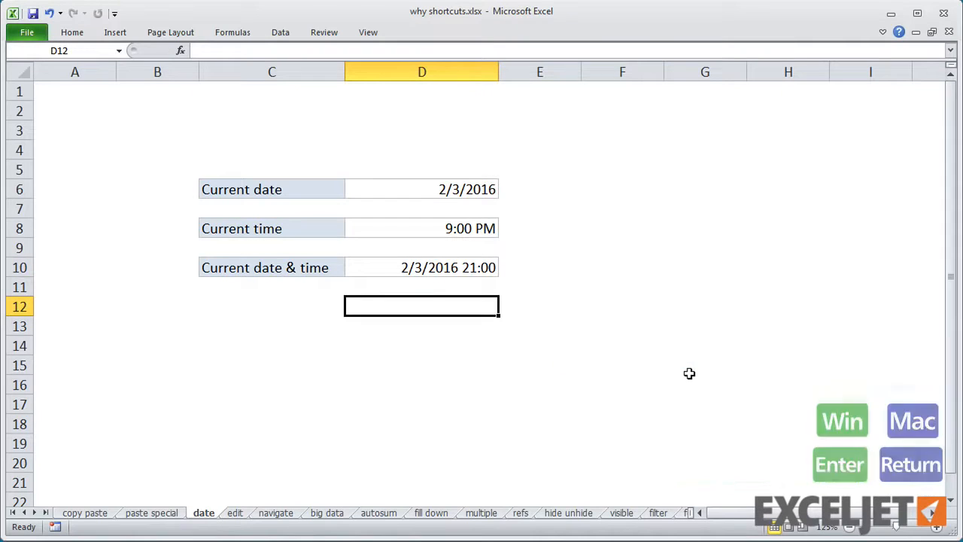
# On the edit sheet, edit the movie title in D10 to read "Star Wars Episode I: The Phantom Menace"
pyautogui.click(235, 514)
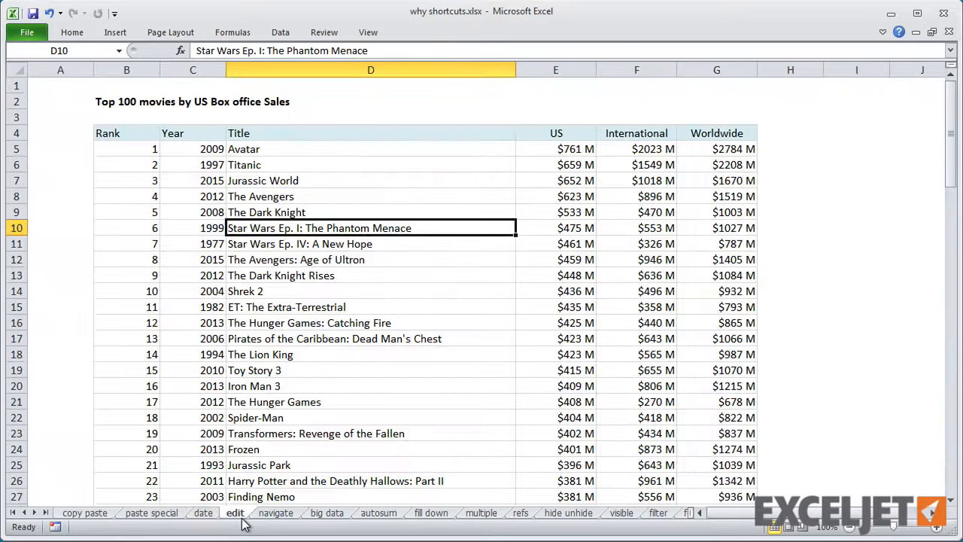
pyautogui.doubleClick(429, 229)
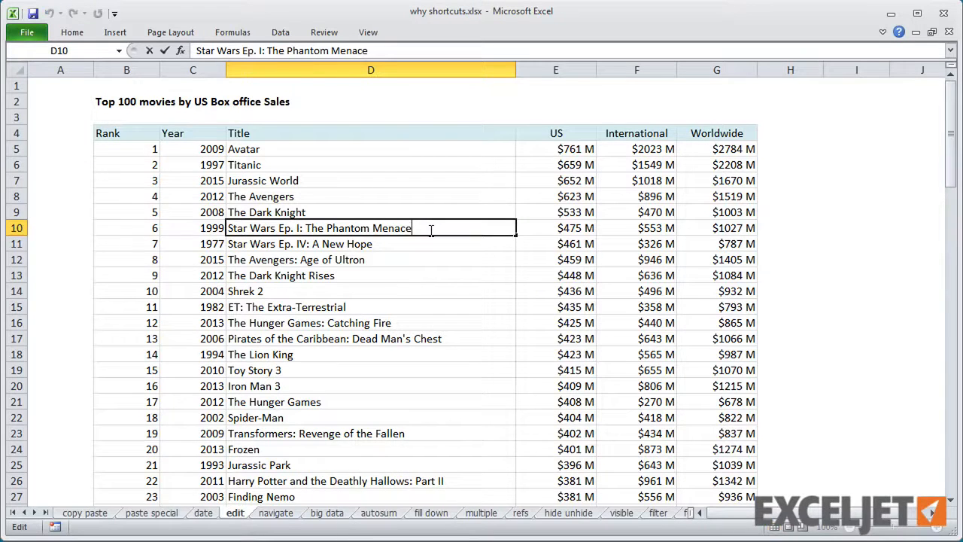
pyautogui.doubleClick(435, 247)
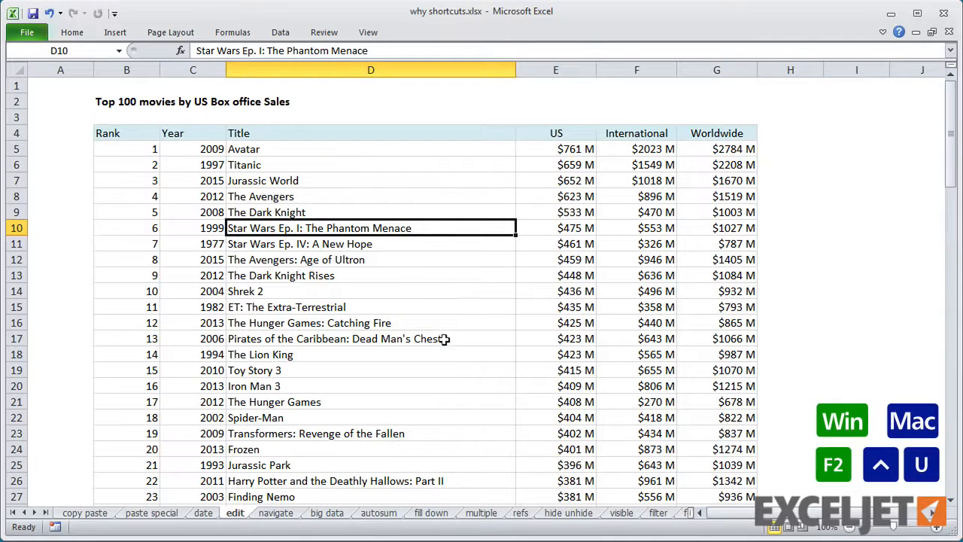
pyautogui.press('F2')
pyautogui.hotkey('ctrl', 'Left')
pyautogui.hotkey('ctrl', 'Left')
pyautogui.hotkey('ctrl', 'Left')
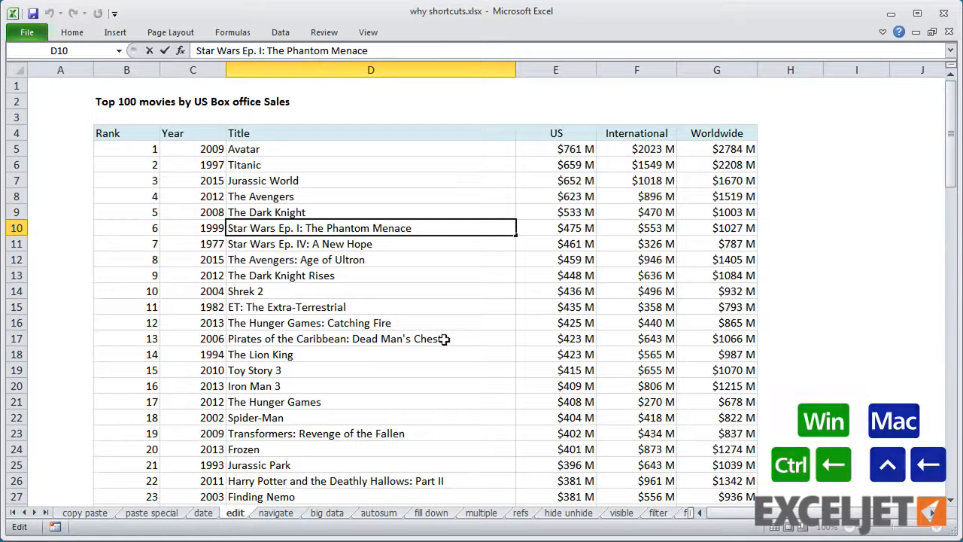
pyautogui.hotkey('ctrl', 'Delete')
pyautogui.write('isode')
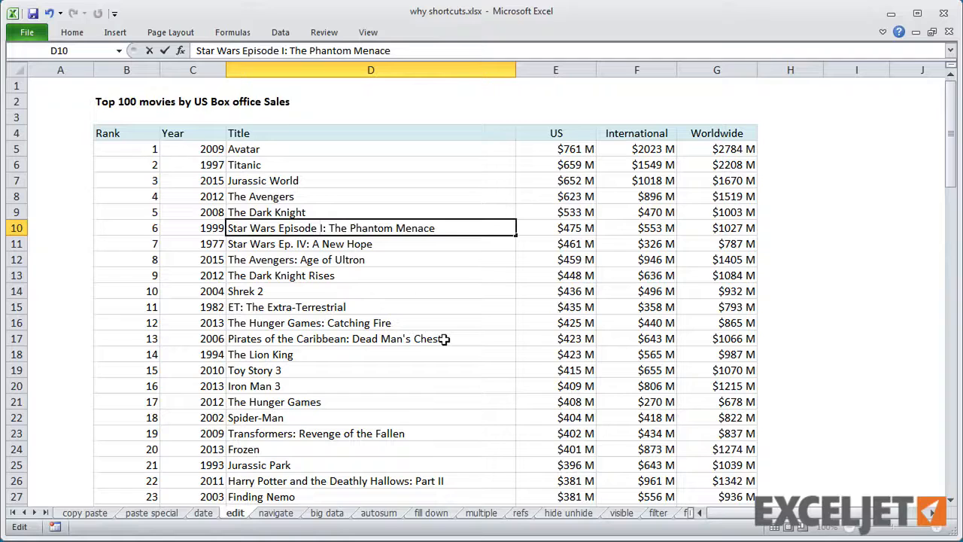
pyautogui.press('Return')
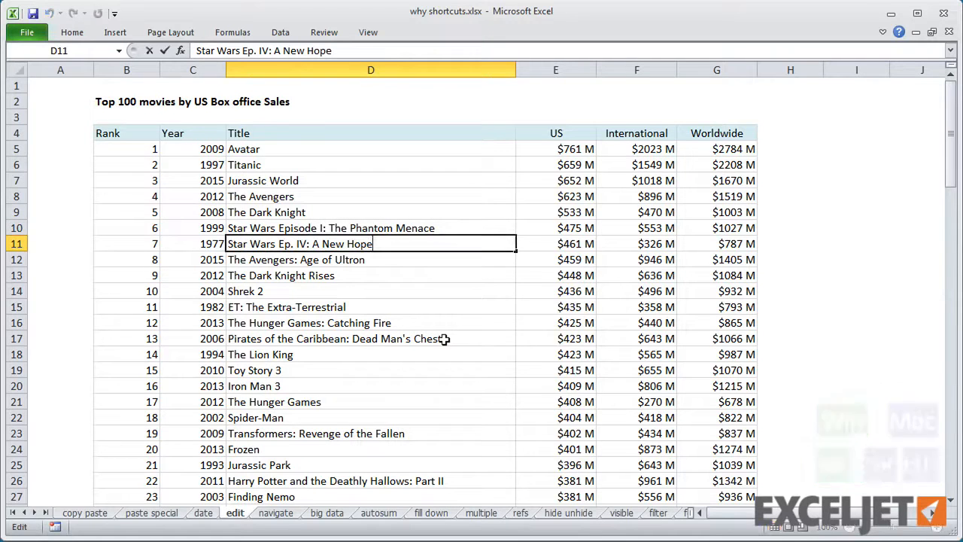
# Edit the movie title in D11 to read "Star Wars Episode IV: A New Hope"
pyautogui.press('F2')
pyautogui.hotkey('ctrl', 'Left')
pyautogui.hotkey('ctrl', 'Left')
pyautogui.hotkey('ctrl', 'Left')
pyautogui.hotkey('ctrl', 'Left')
pyautogui.hotkey('ctrl', 'Left')
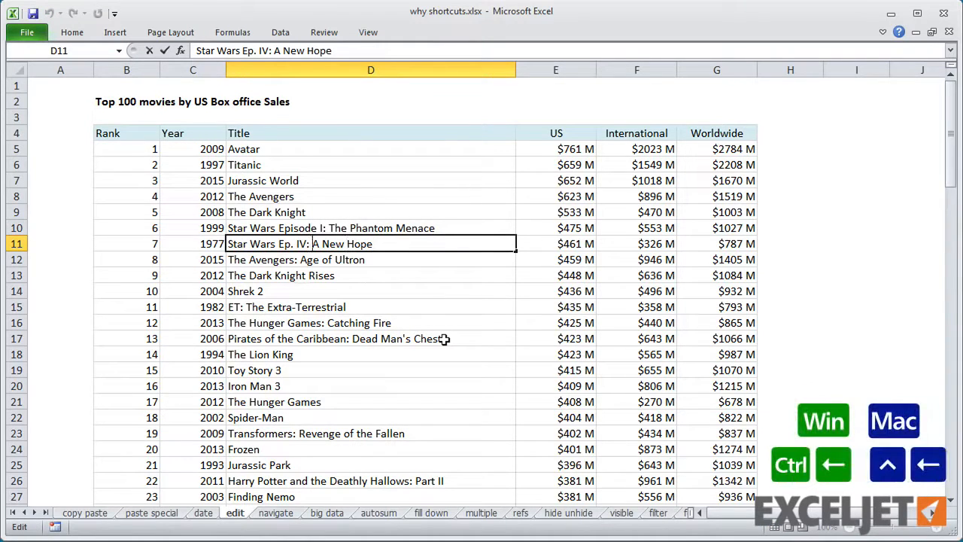
pyautogui.hotkey('ctrl', 'Delete')
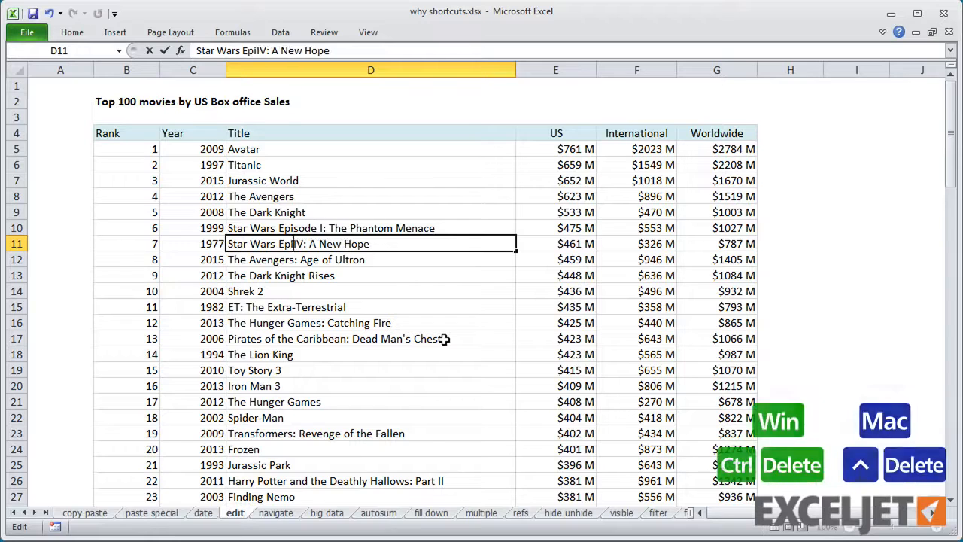
pyautogui.write('isode')
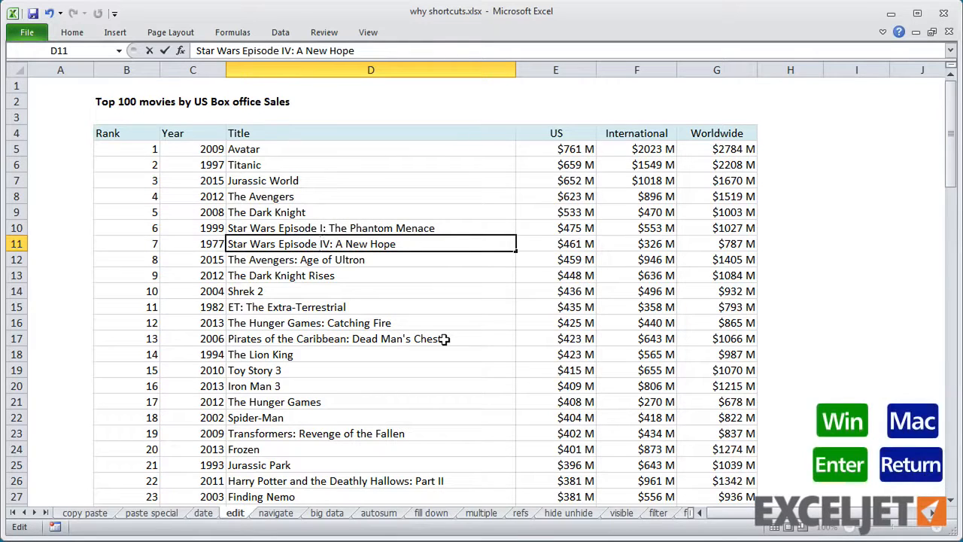
pyautogui.press('Return')
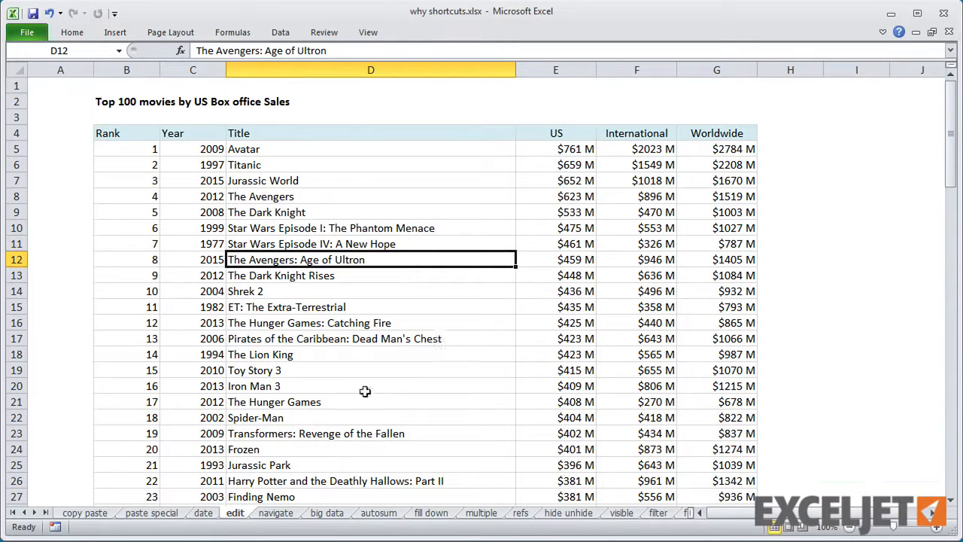
# Open the navigate sheet, jump to its first cell A1, and jump to its last used cell O26
pyautogui.click(277, 513)
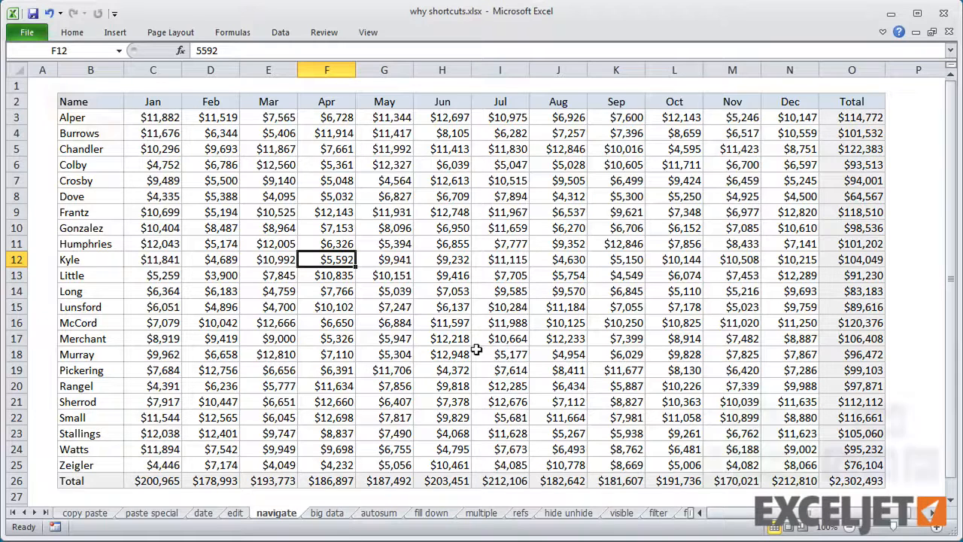
pyautogui.hotkey('ctrl', 'Home')
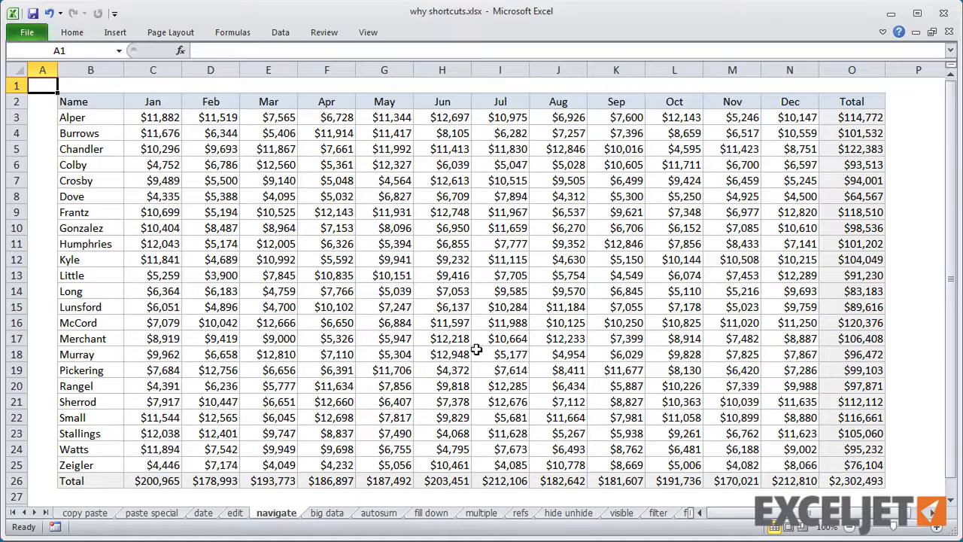
pyautogui.hotkey('ctrl', 'End')
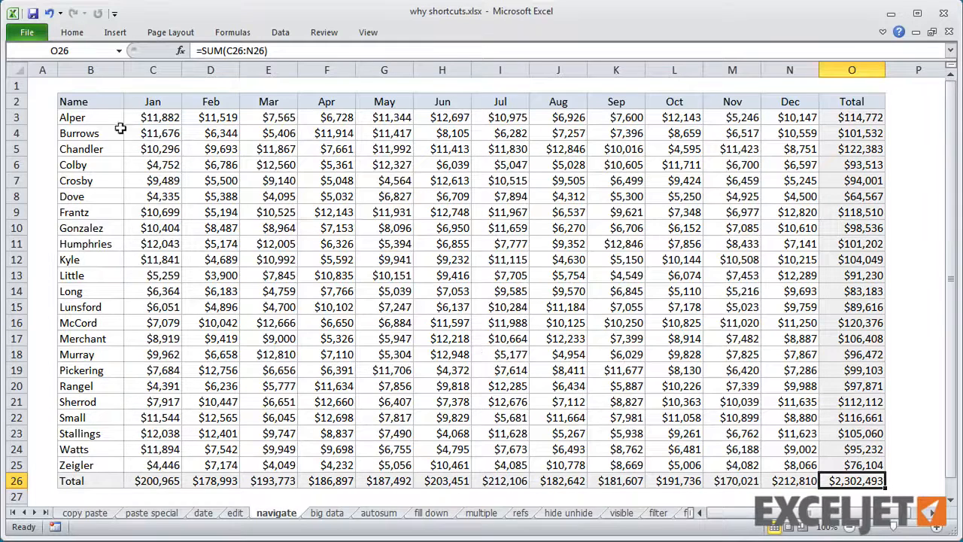
# Starting from B3, jump around the edges of the monthly table through B26, O26 and O2 to B2
pyautogui.click(100, 113)
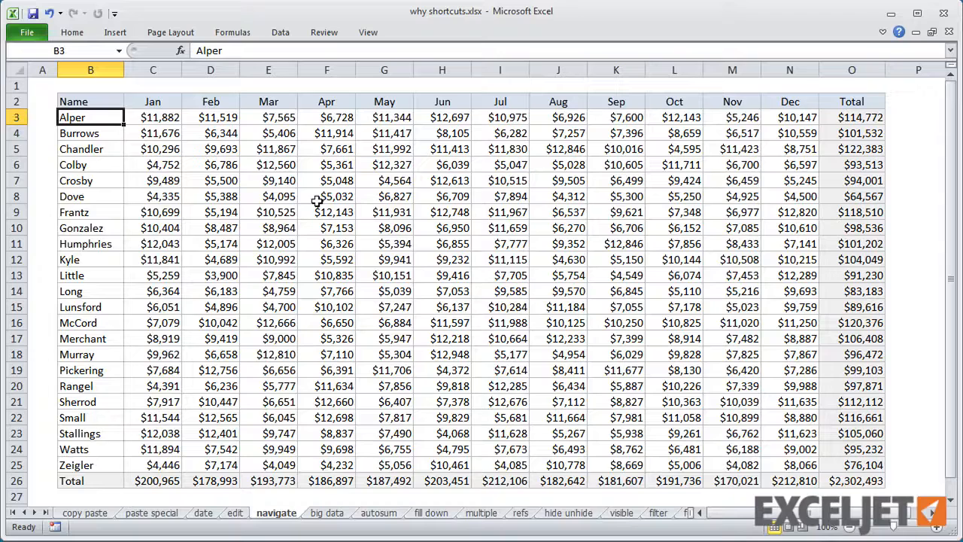
pyautogui.hotkey('ctrl', 'Down')
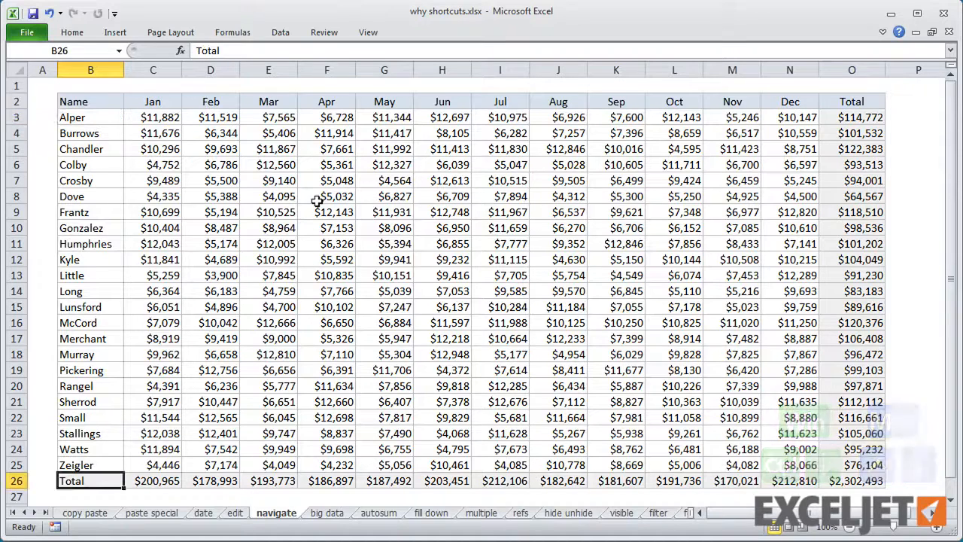
pyautogui.hotkey('ctrl', 'Right')
pyautogui.hotkey('ctrl', 'Up')
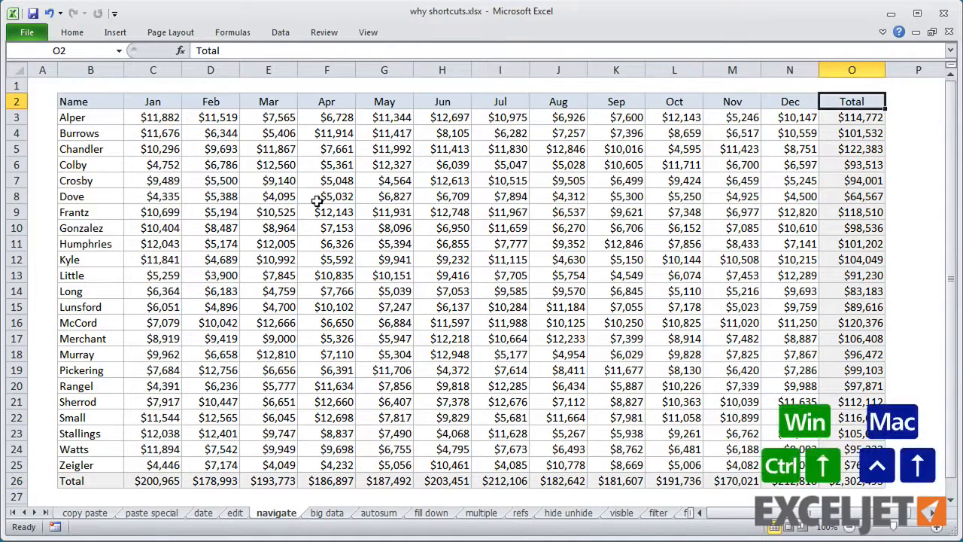
pyautogui.hotkey('ctrl', 'Left')
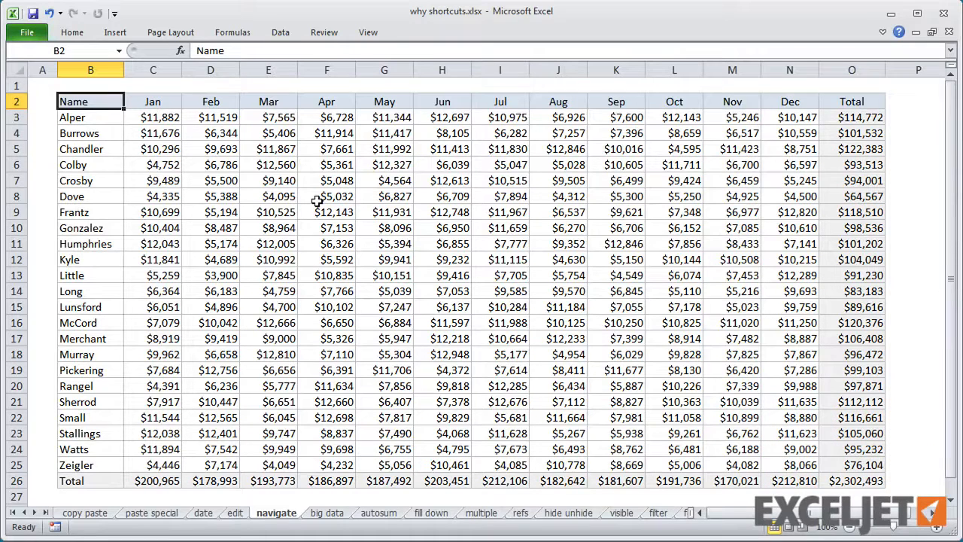
# Move down to B5 and select that table row through its Total cell, B5:O5
pyautogui.press('Down')
pyautogui.press('Down')
pyautogui.press('Down')
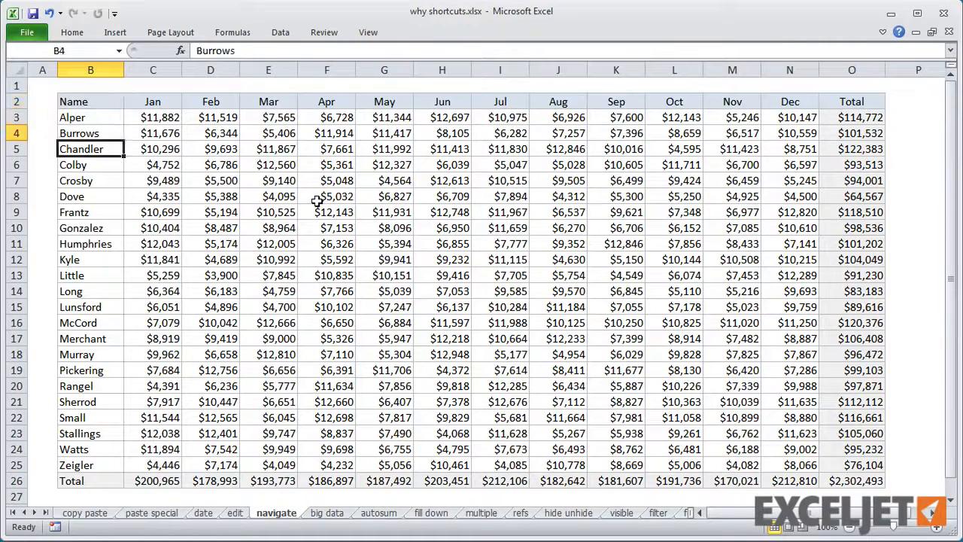
pyautogui.hotkey('ctrl', 'shift', 'Right')
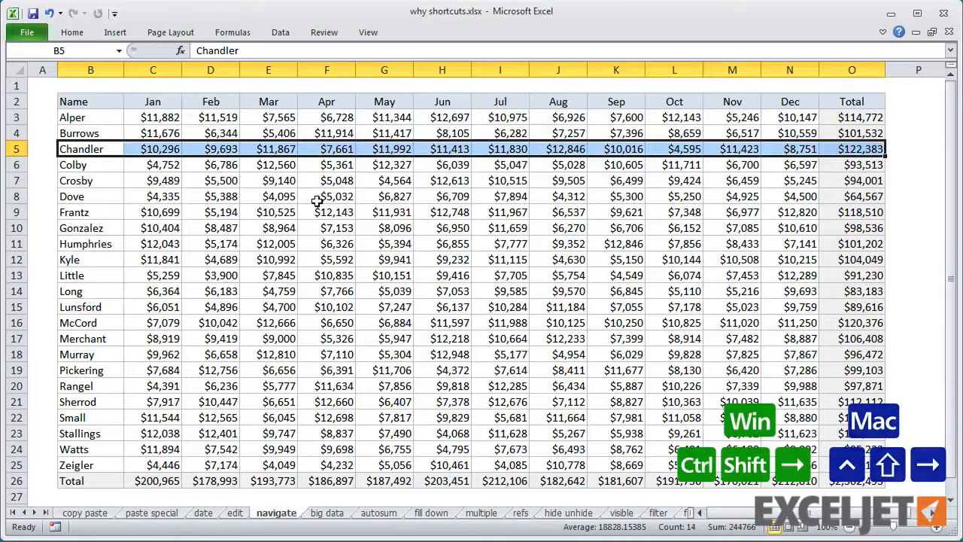
# Select the Apr column of the table from its header in F2 through its Total cell, F2:F26
pyautogui.click(317, 199)
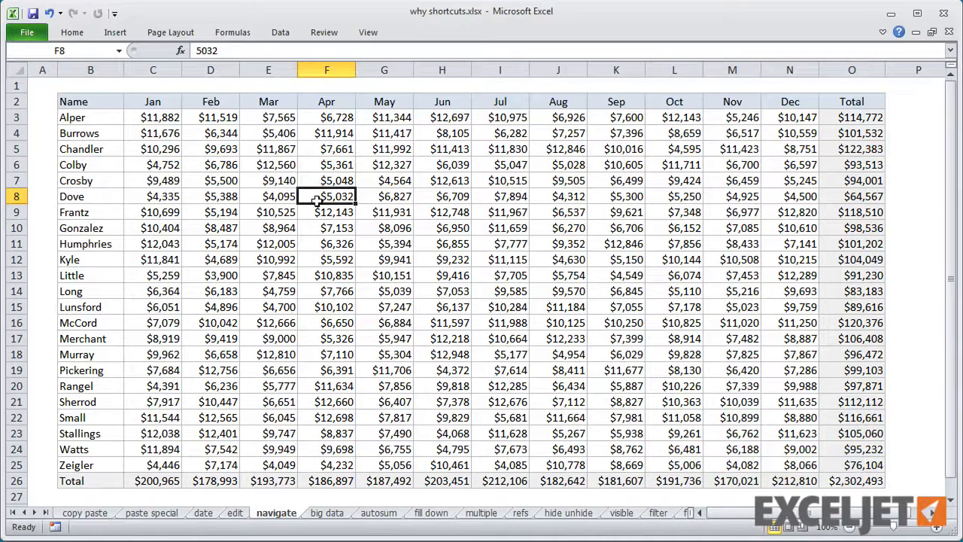
pyautogui.click(325, 102)
pyautogui.hotkey('ctrl', 'shift', 'Down')
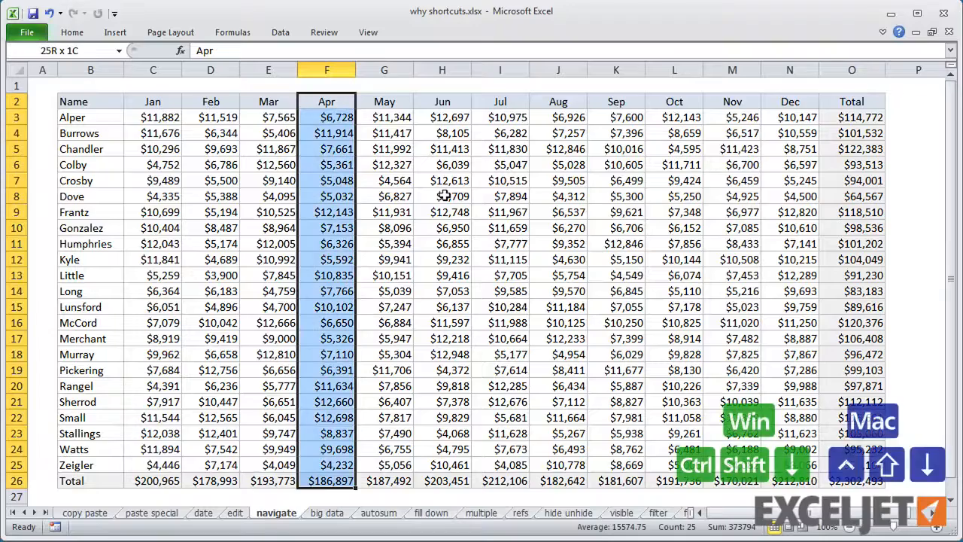
# Select the Name column from B2 through B26 and extend the selection across the whole table to O26
pyautogui.click(107, 100)
pyautogui.hotkey('ctrl', 'shift', 'Down')
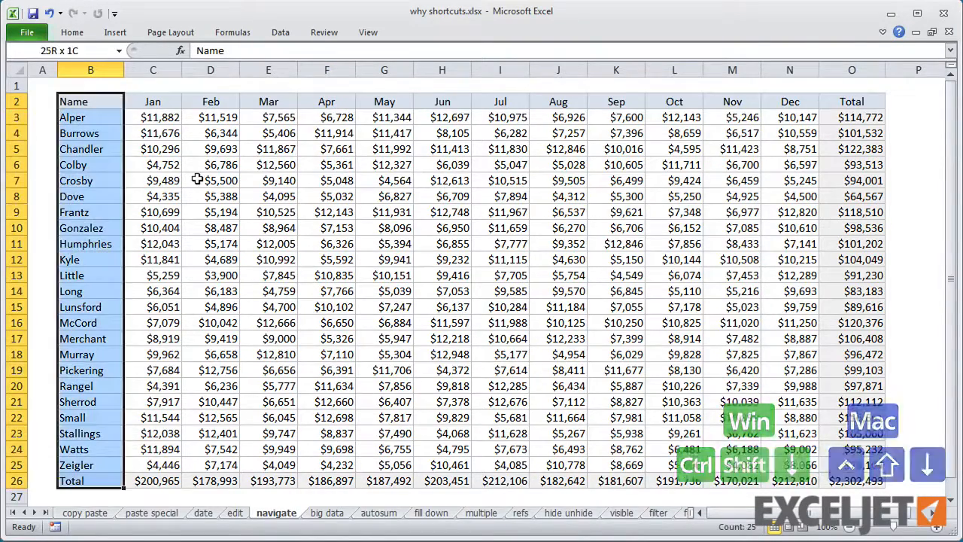
pyautogui.hotkey('ctrl', 'shift', 'Right')
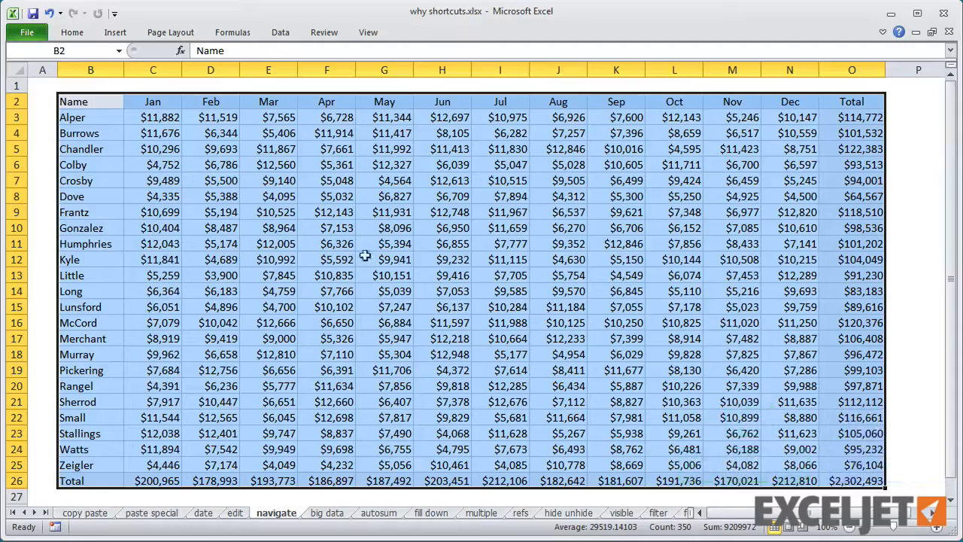
# From G13, select the whole table B2:O26 at once and collapse the selection back to G13
pyautogui.click(395, 280)
pyautogui.hotkey('ctrl', 'a')
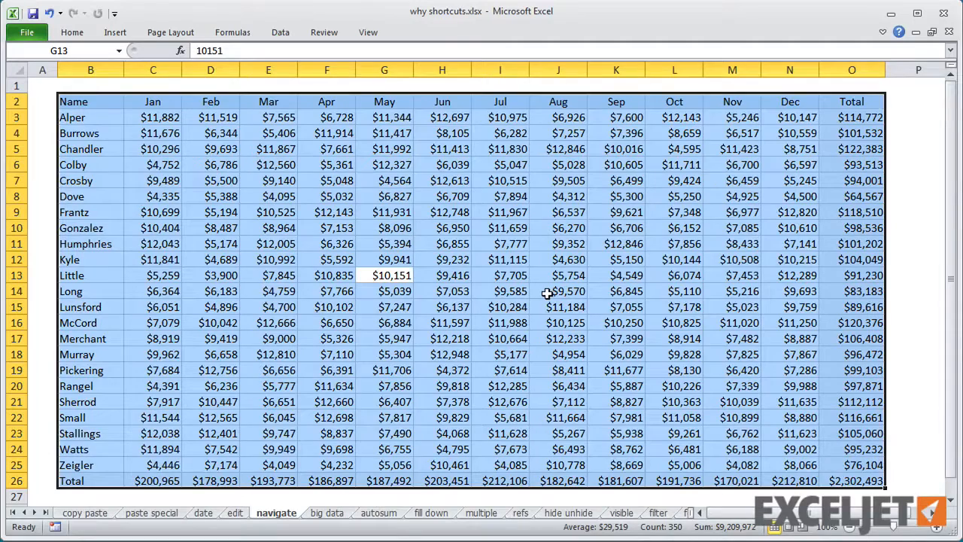
pyautogui.hotkey('shift', 'BackSpace')
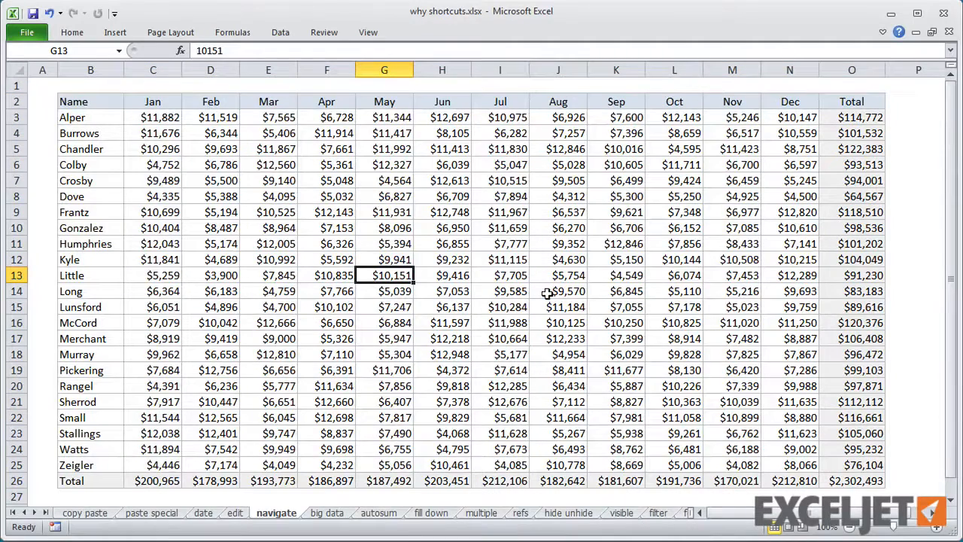
# Select F10:I16, extend it cell by cell to F10:L21, and collapse the selection back to F10
pyautogui.moveTo(339, 228); pyautogui.dragTo(493, 328)
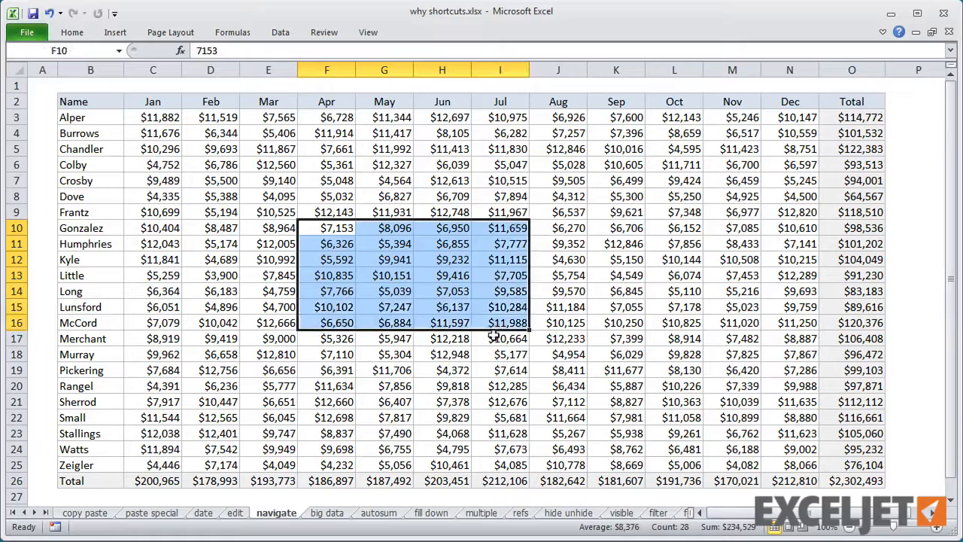
pyautogui.hotkey('shift', 'Right')
pyautogui.hotkey('shift', 'Right')
pyautogui.hotkey('shift', 'Right')
pyautogui.hotkey('shift', 'Down')
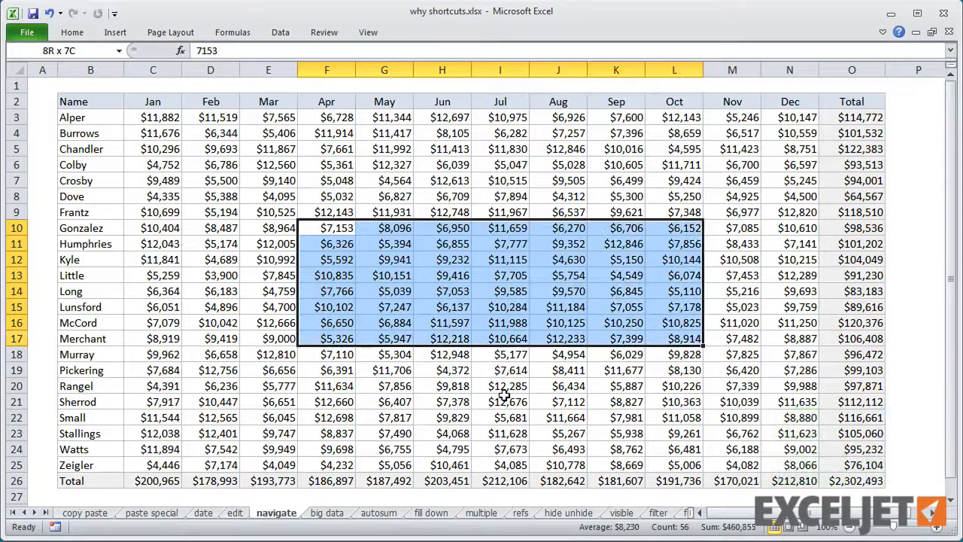
pyautogui.hotkey('shift', 'Down')
pyautogui.hotkey('shift', 'Down')
pyautogui.hotkey('shift', 'Down')
pyautogui.hotkey('shift', 'Down')
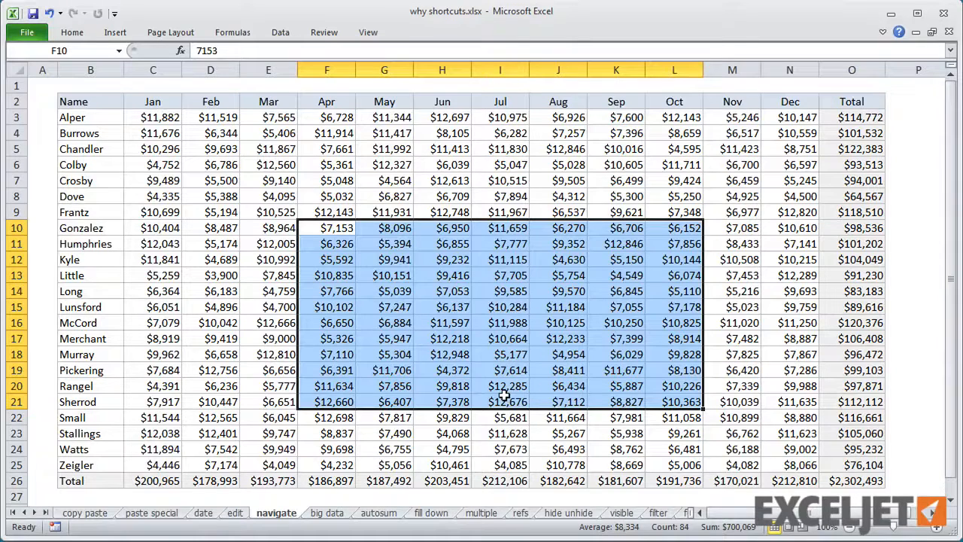
pyautogui.hotkey('shift', 'BackSpace')
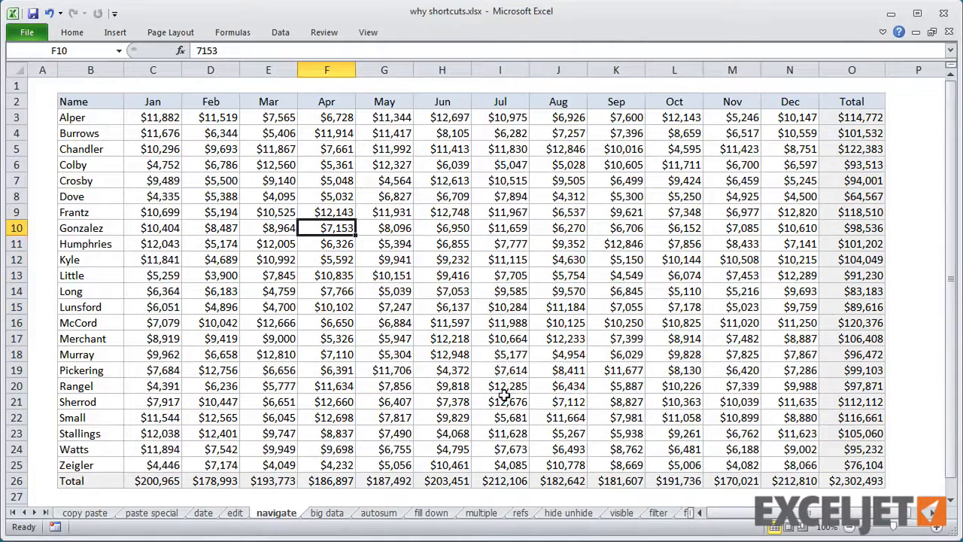
# From F10, select the entire worksheet row 10, then the entire column F, collapsing back to F10 each time
pyautogui.hotkey('shift', 'space')
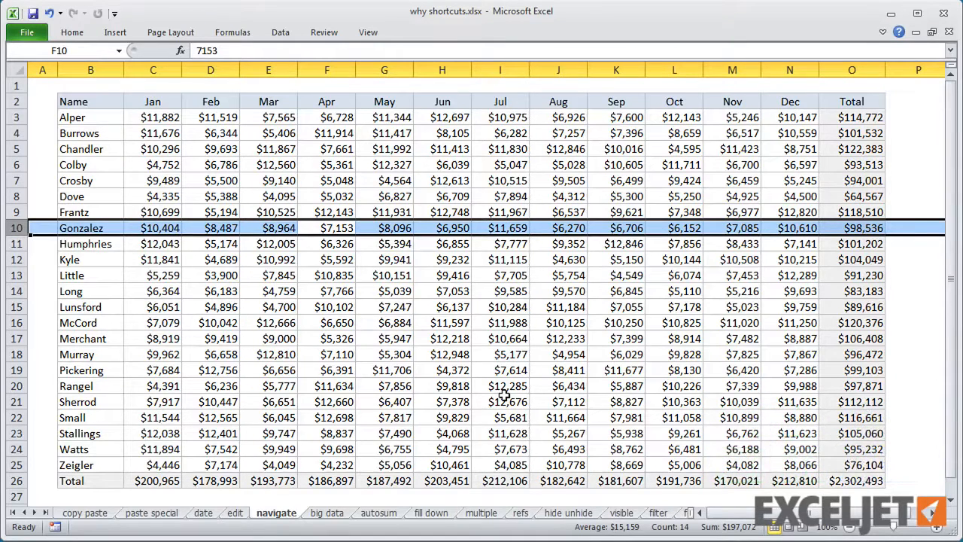
pyautogui.hotkey('shift', 'BackSpace')
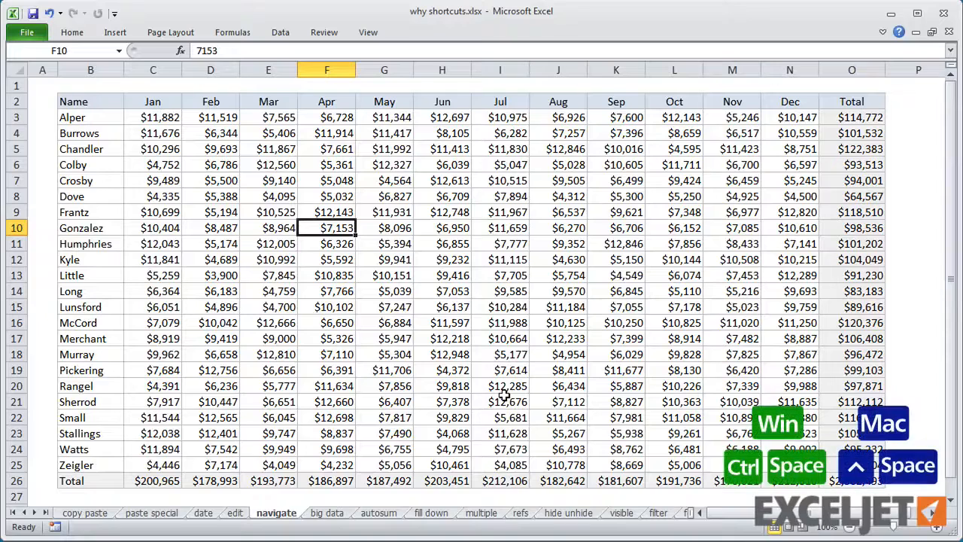
pyautogui.hotkey('ctrl', 'space')
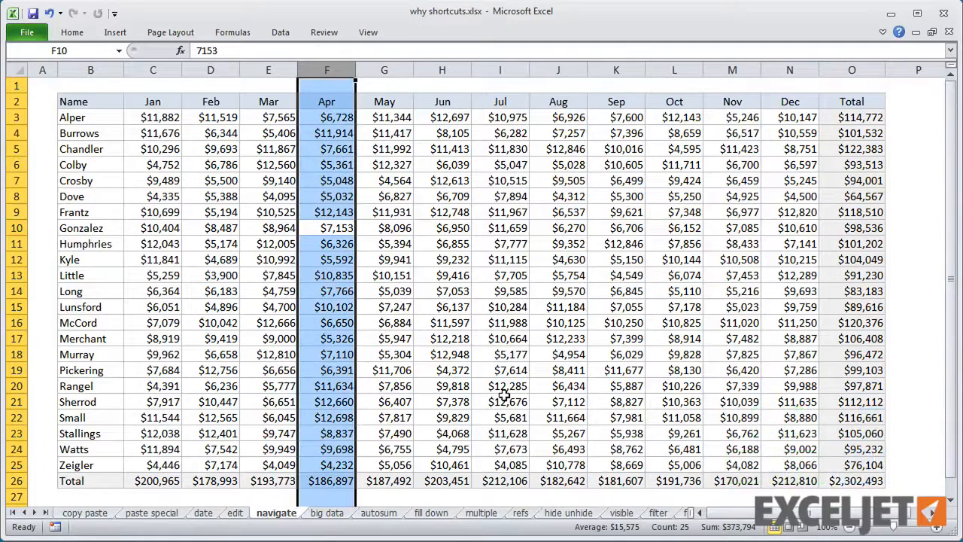
pyautogui.hotkey('shift', 'BackSpace')
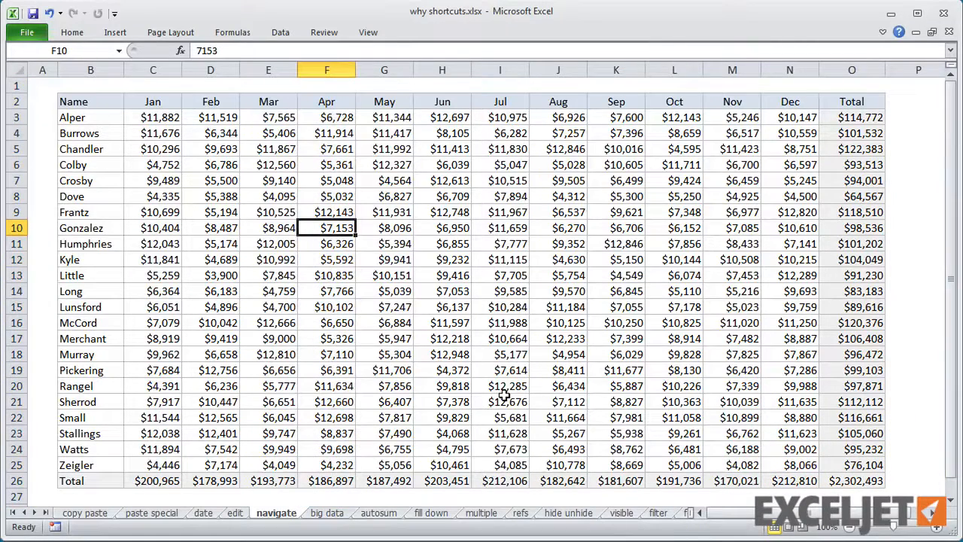
# Select the entire column F, extend the selection through column K, and collapse it back to F10
pyautogui.hotkey('ctrl', 'space')
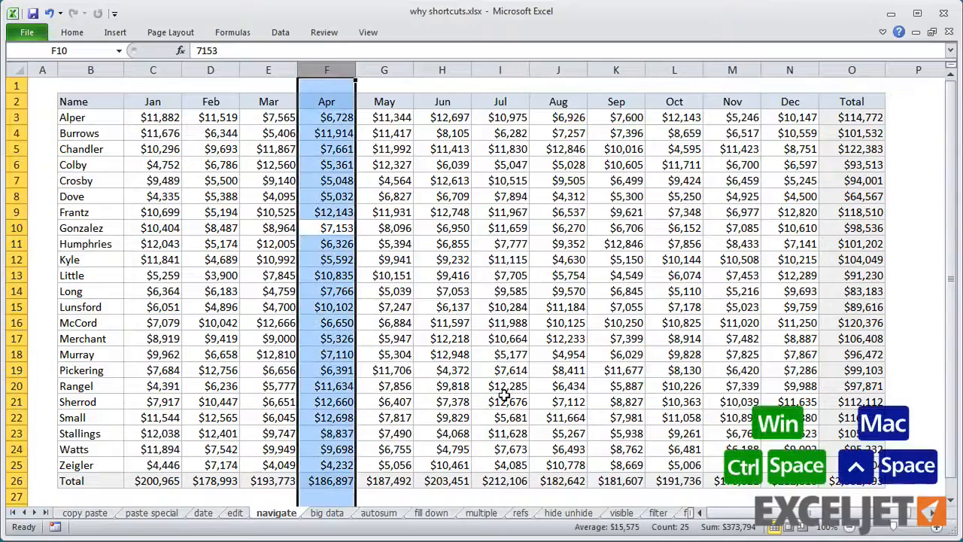
pyautogui.hotkey('shift', 'Right')
pyautogui.hotkey('shift', 'Right')
pyautogui.hotkey('shift', 'Right')
pyautogui.hotkey('shift', 'Right')
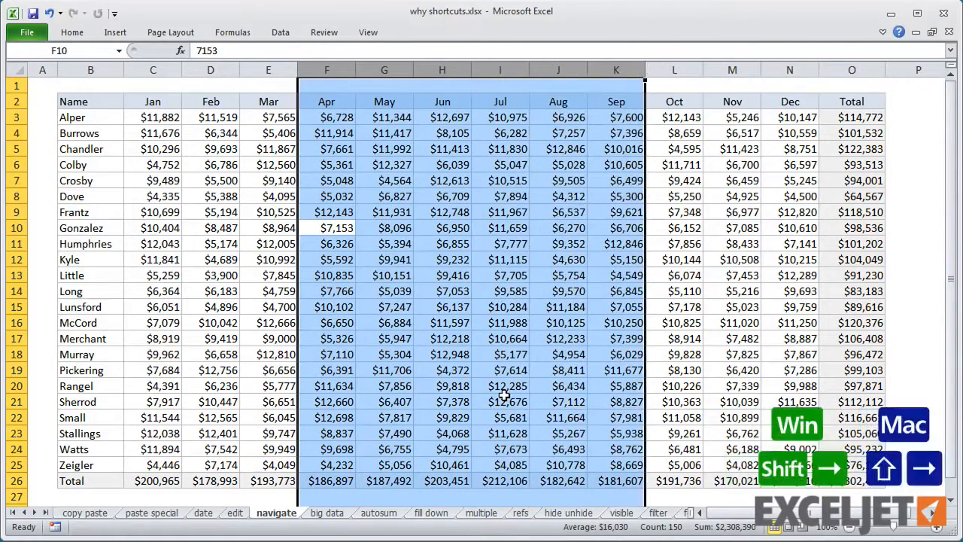
pyautogui.hotkey('shift', 'BackSpace')
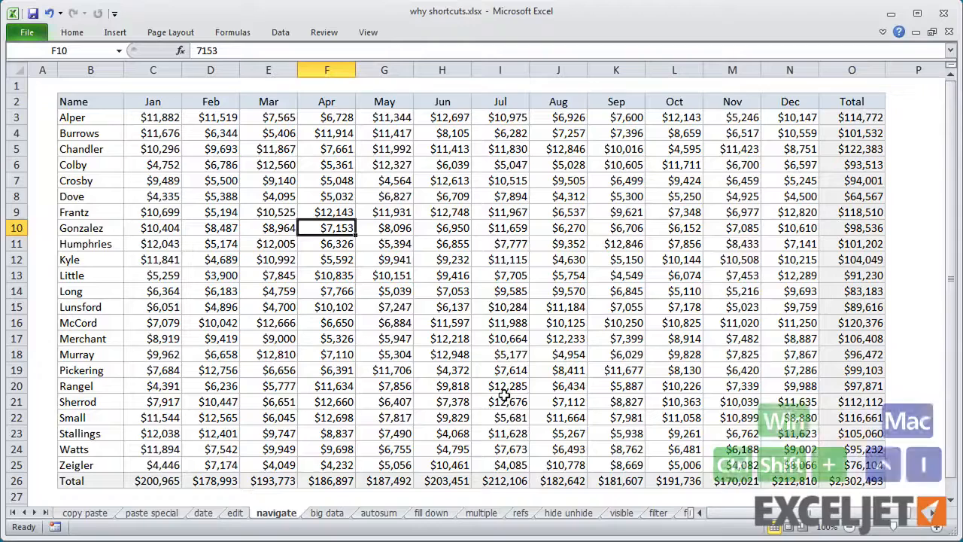
# Insert an entire blank row at cell F10 using the Entire row option
pyautogui.hotkey('ctrl', 'shift', '+')
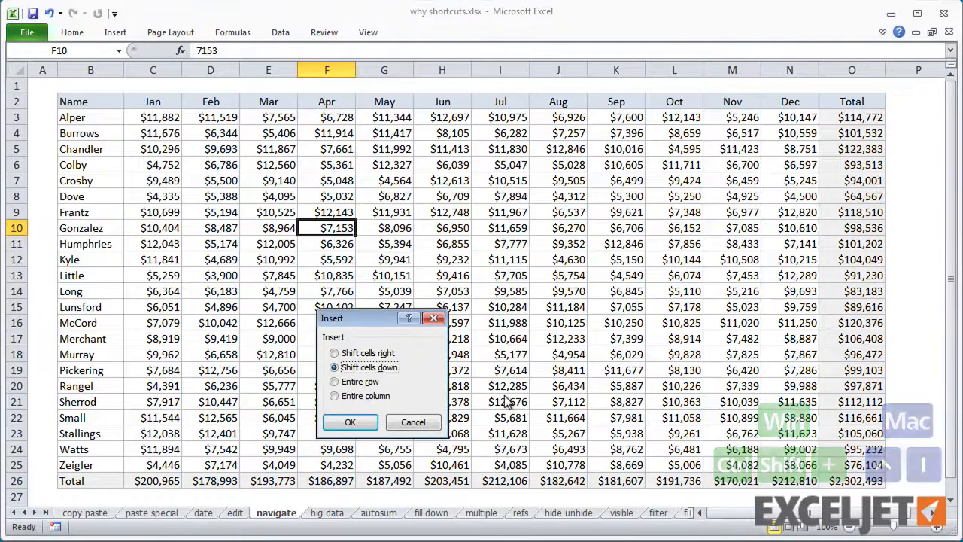
pyautogui.click(370, 382)
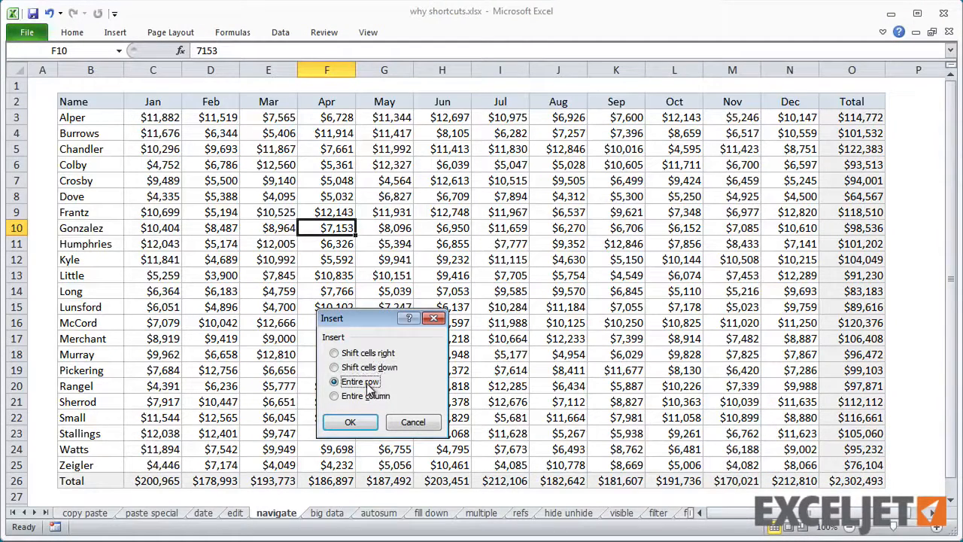
pyautogui.click(353, 423)
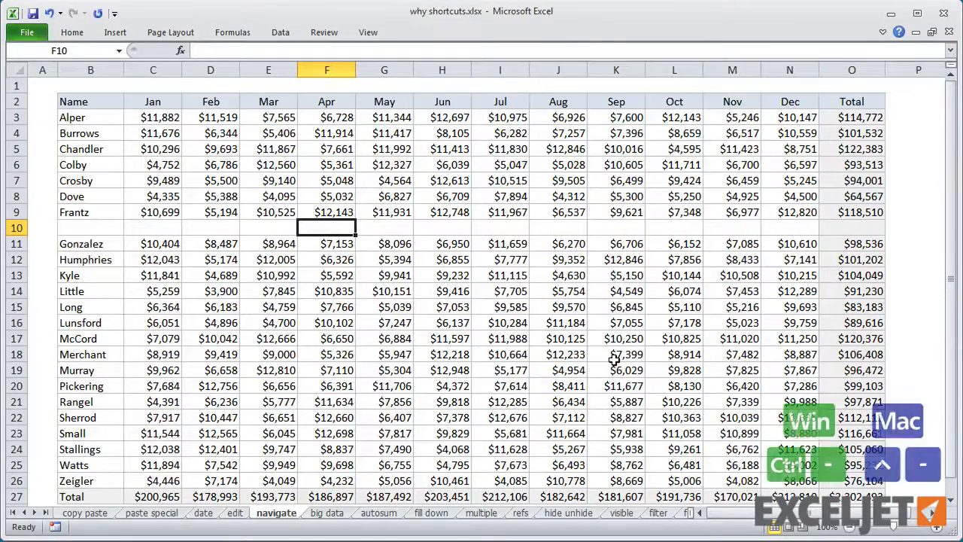
# Delete the blank row 10 using the Entire row option
pyautogui.hotkey('ctrl', '-')
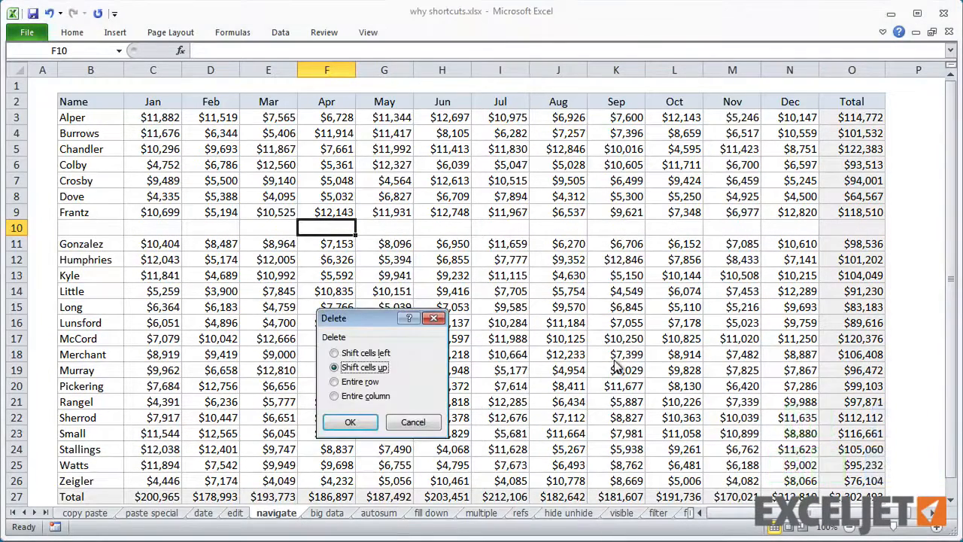
pyautogui.click(367, 382)
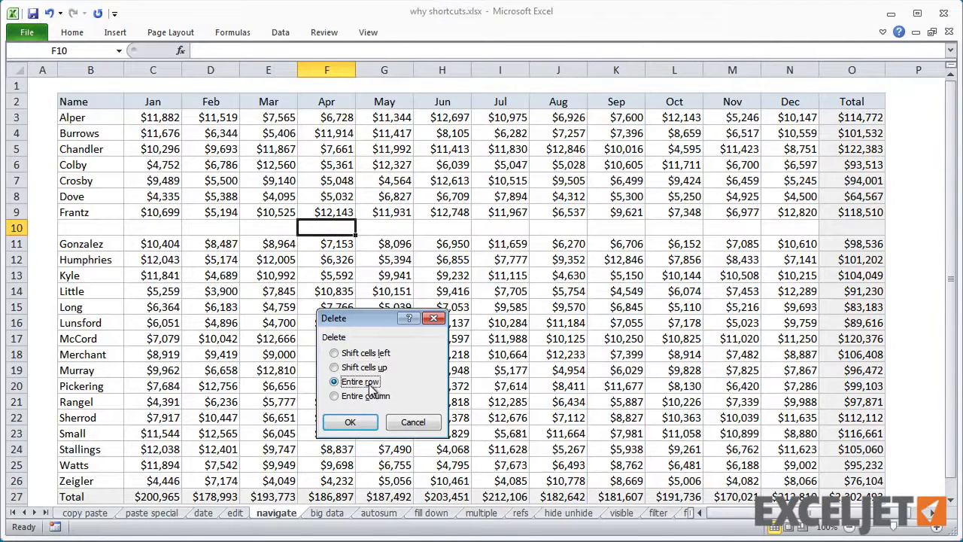
pyautogui.click(350, 422)
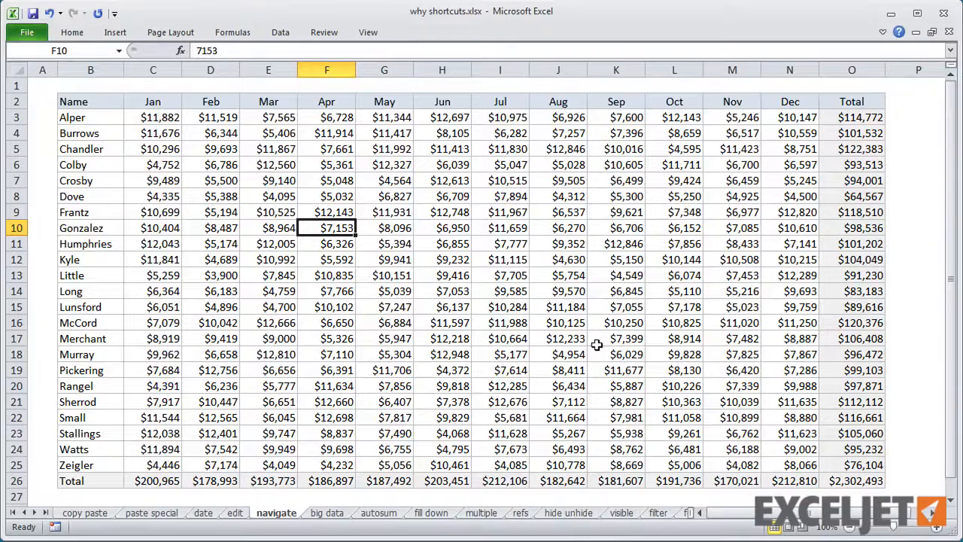
# With the whole of row 10 selected, insert a blank row directly, delete it again, and undo the row edits
pyautogui.hotkey('shift', 'space')
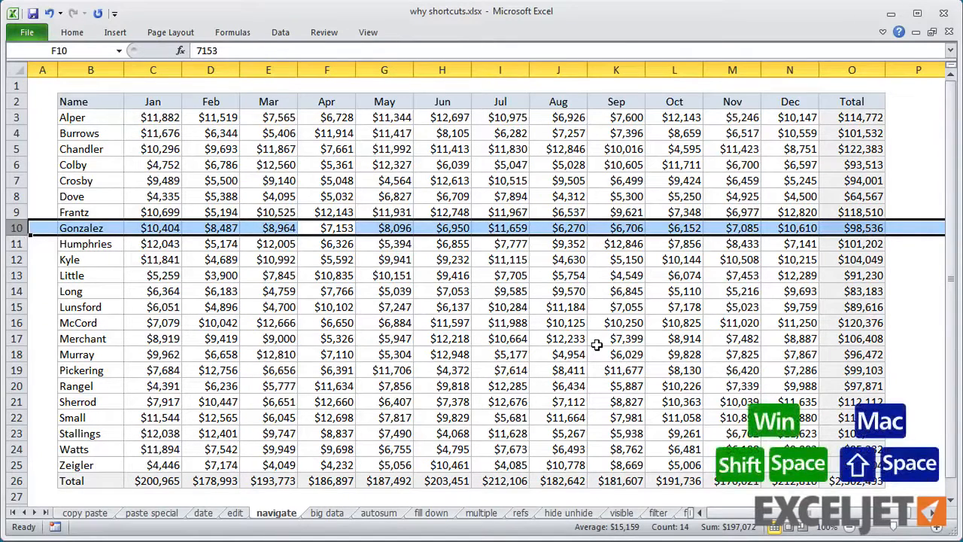
pyautogui.hotkey('ctrl', 'shift', '+')
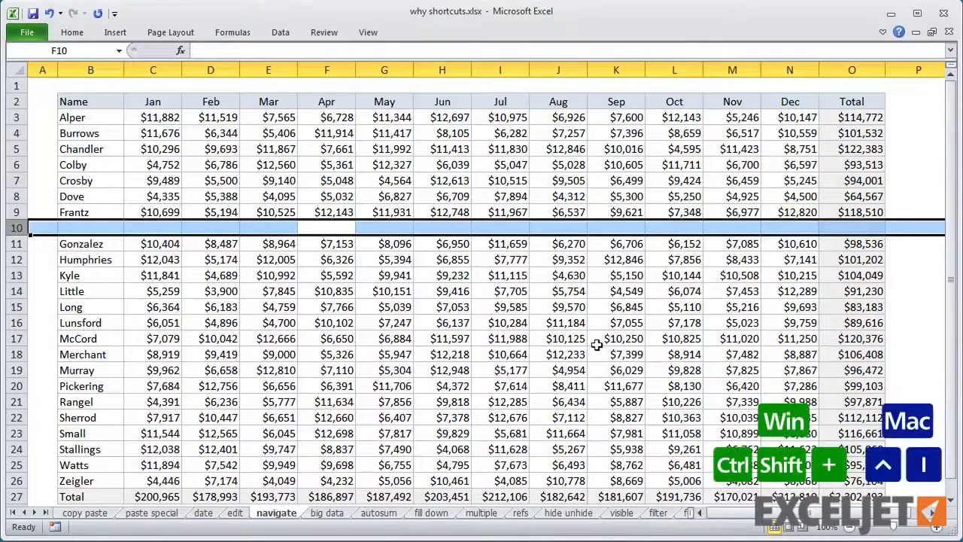
pyautogui.hotkey('ctrl', '-')
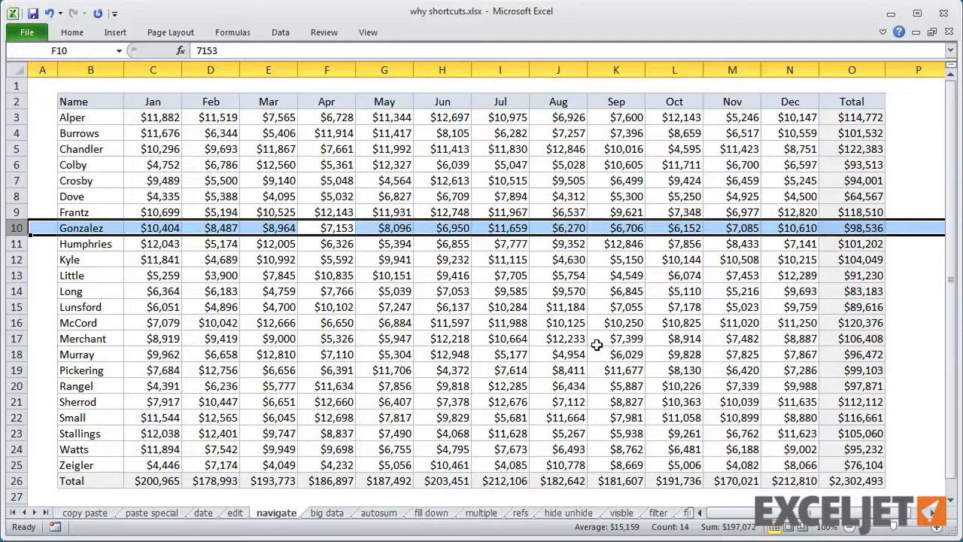
pyautogui.hotkey('ctrl', 'z')
# Starting from the single cell F10, convert the range B2:O25 into an Excel table with headers
pyautogui.hotkey('shift', 'BackSpace')
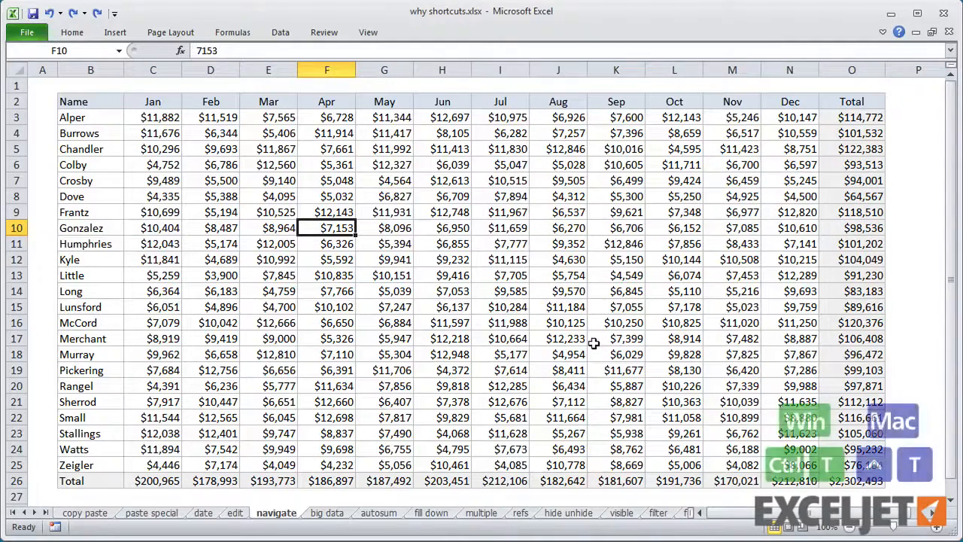
pyautogui.hotkey('ctrl', 't')
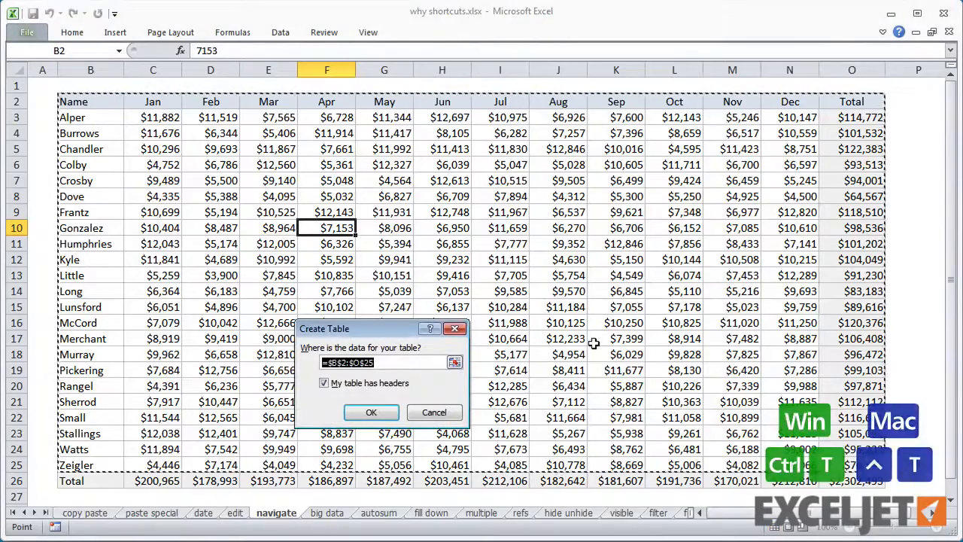
pyautogui.click(376, 412)
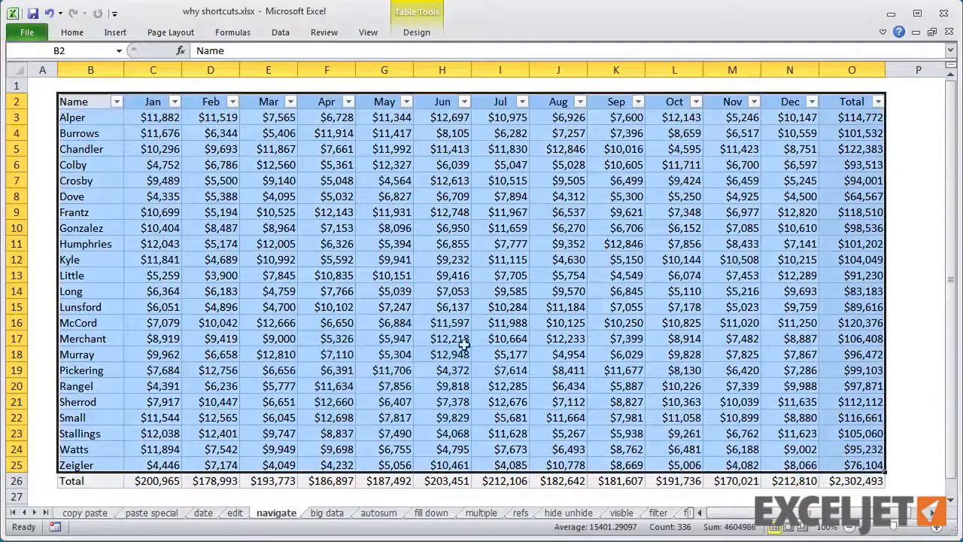
# From I16, select that row within the table, then the Jul table column, collapsing back to I16 each time
pyautogui.click(530, 321)
pyautogui.hotkey('shift', 'space')
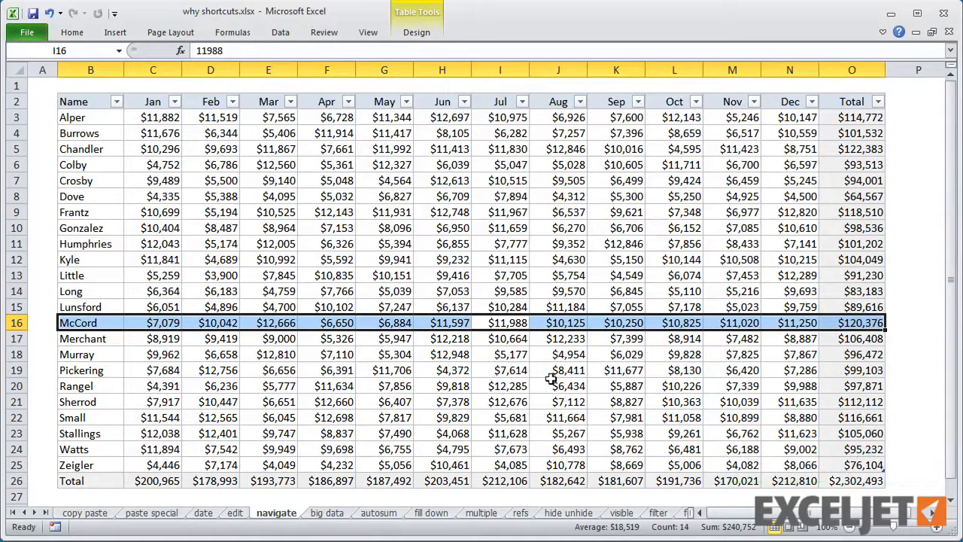
pyautogui.hotkey('shift', 'BackSpace')
pyautogui.hotkey('ctrl', 'space')
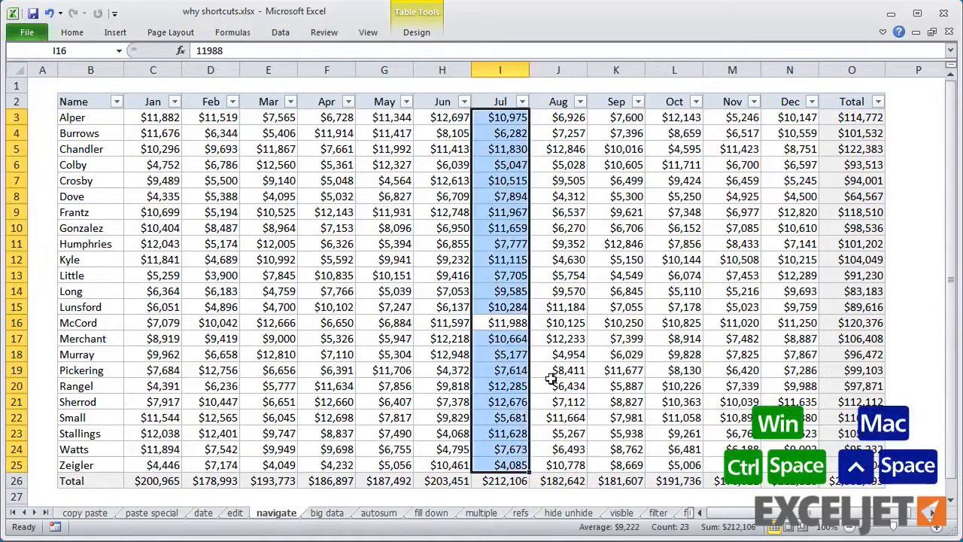
pyautogui.hotkey('shift', 'BackSpace')
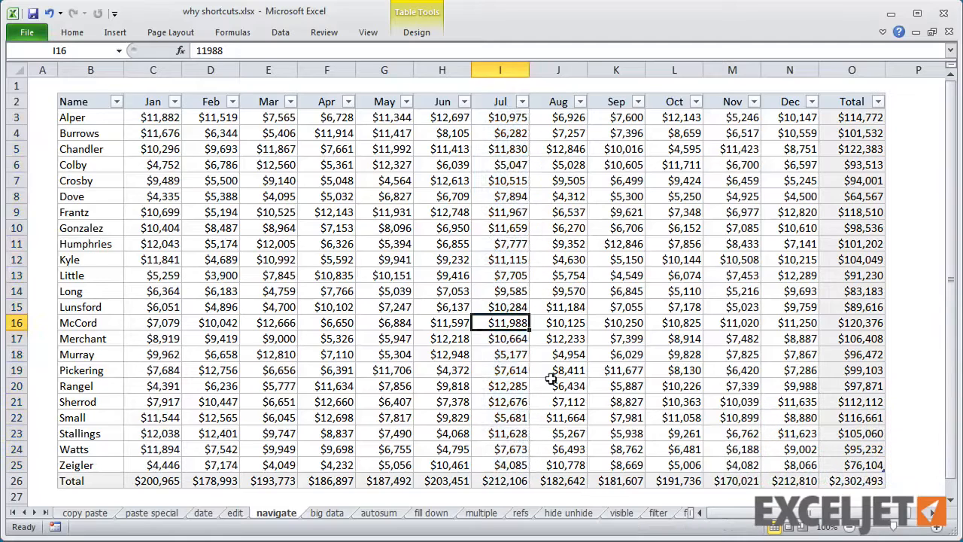
# Select H15:H18, expand the selection to the full table rows 15 to 18, and deselect by moving to H12
pyautogui.moveTo(452, 307); pyautogui.dragTo(447, 348)
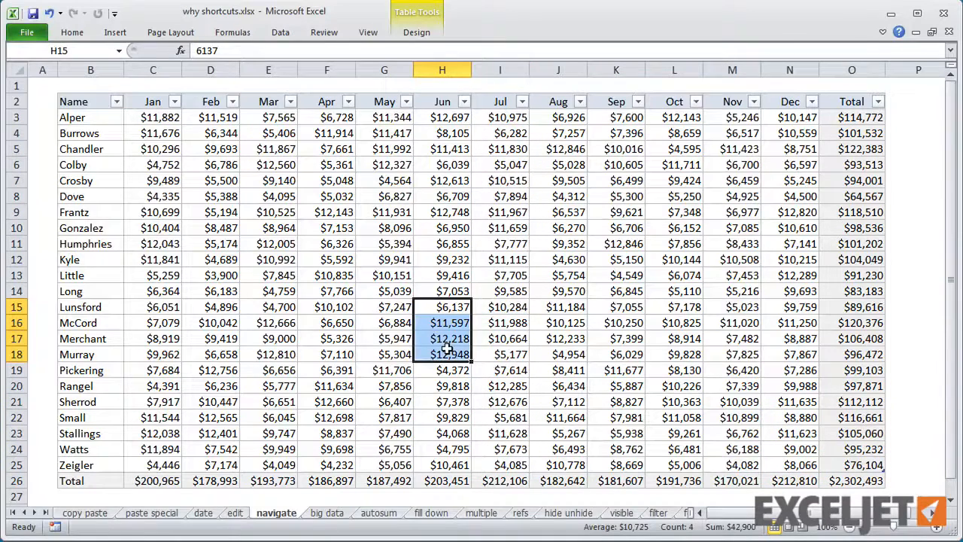
pyautogui.hotkey('shift', 'space')
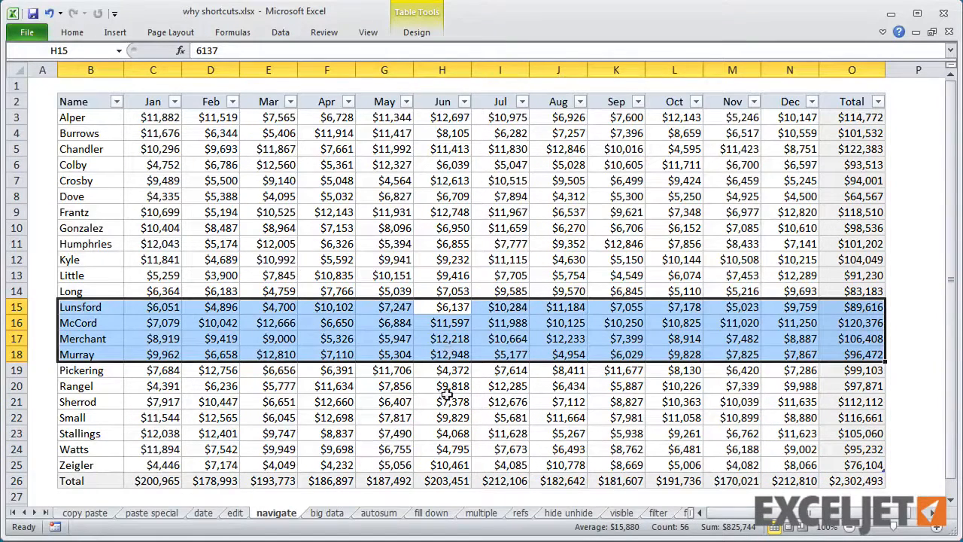
pyautogui.click(429, 263)
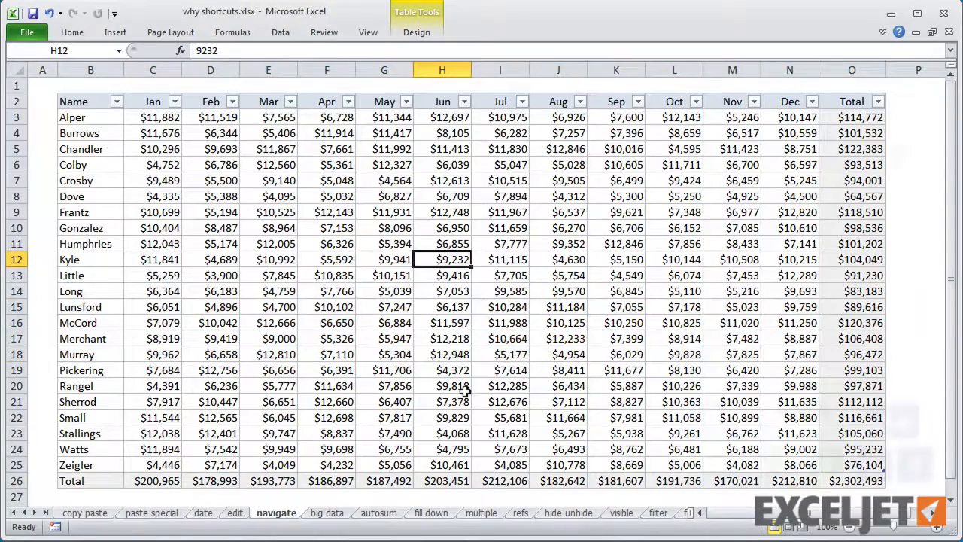
# Select all the table's data, switch to the big data sheet, and go to its last used cell and back to A1
pyautogui.hotkey('ctrl', 'a')
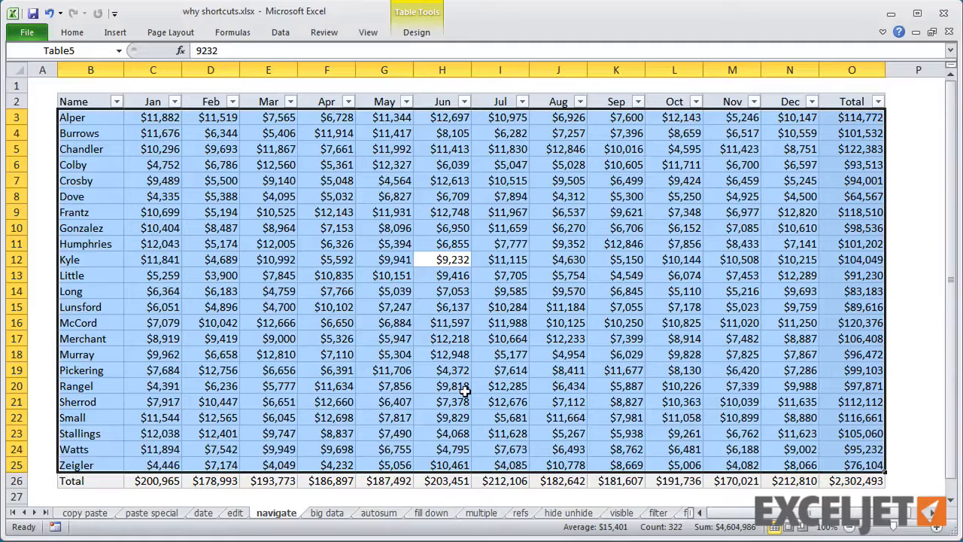
pyautogui.click(333, 514)
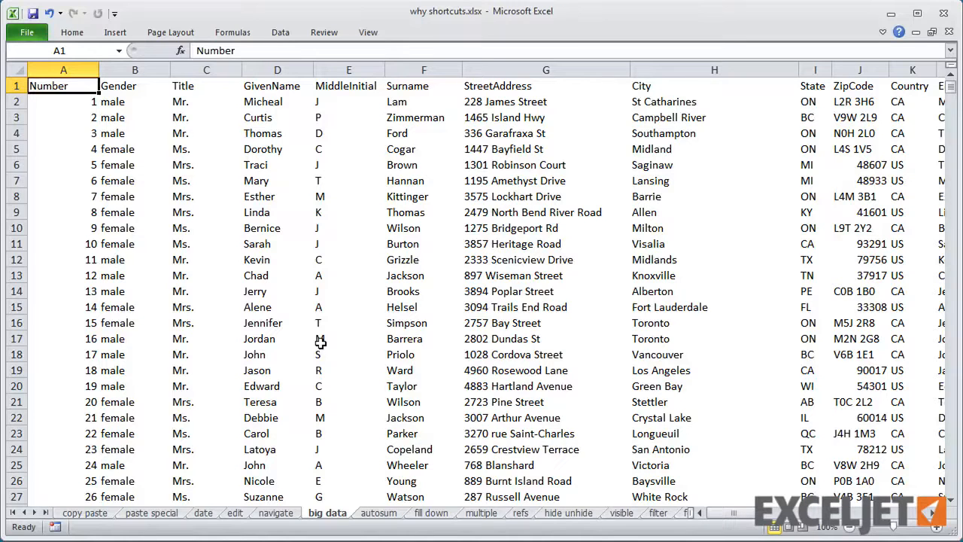
pyautogui.hotkey('ctrl', 'End')
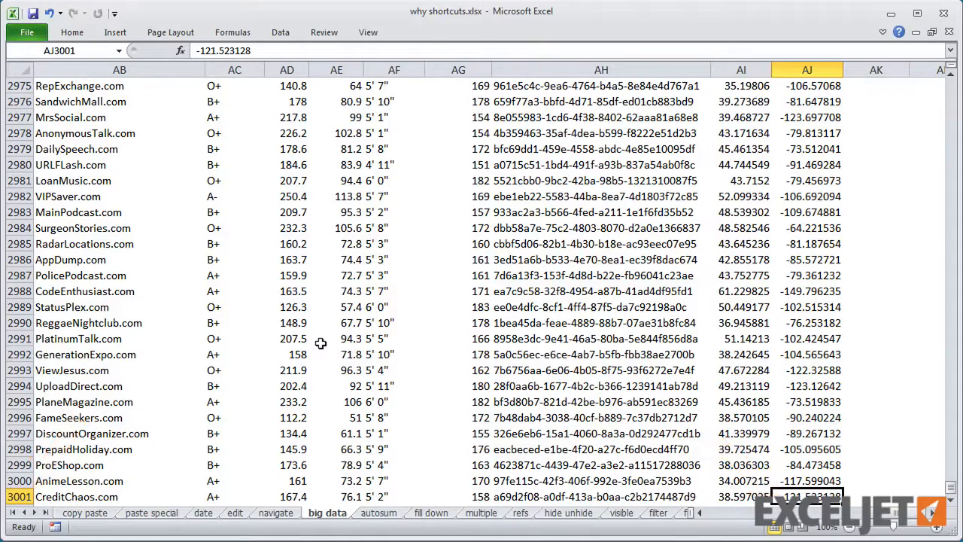
pyautogui.hotkey('ctrl', 'Home')
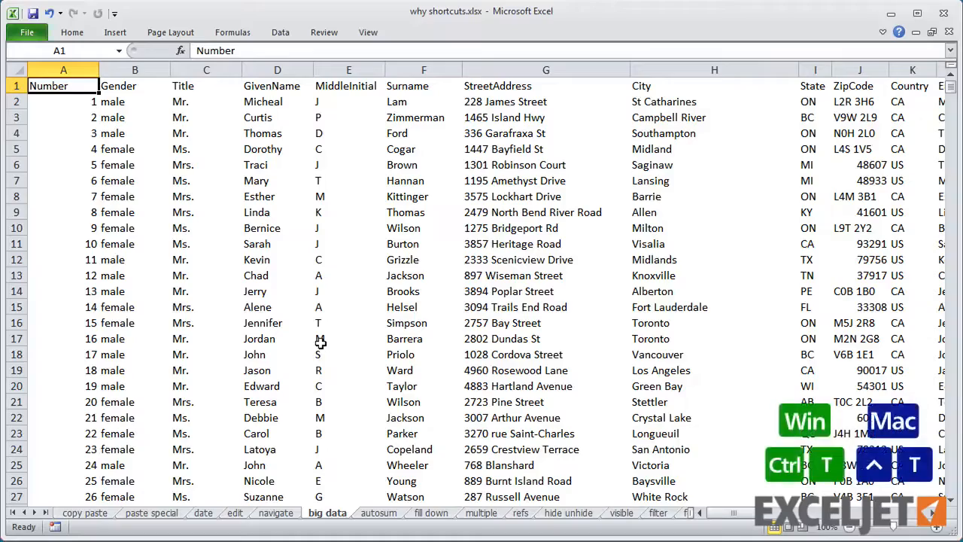
# Convert the big data range into an Excel table with headers, and from A11 jump to the column's last row and back to A1
pyautogui.hotkey('ctrl', 't')
pyautogui.press('Return')
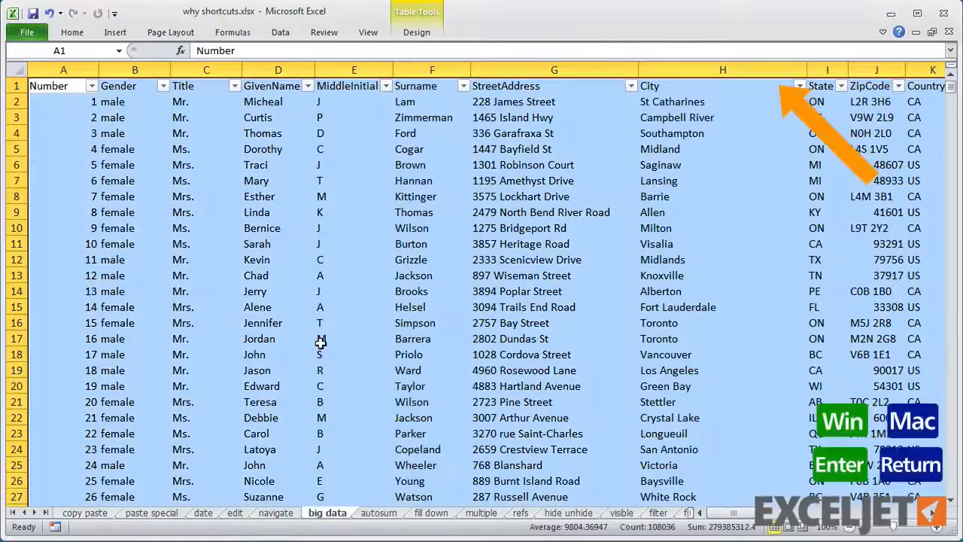
pyautogui.click(79, 244)
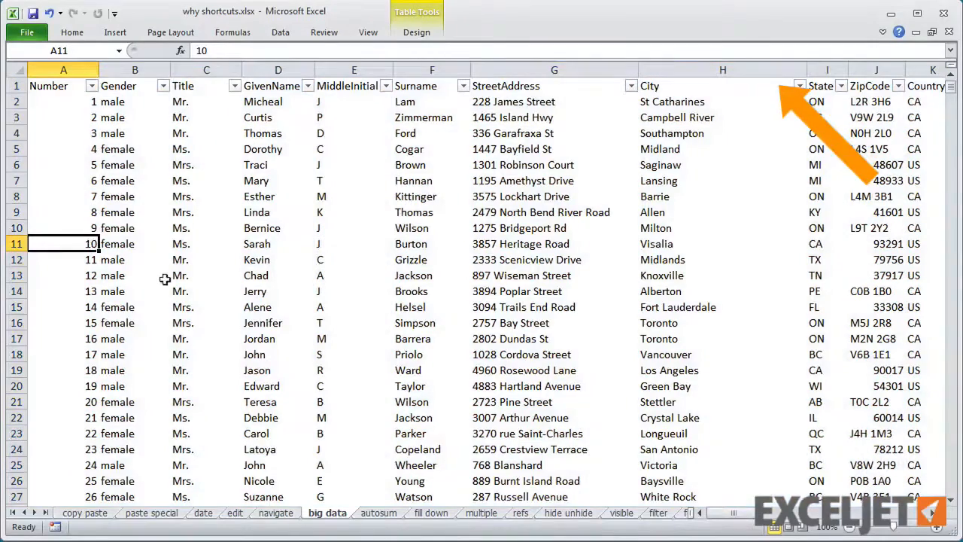
pyautogui.hotkey('ctrl', 'Down')
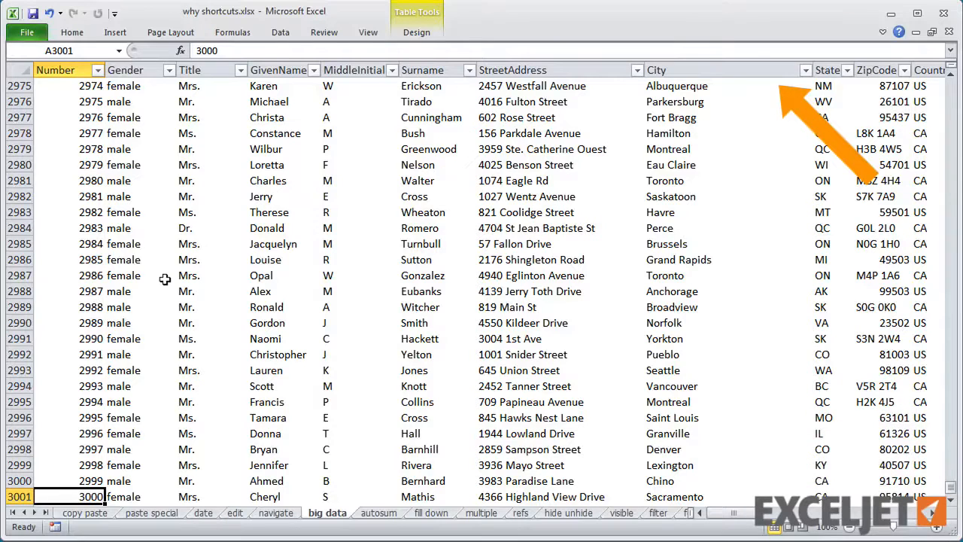
pyautogui.hotkey('ctrl', 'Up')
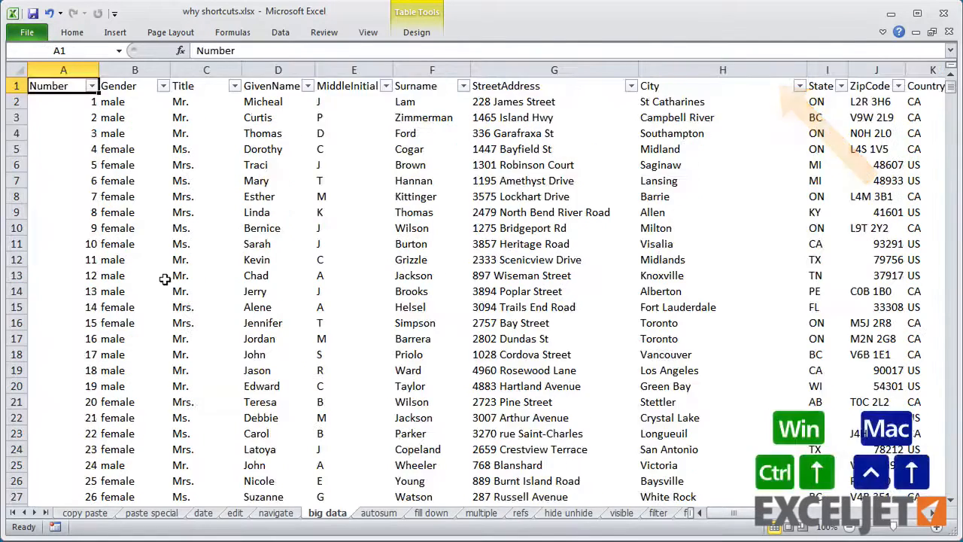
# Expand the selection D12:D18 to the full table rows, zoom to fit the selection, and return to the 100% view
pyautogui.click(256, 260)
pyautogui.moveTo(255, 260); pyautogui.dragTo(269, 361)
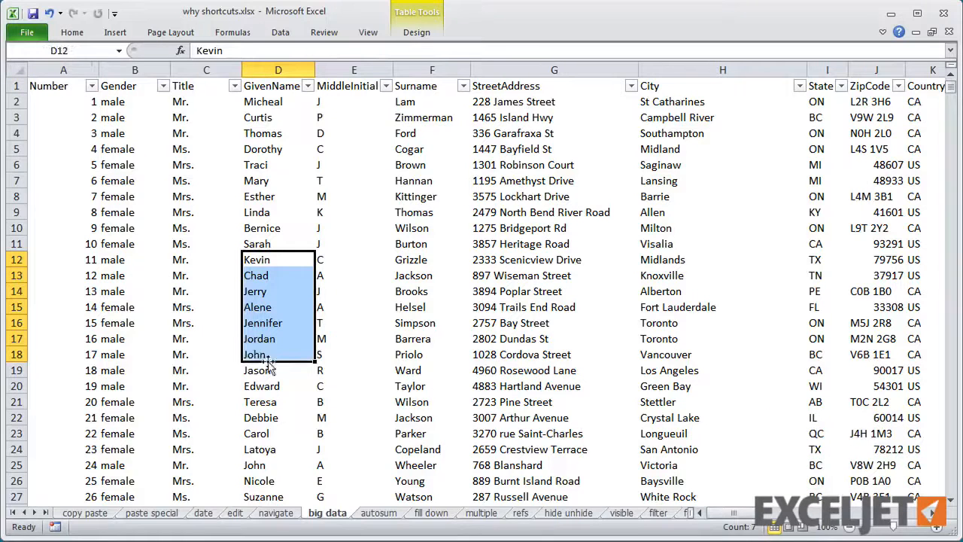
pyautogui.hotkey('shift', 'space')
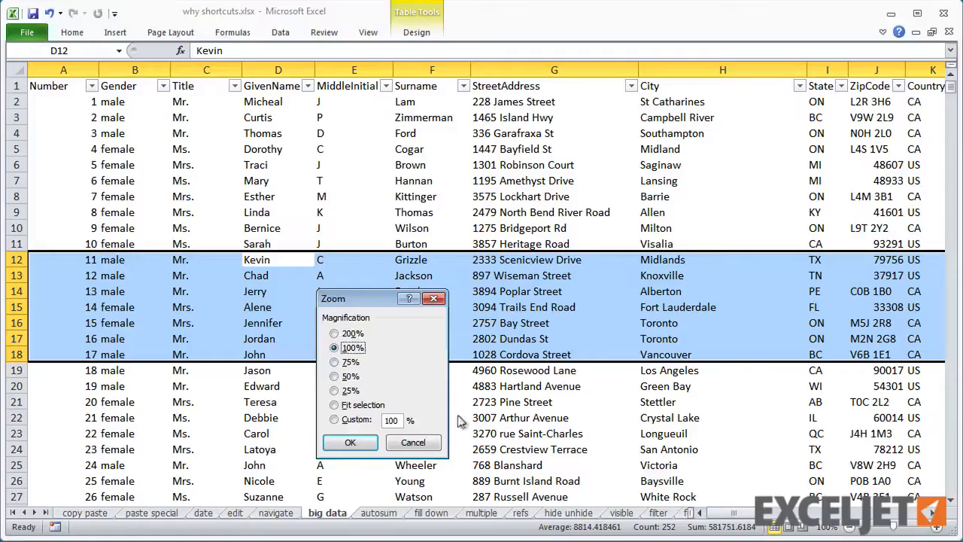
pyautogui.doubleClick(377, 407)
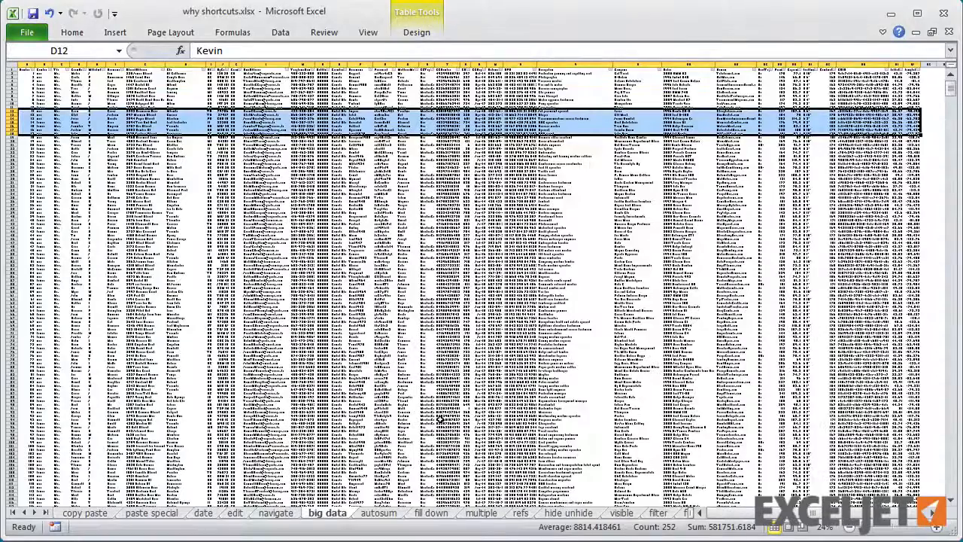
pyautogui.hotkey('ctrl', 'z')
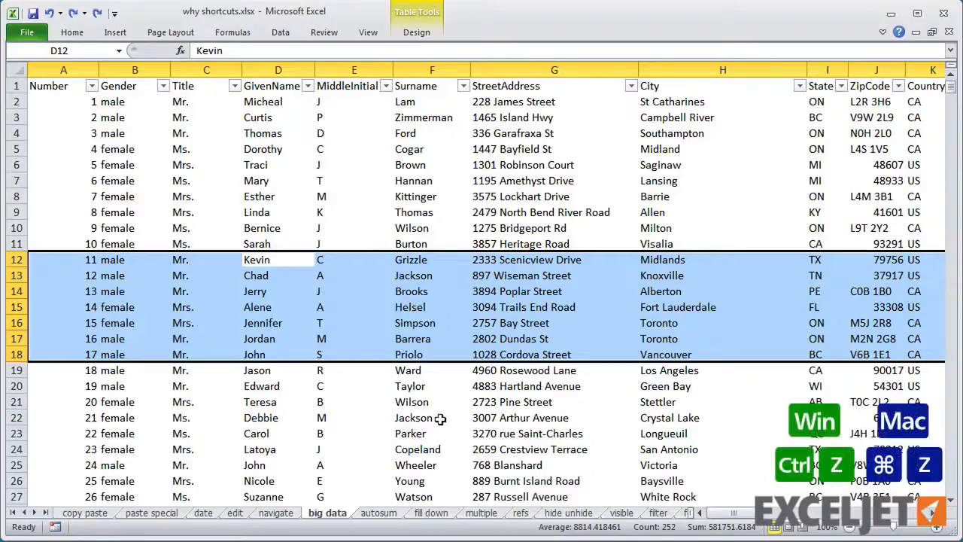
# On the autosum sheet, insert AutoSum totals for the Mon and Tue columns in C13 and D13 individually
pyautogui.click(378, 513)
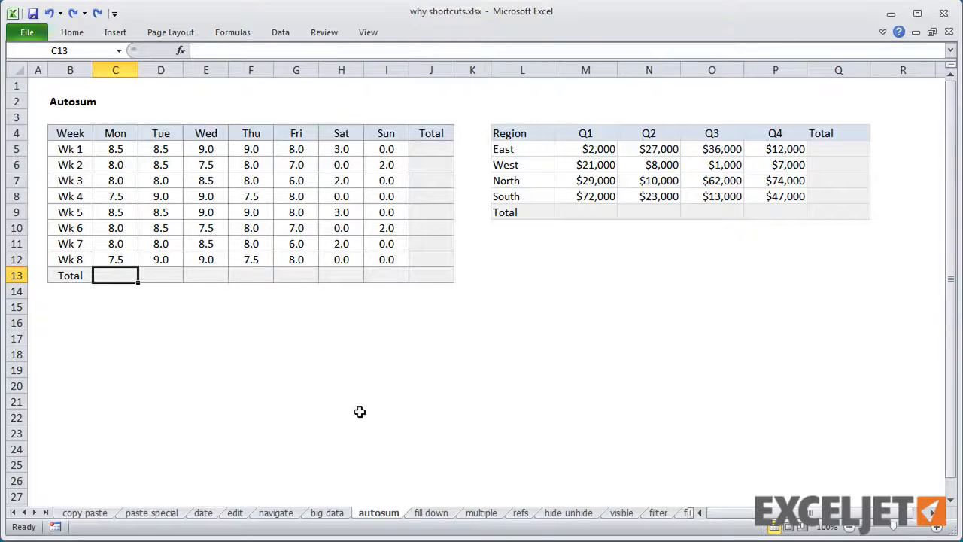
pyautogui.hotkey('alt', '=')
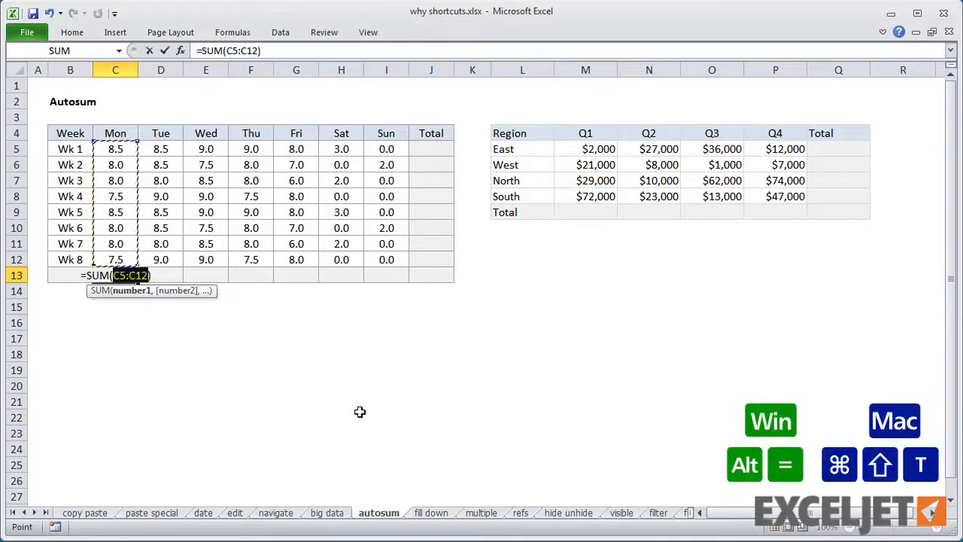
pyautogui.press('Tab')
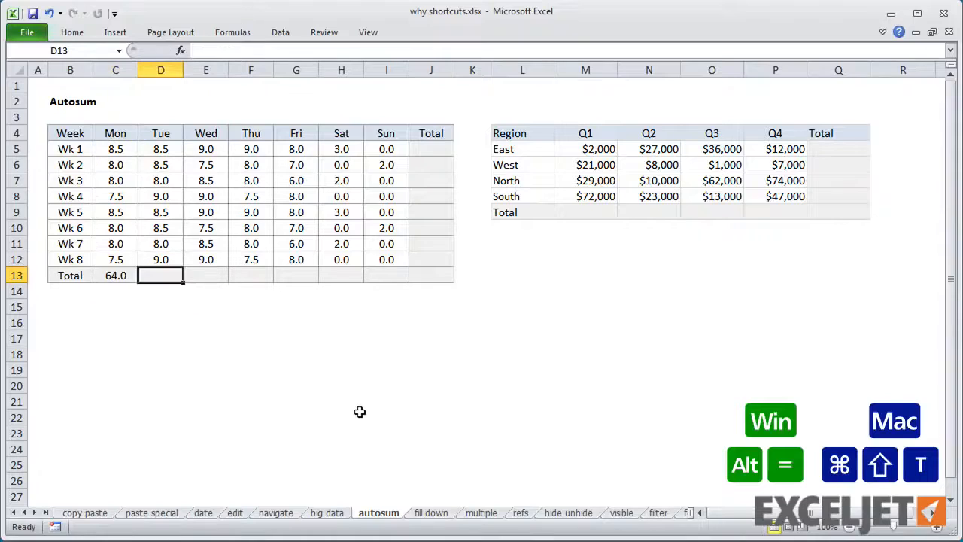
pyautogui.hotkey('alt', '=')
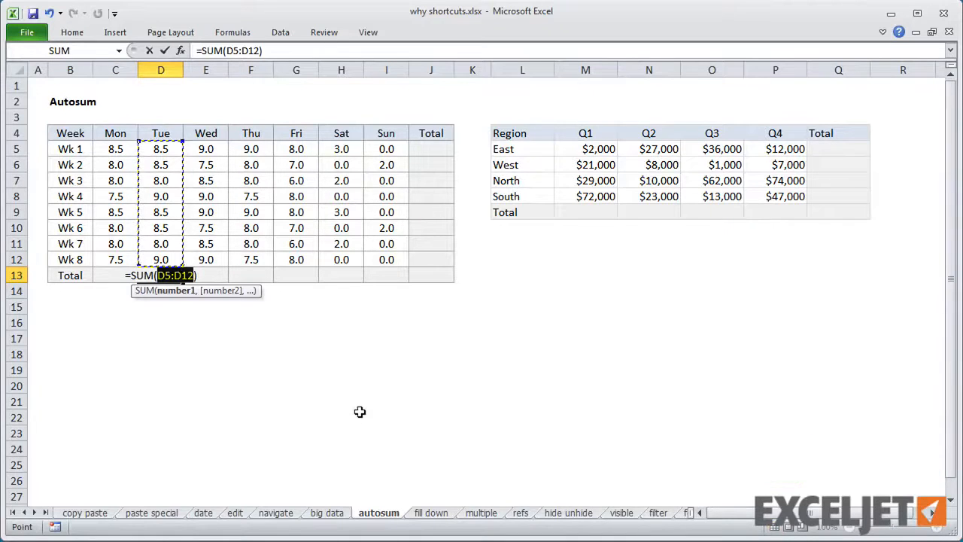
pyautogui.press('Tab')
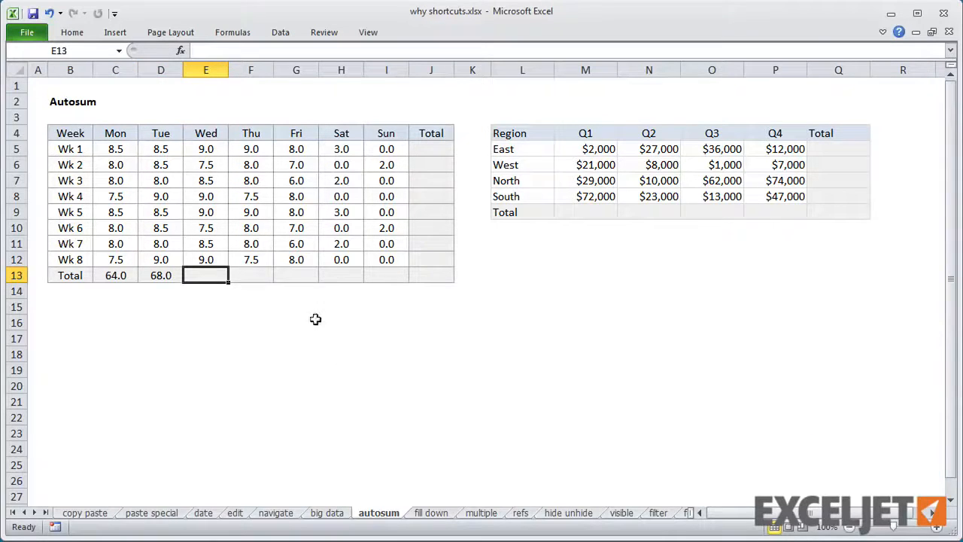
# AutoSum the remaining day totals in E13:I13 at once, and the whole Total column in J5:J13
pyautogui.moveTo(203, 276); pyautogui.dragTo(377, 276)
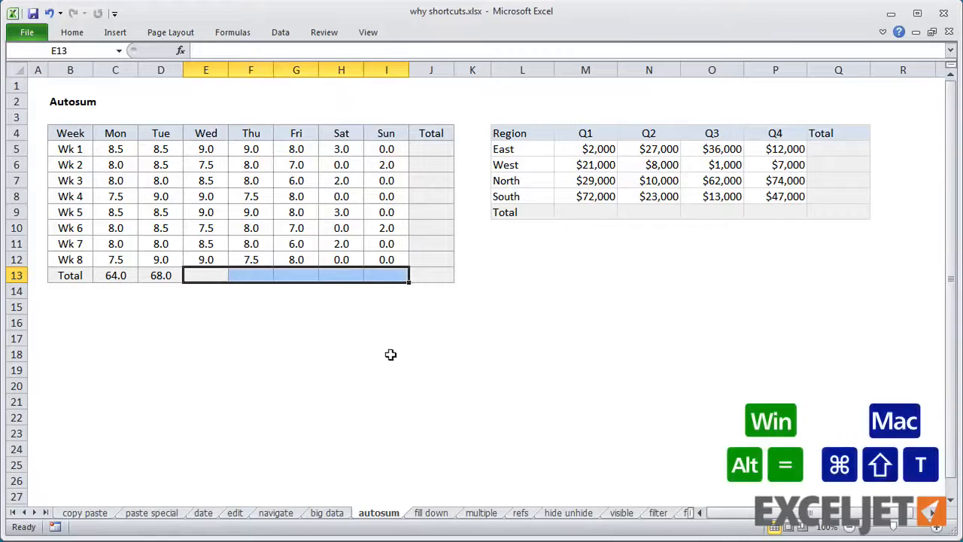
pyautogui.hotkey('alt', '=')
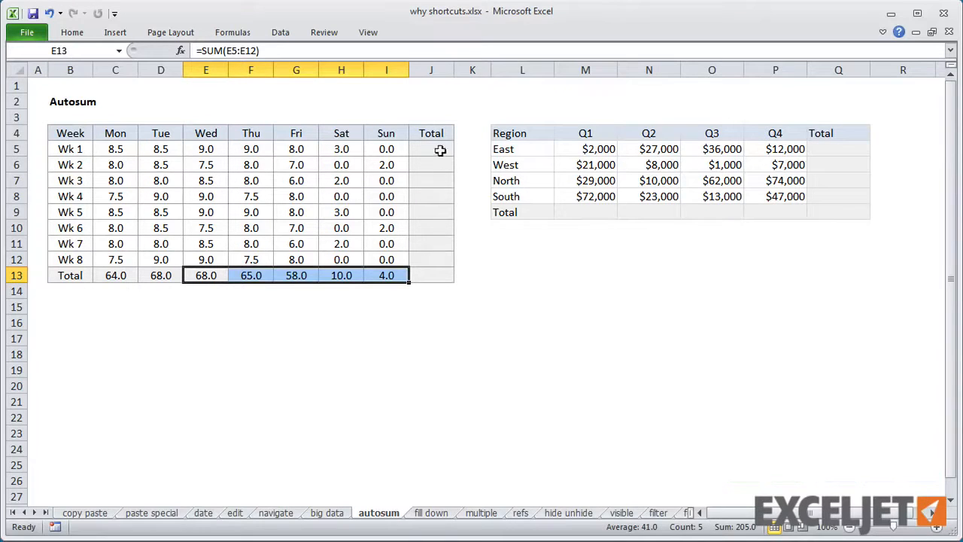
pyautogui.moveTo(439, 148); pyautogui.dragTo(438, 275)
pyautogui.hotkey('alt', '=')
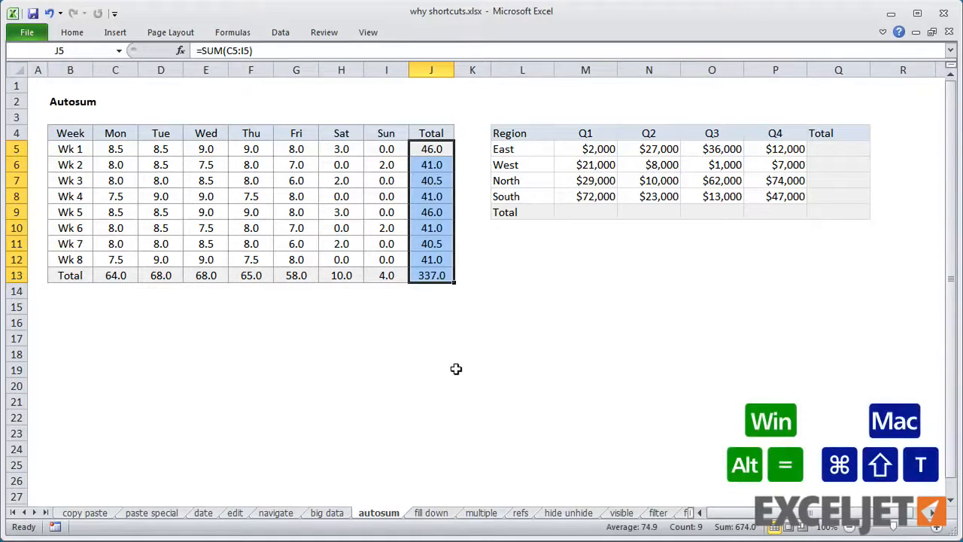
# Select the entire Region table L4:Q9 from North and AutoSum all its row and column totals at once
pyautogui.click(510, 182)
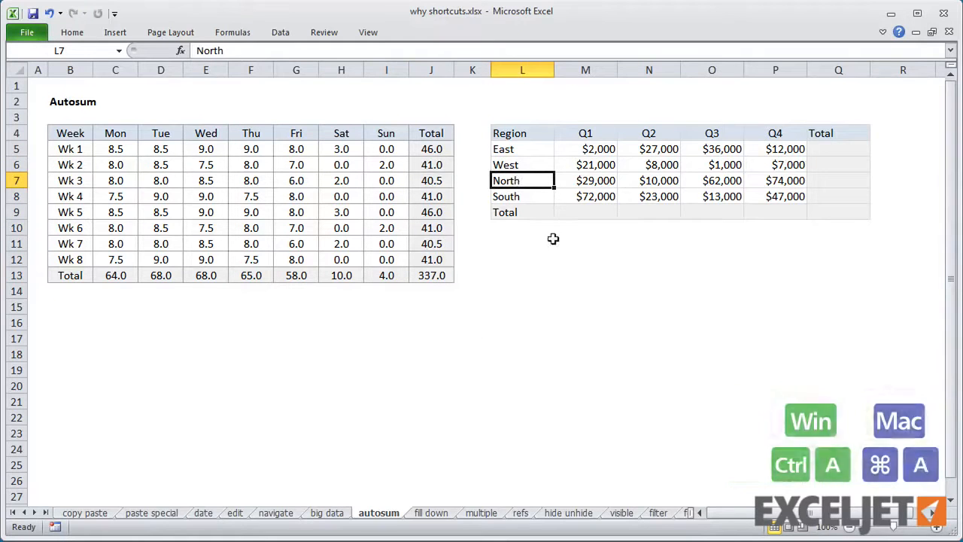
pyautogui.hotkey('ctrl', 'a')
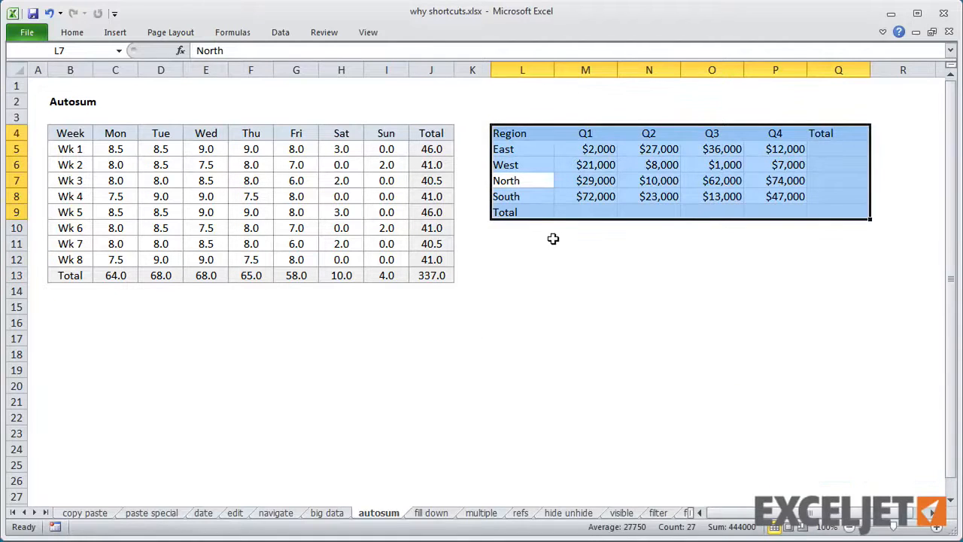
pyautogui.hotkey('alt', '=')
pyautogui.click(553, 240)
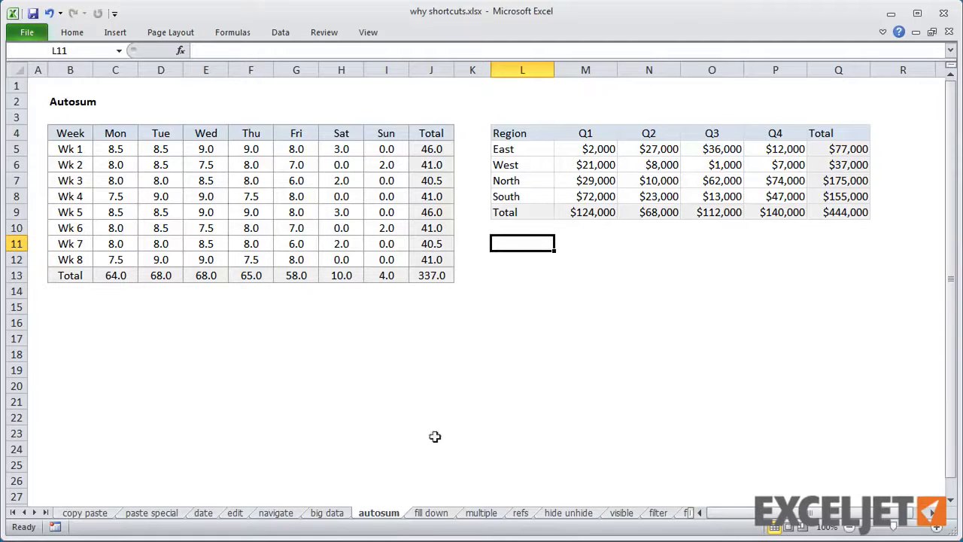
# On the fill down sheet, fill the Genre value down cell by cell from B5 to B9, and fill it through B9:B25 in one go
pyautogui.click(430, 512)
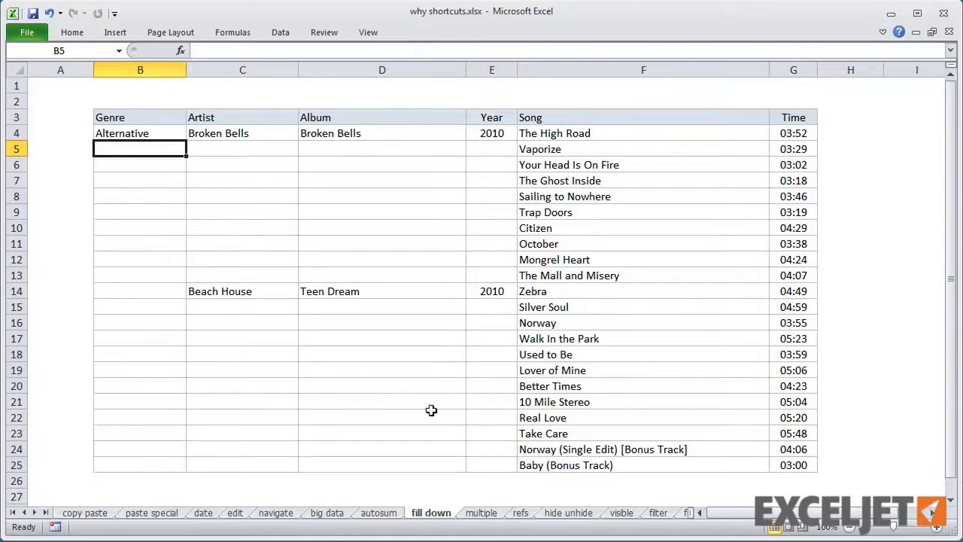
pyautogui.hotkey('ctrl', 'd')
pyautogui.press('Down')
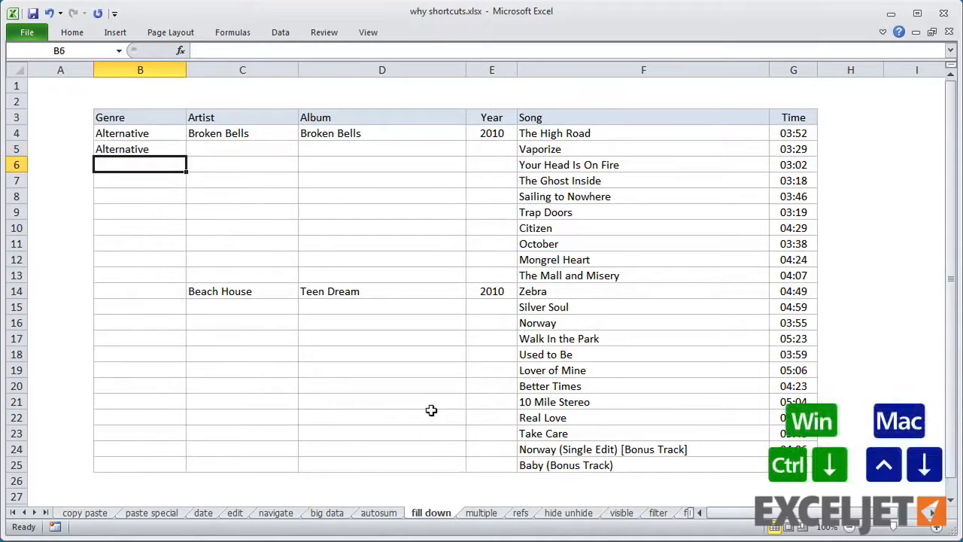
pyautogui.hotkey('ctrl', 'd')
pyautogui.press('Down')
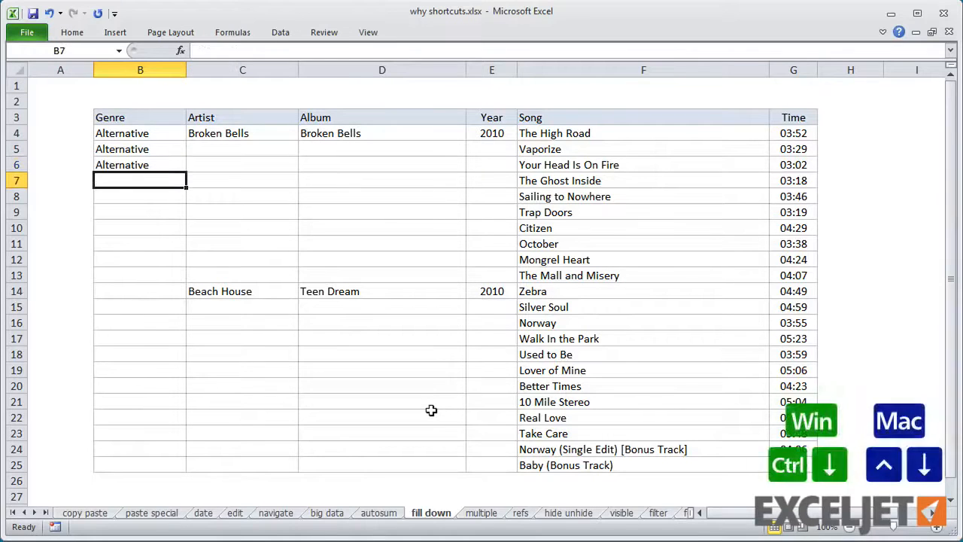
pyautogui.hotkey('ctrl', 'd')
pyautogui.press('Down')
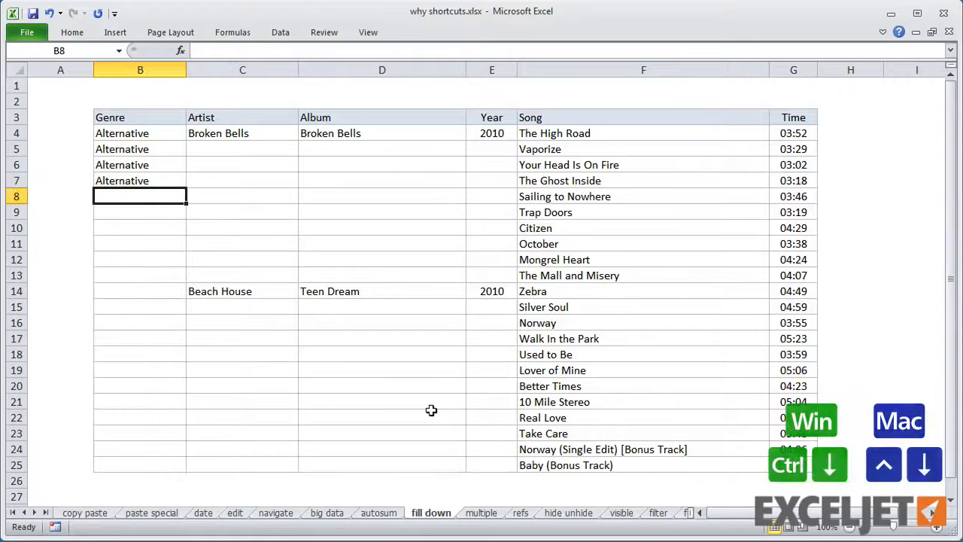
pyautogui.hotkey('ctrl', 'd')
pyautogui.press('Down')
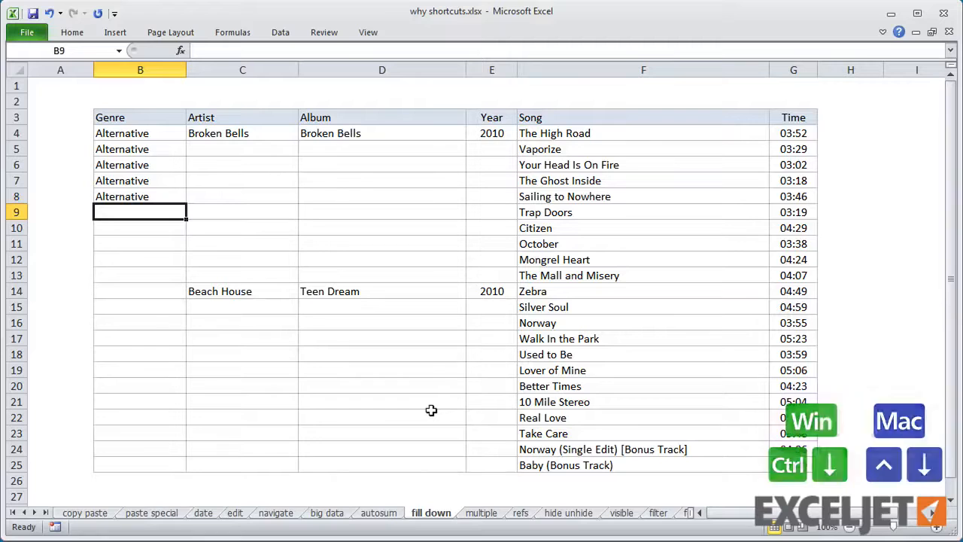
pyautogui.hotkey('ctrl', 'd')
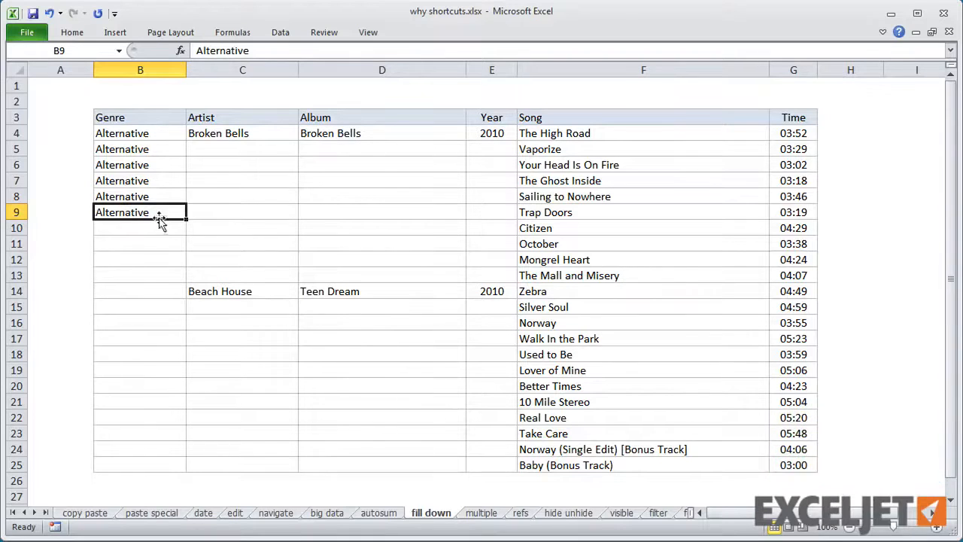
pyautogui.moveTo(159, 215); pyautogui.dragTo(155, 464)
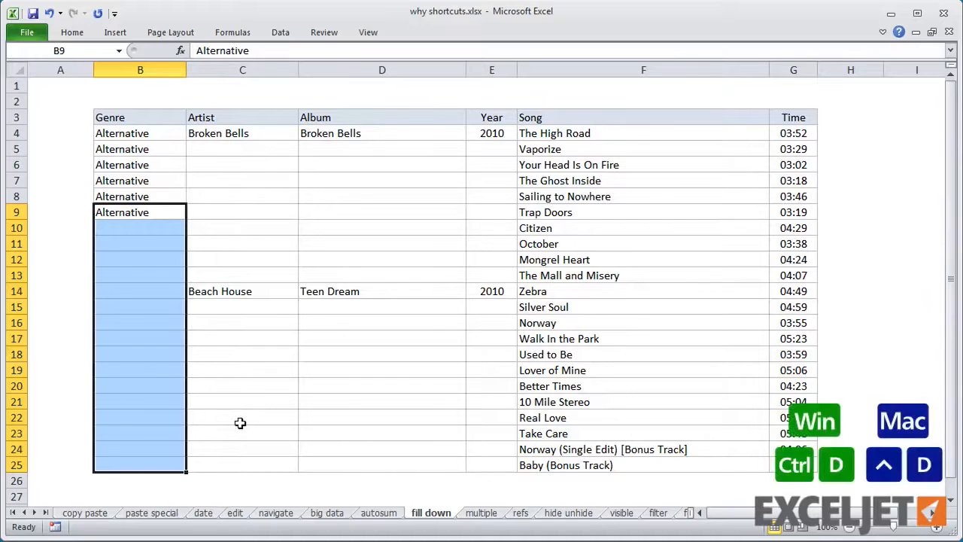
pyautogui.hotkey('ctrl', 'd')
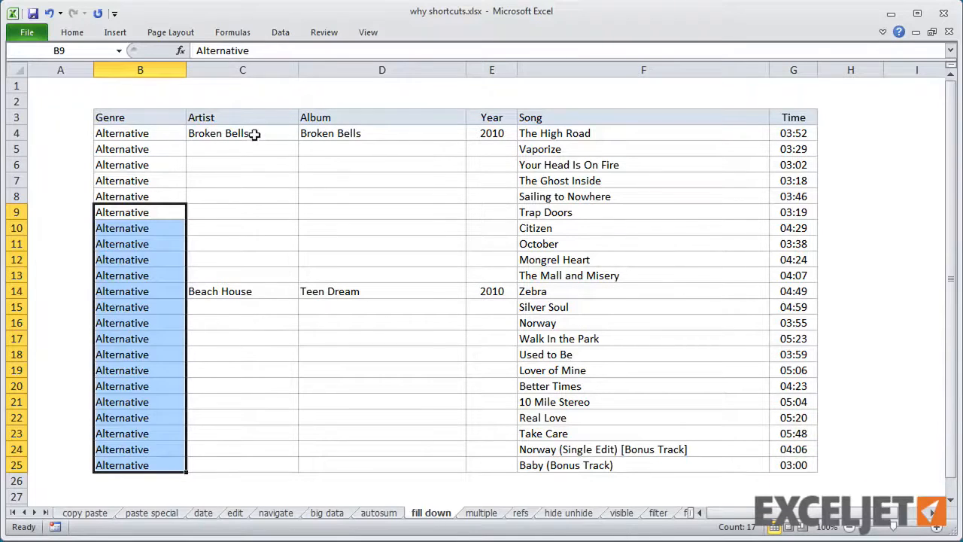
# Fill the Broken Bells artist, album and year down C4:E13, and the Beach House details down C14:E25
pyautogui.moveTo(254, 134); pyautogui.dragTo(476, 269)
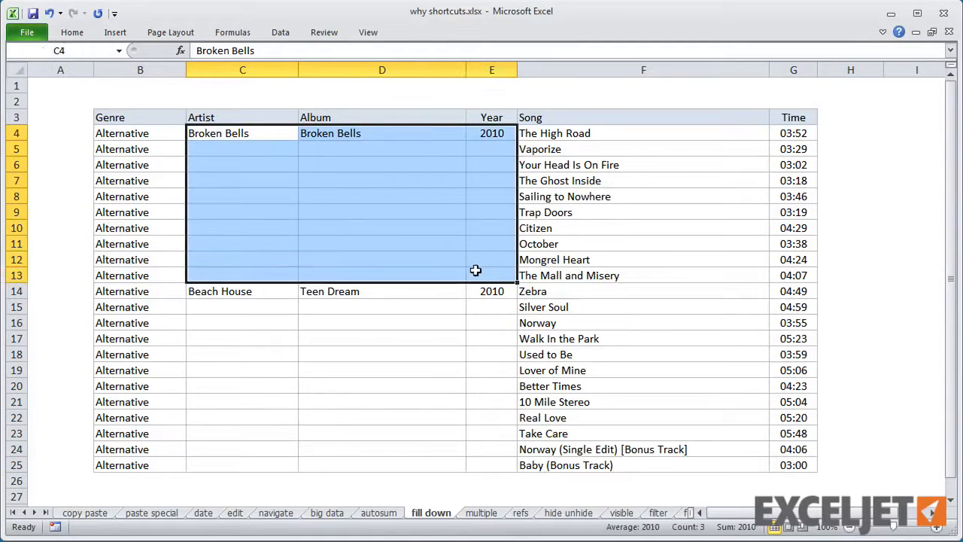
pyautogui.hotkey('ctrl', 'd')
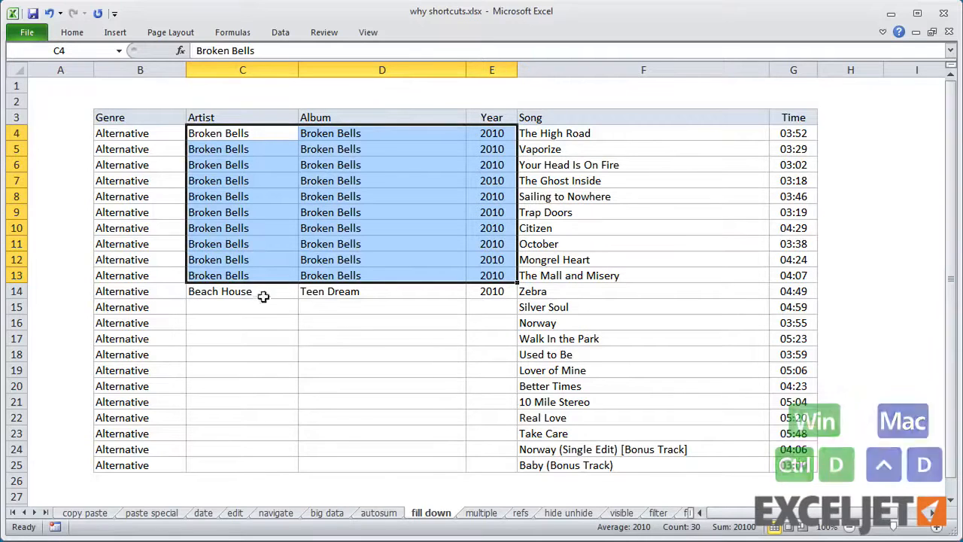
pyautogui.moveTo(263, 296); pyautogui.dragTo(492, 464)
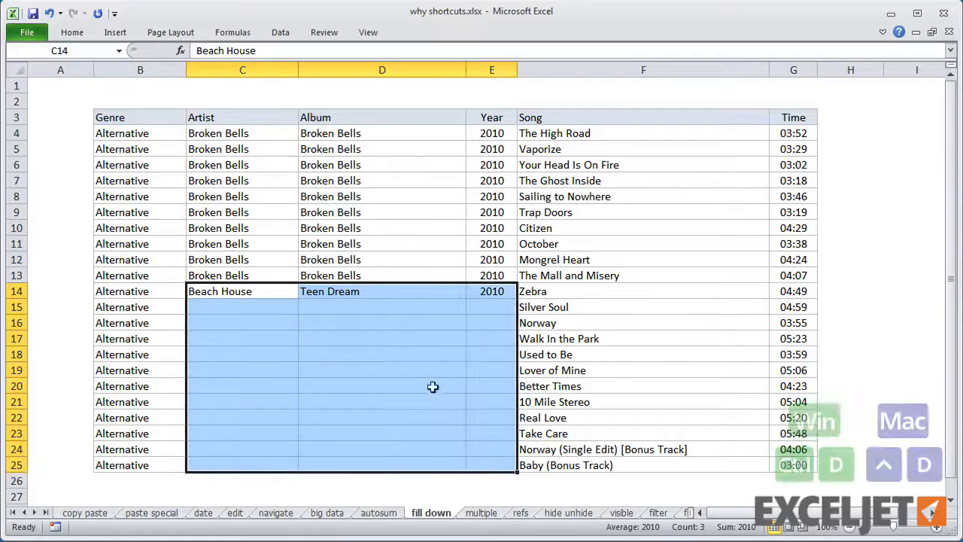
pyautogui.hotkey('ctrl', 'd')
pyautogui.click(580, 370)
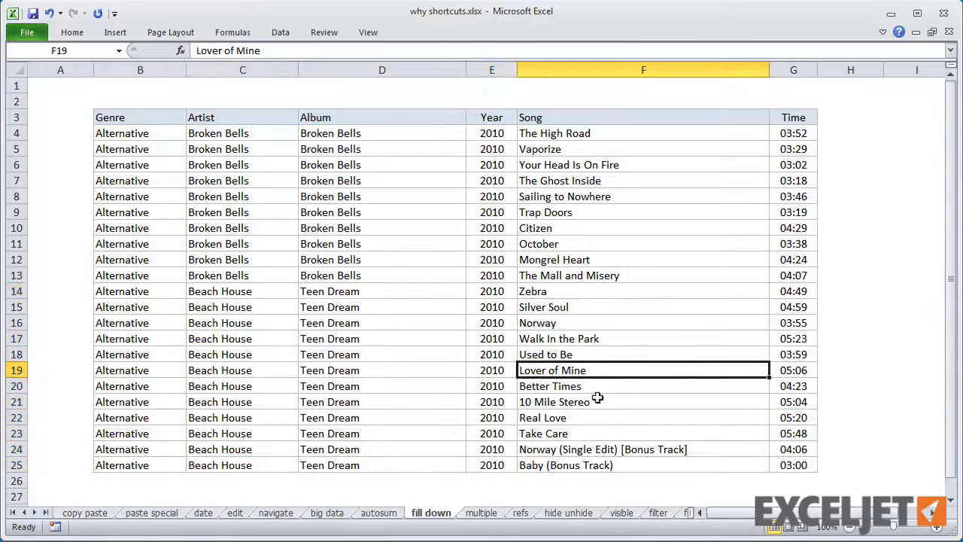
# On the multiple sheet, enter Monday into all the Day cells C5:C11 at once
pyautogui.click(486, 515)
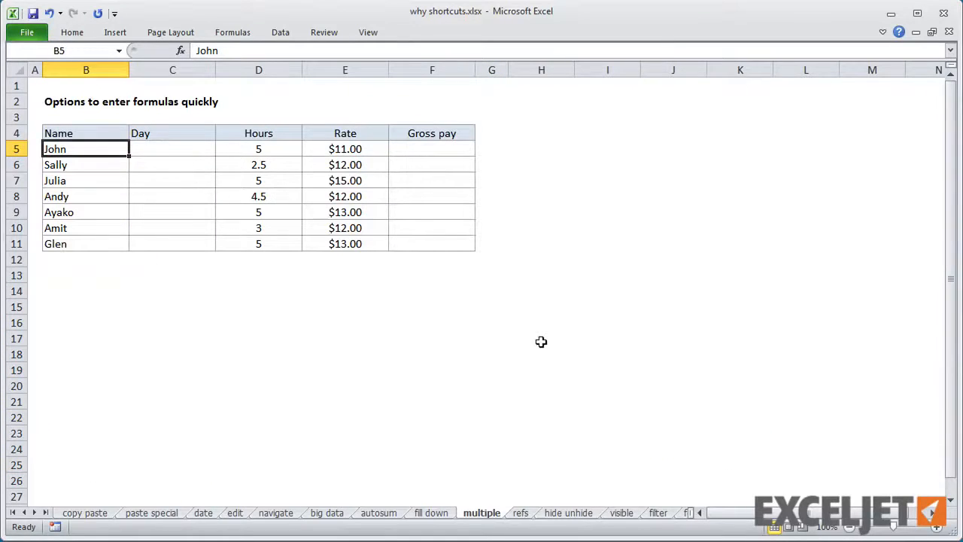
pyautogui.moveTo(179, 151); pyautogui.dragTo(176, 236)
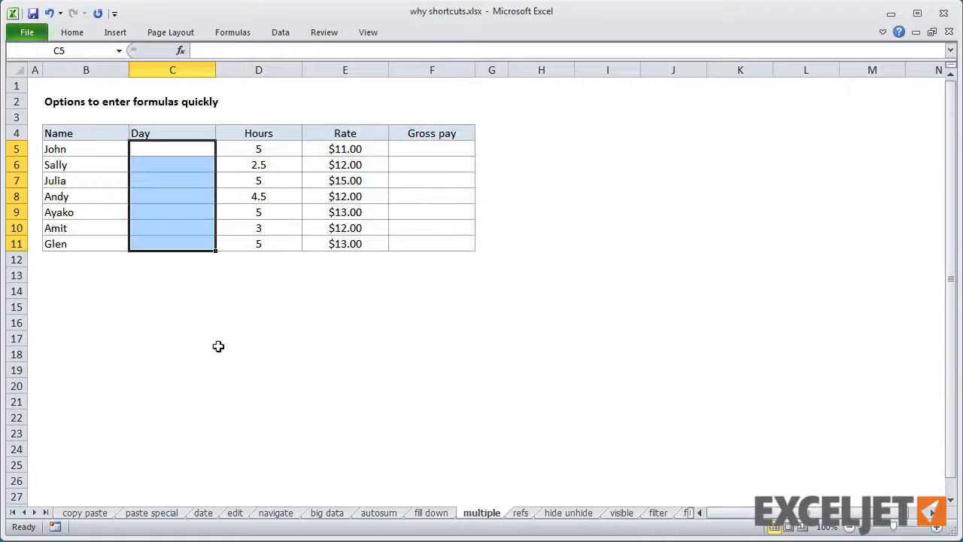
pyautogui.write('Mond')
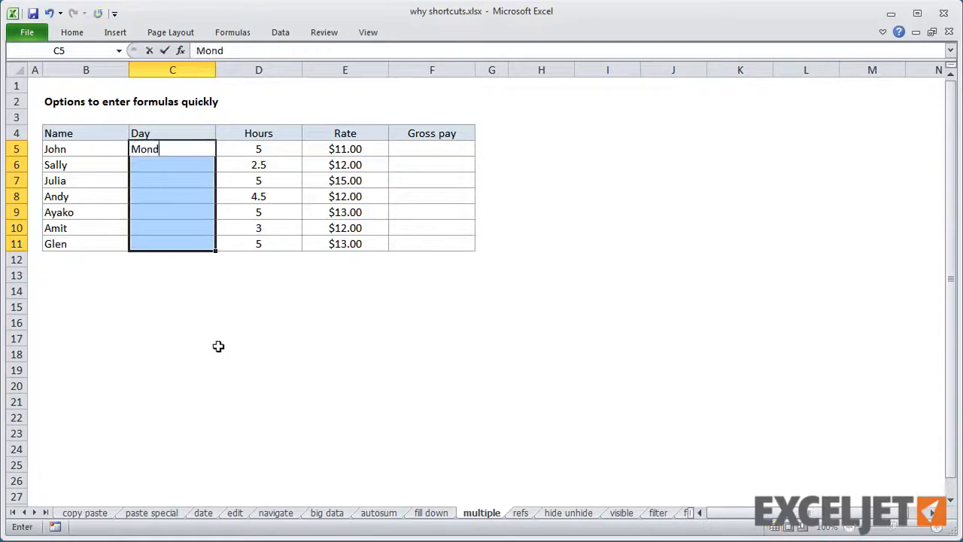
pyautogui.write('ay')
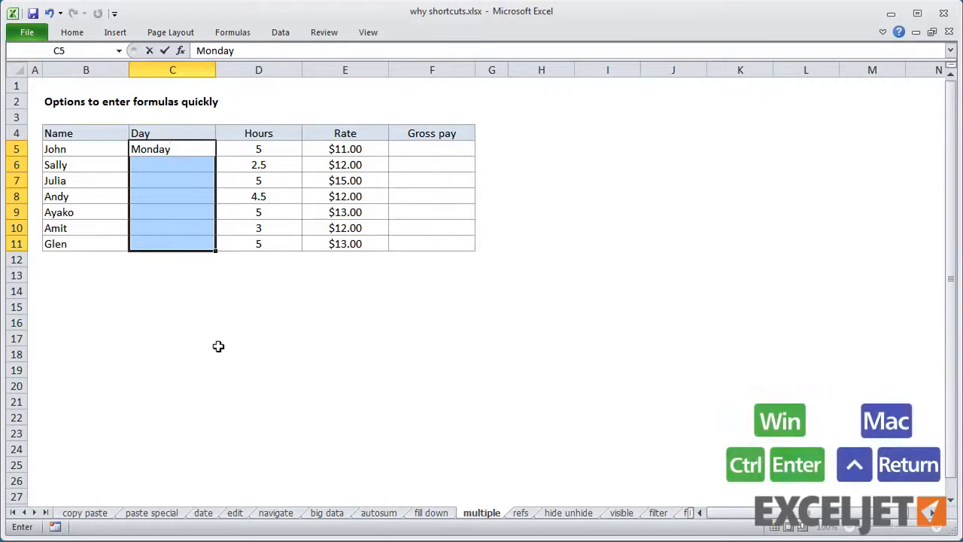
pyautogui.hotkey('ctrl', 'Return')
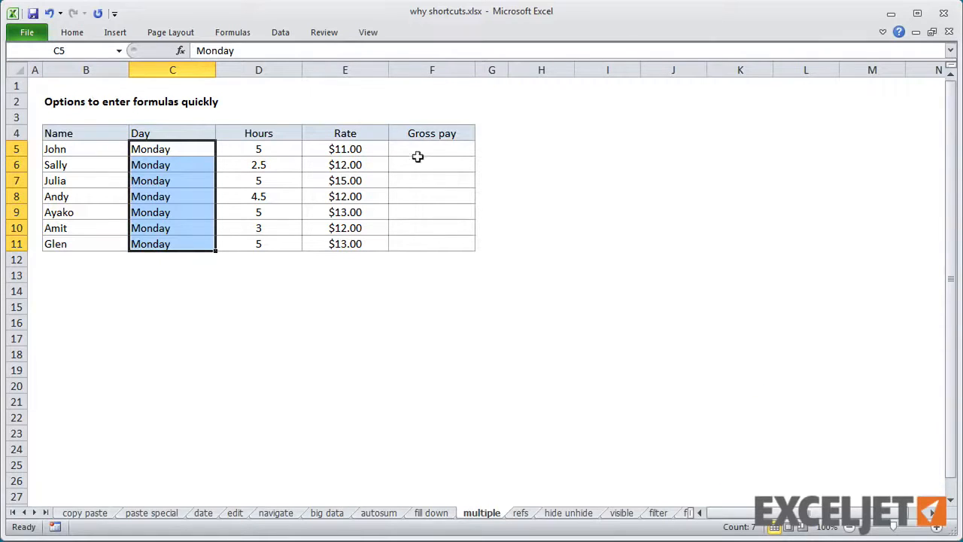
# Enter the gross pay formula =D5*E5 into all of F5:F11 in one go
pyautogui.moveTo(418, 157); pyautogui.dragTo(426, 242)
pyautogui.write('=')
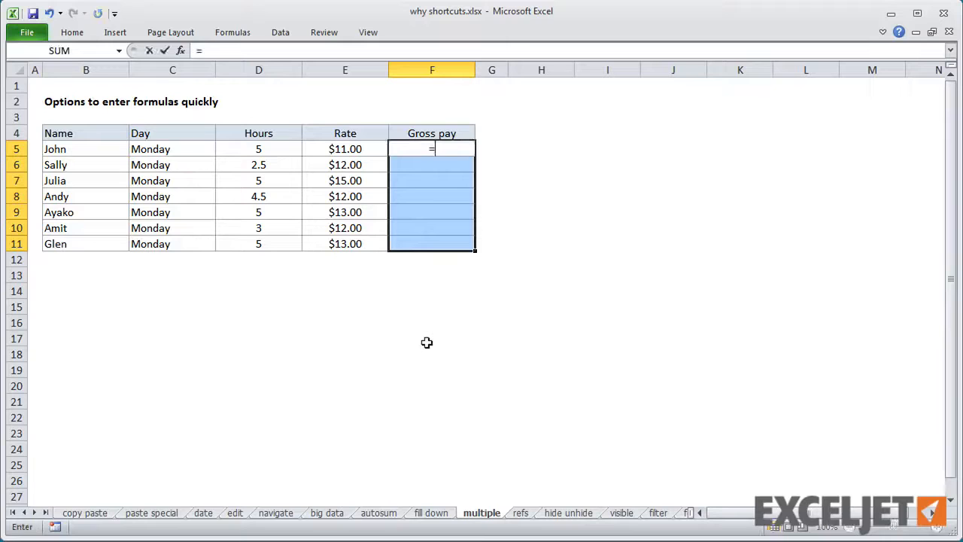
pyautogui.press('Left')
pyautogui.press('Left')
pyautogui.write('*')
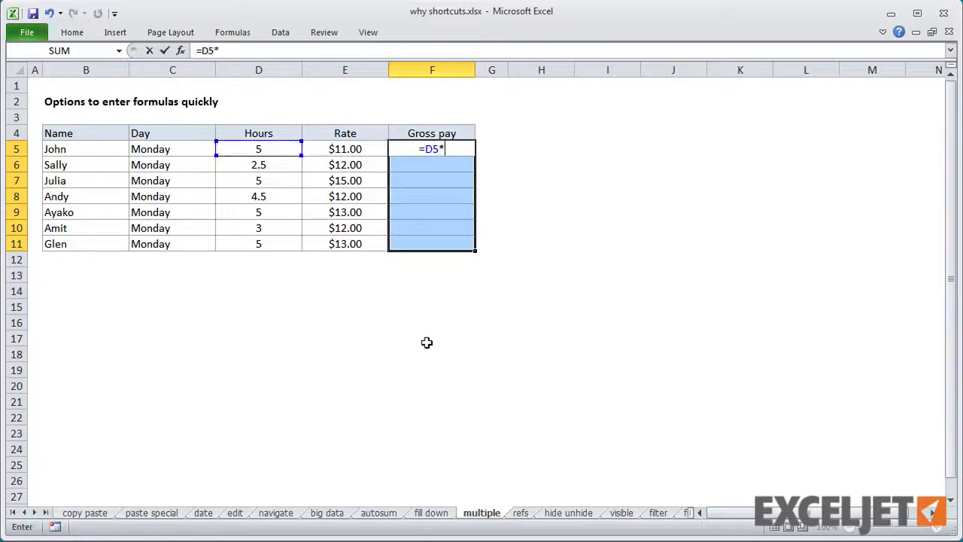
pyautogui.press('Left')
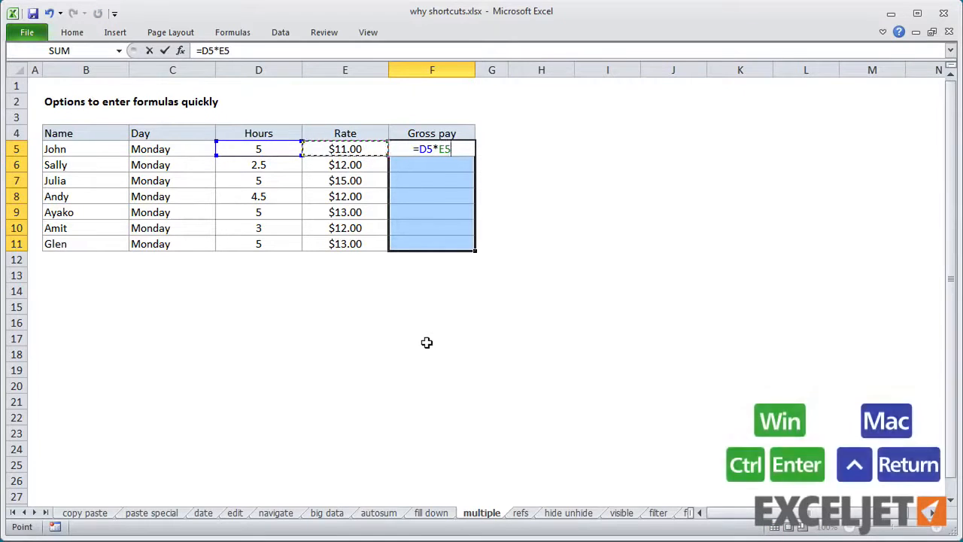
pyautogui.hotkey('ctrl', 'Return')
pyautogui.click(425, 277)
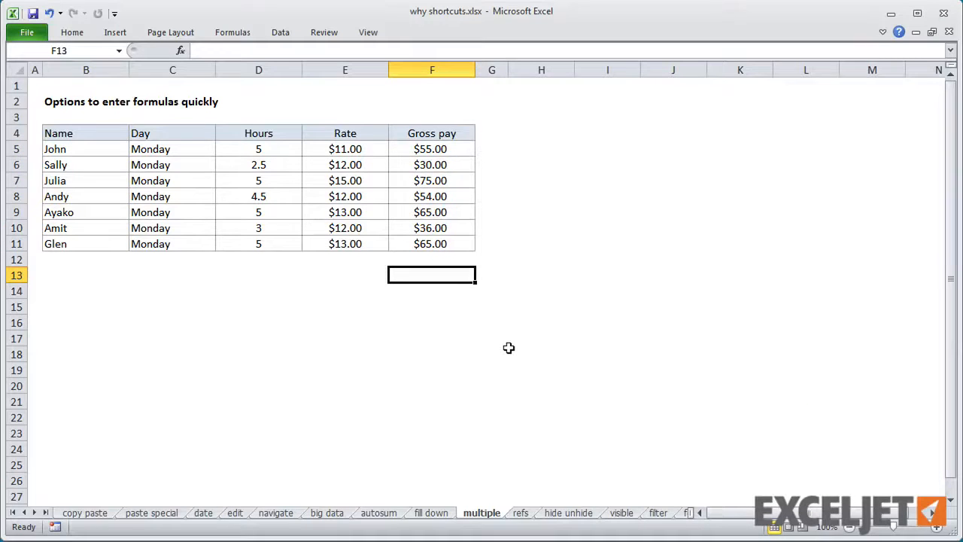
# On the refs sheet, enter =SUMIF(D4:D19,I8,G4:G19) in J8 to total the Red sales
pyautogui.click(520, 512)
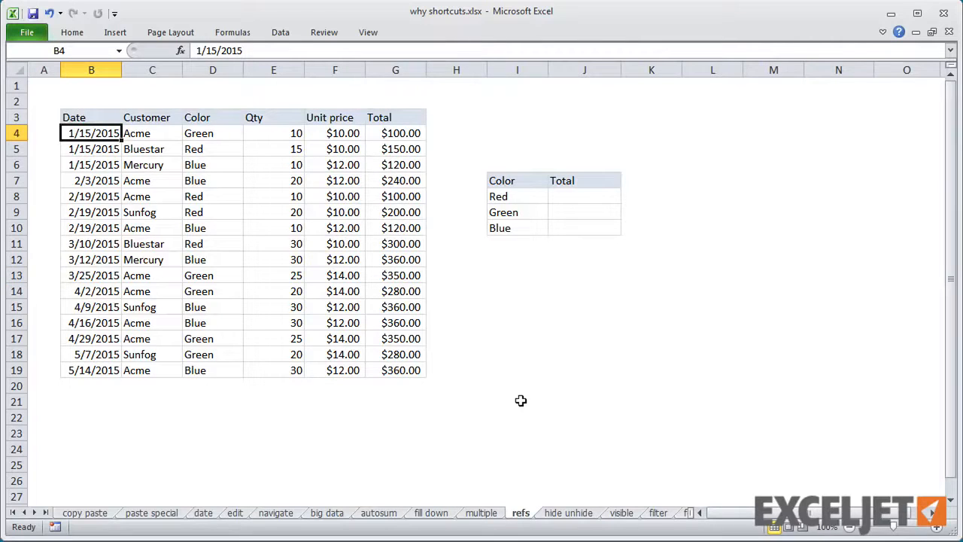
pyautogui.click(556, 199)
pyautogui.write('=')
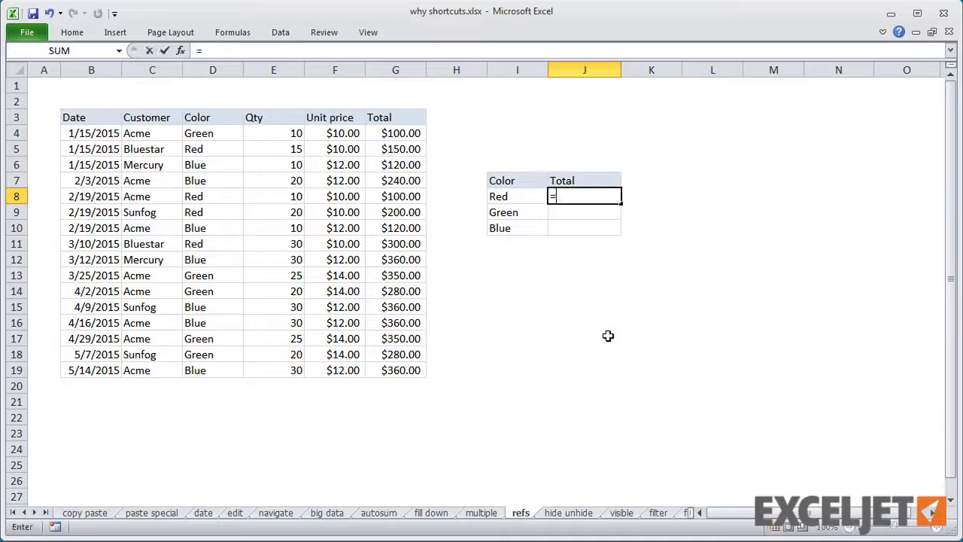
pyautogui.write('sumif')
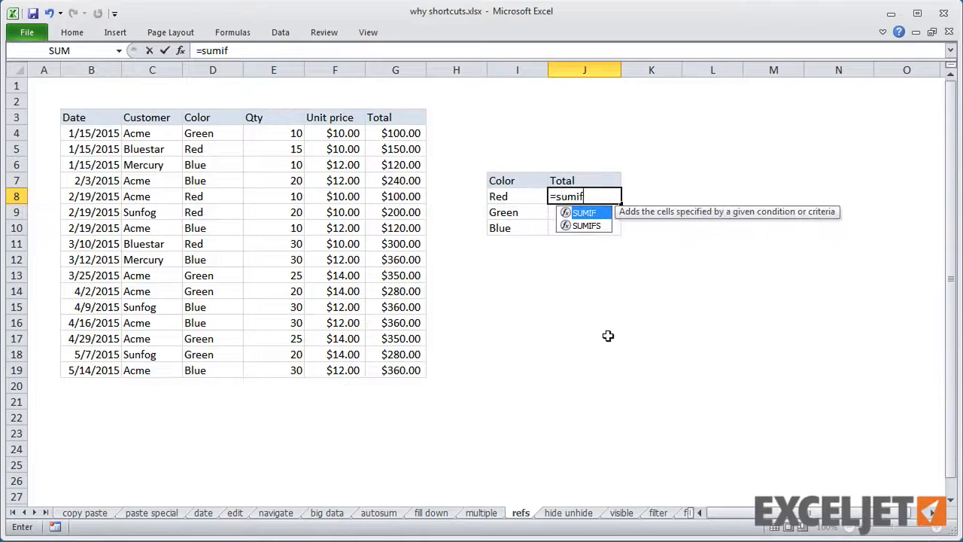
pyautogui.write('(')
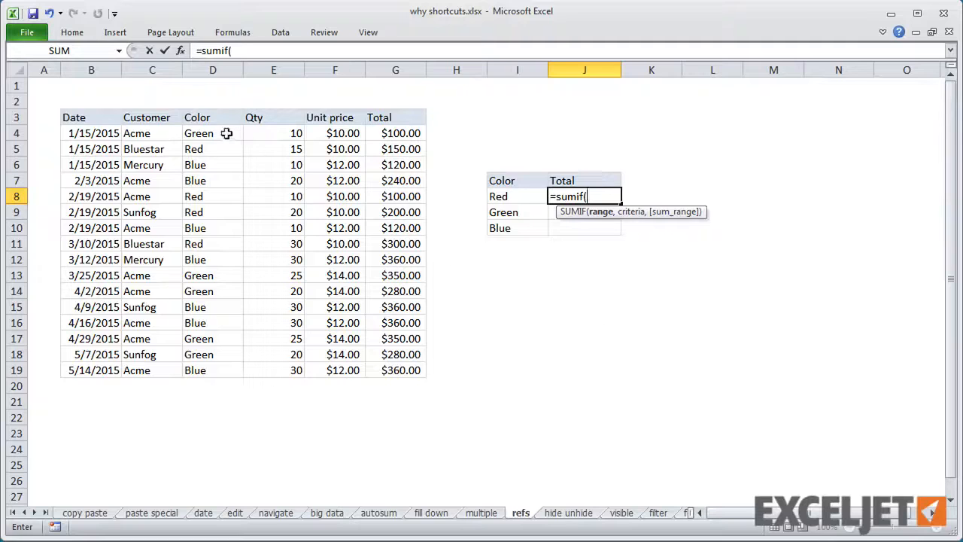
pyautogui.moveTo(226, 134); pyautogui.dragTo(239, 371)
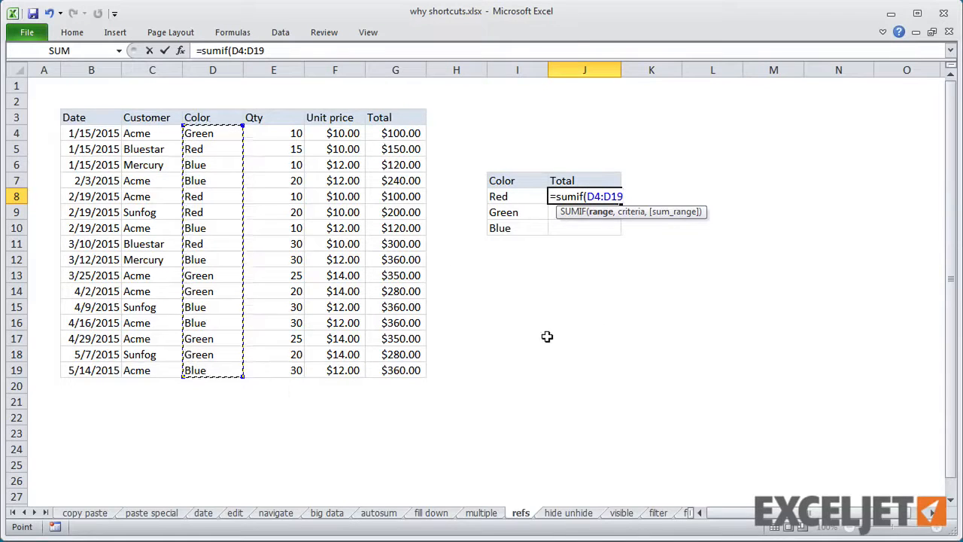
pyautogui.write(',')
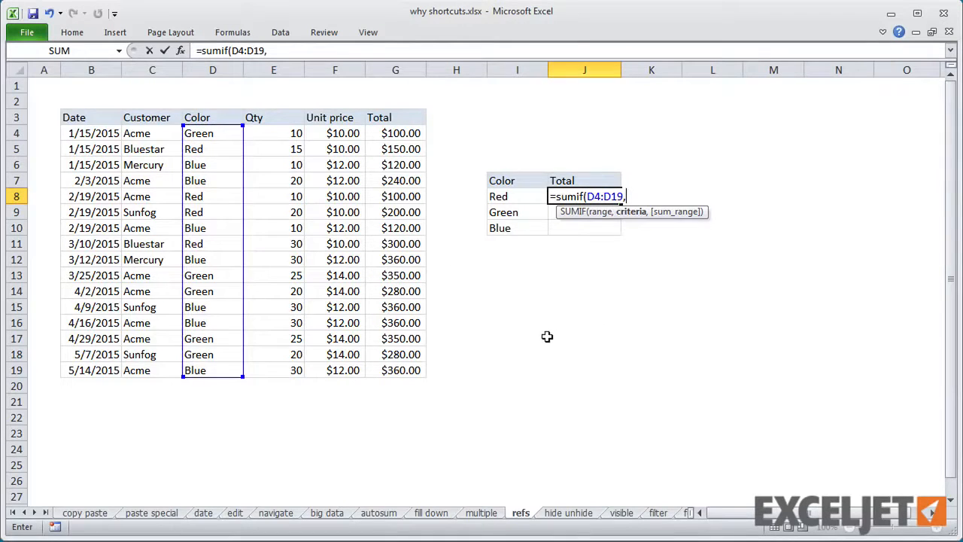
pyautogui.click(519, 194)
pyautogui.write(',')
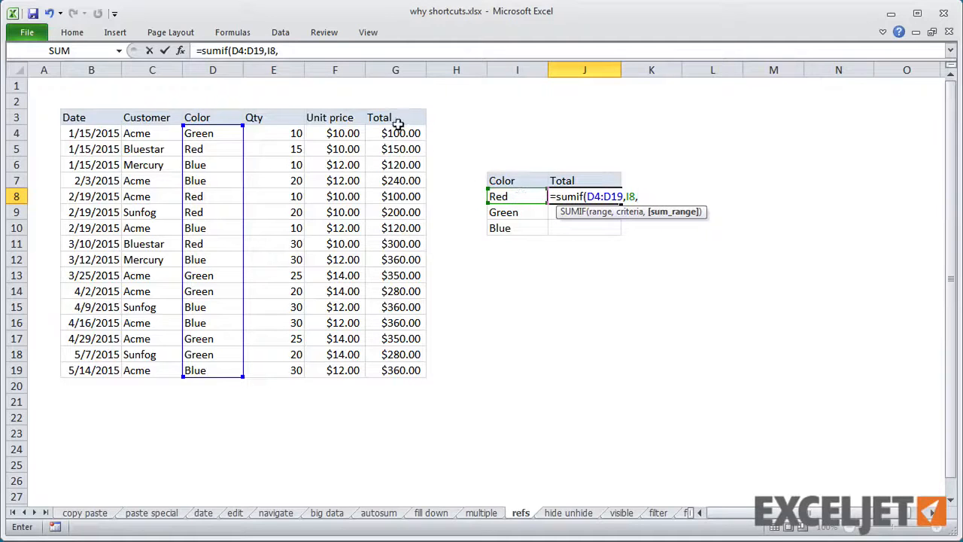
pyautogui.moveTo(399, 132); pyautogui.dragTo(398, 369)
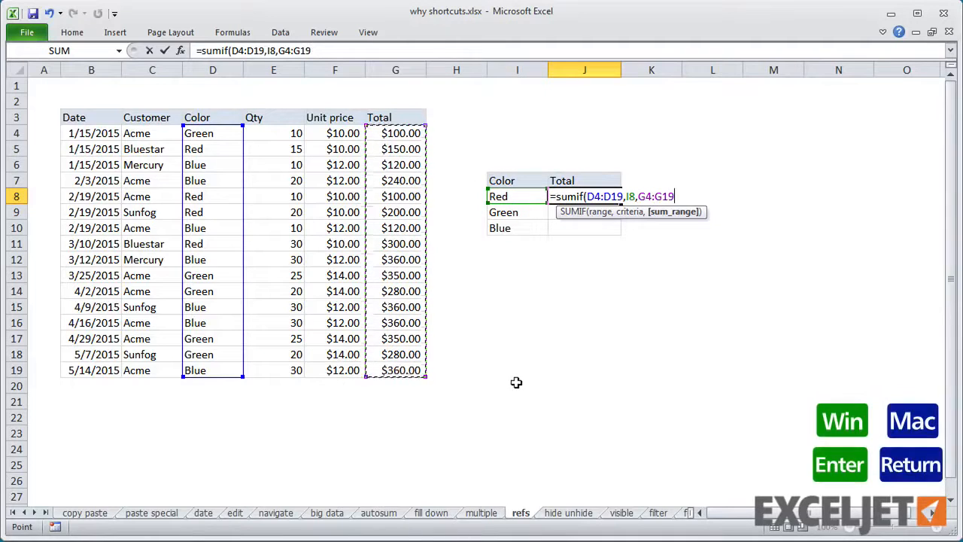
pyautogui.press('Return')
# Fill the relative SUMIF formula from J8 down to J10 and inspect the ranges referenced in J10
pyautogui.click(611, 196)
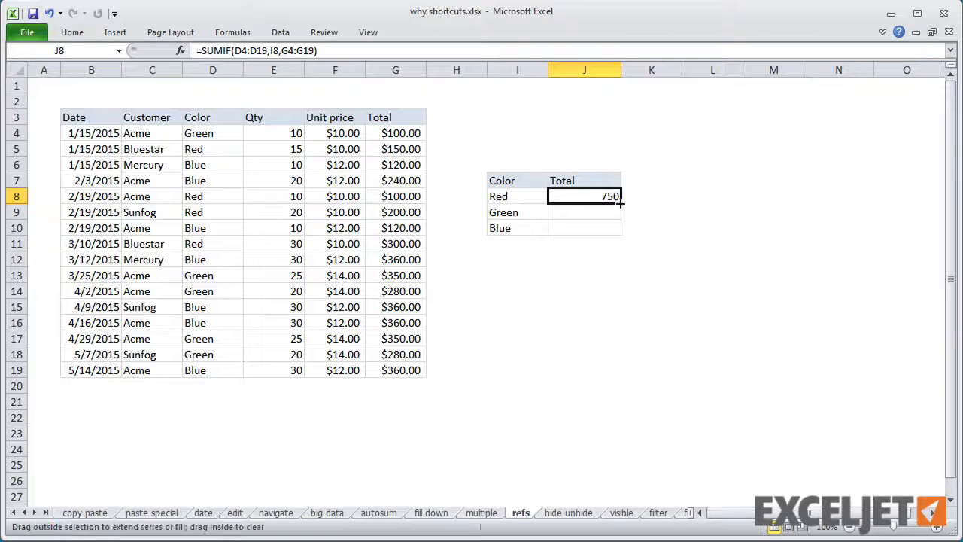
pyautogui.moveTo(620, 201); pyautogui.dragTo(620, 234)
pyautogui.click(608, 228)
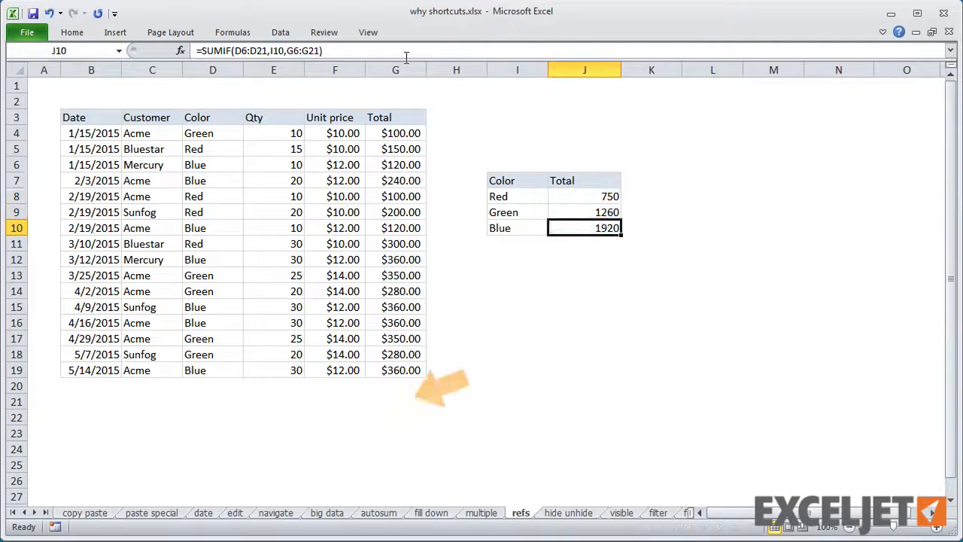
pyautogui.press('F2')
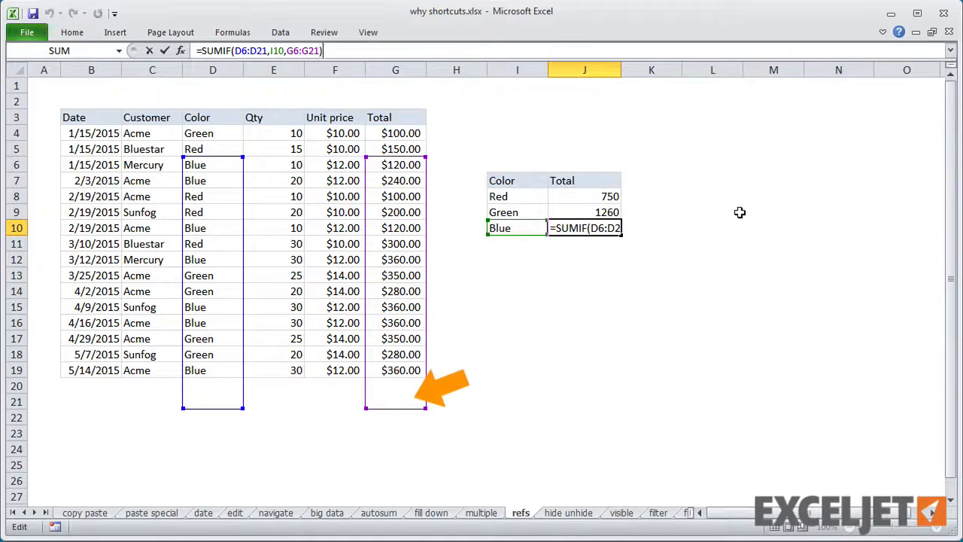
pyautogui.press('Escape')
# Make both SUMIF ranges in J8 absolute, as $D$4:$D$19 and $G$4:$G$19, leaving the criteria reference I8 relative
pyautogui.click(610, 195)
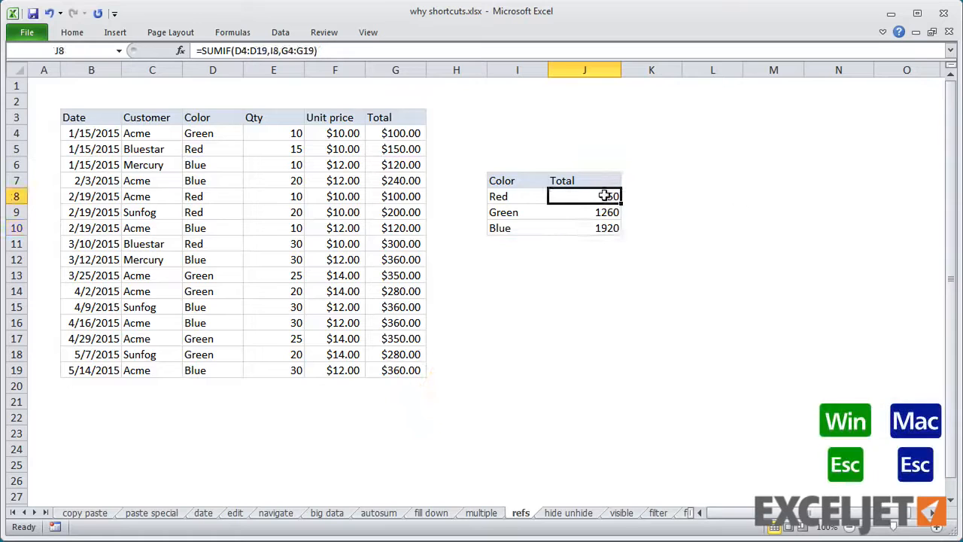
pyautogui.press('F2')
pyautogui.click(241, 67)
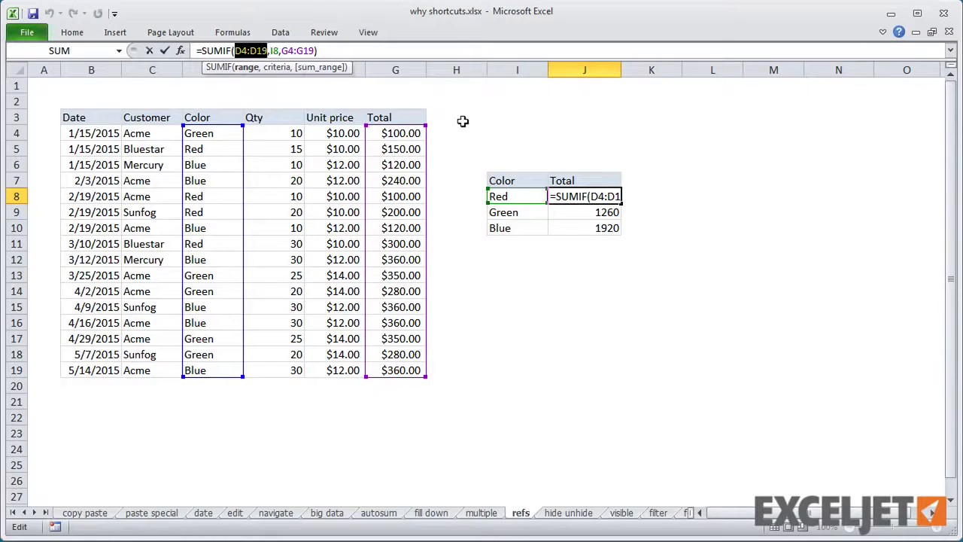
pyautogui.press('F4')
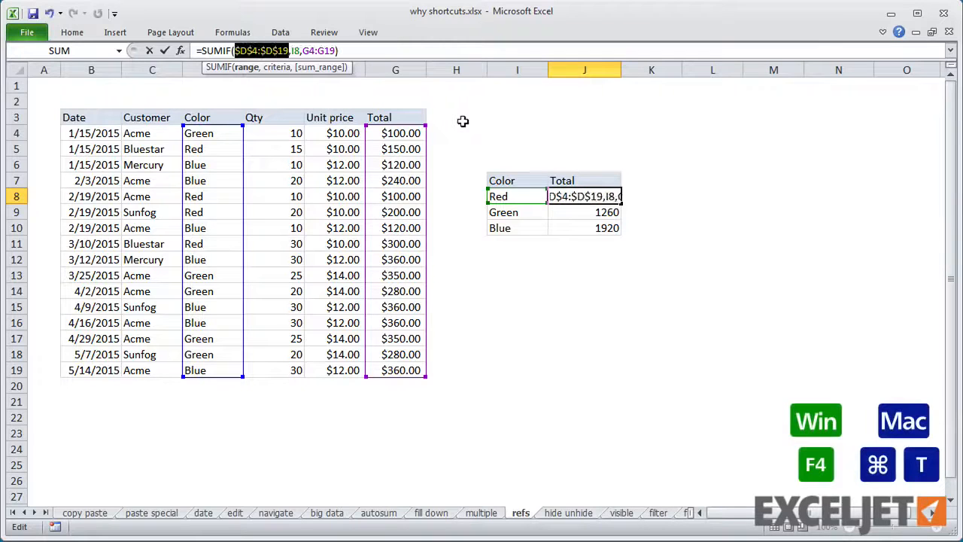
pyautogui.click(320, 67)
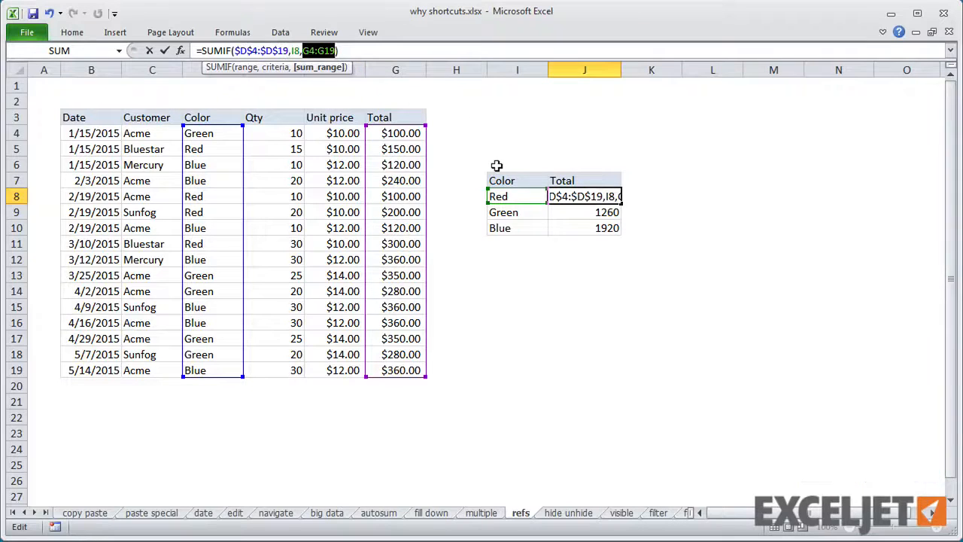
pyautogui.press('F4')
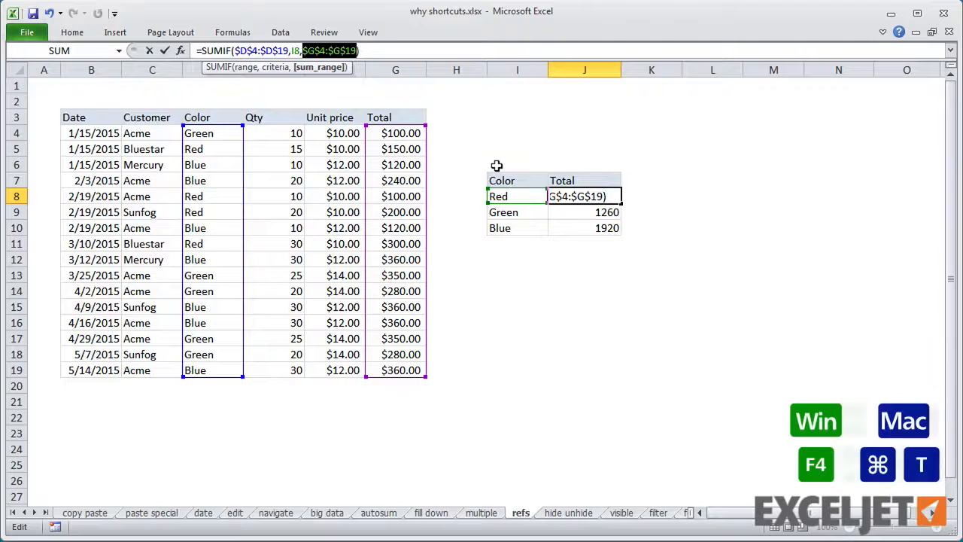
pyautogui.press('Return')
# Fill the SUMIF formula with absolute ranges from J8 down to J10 and check the ranges referenced in J10
pyautogui.click(590, 195)
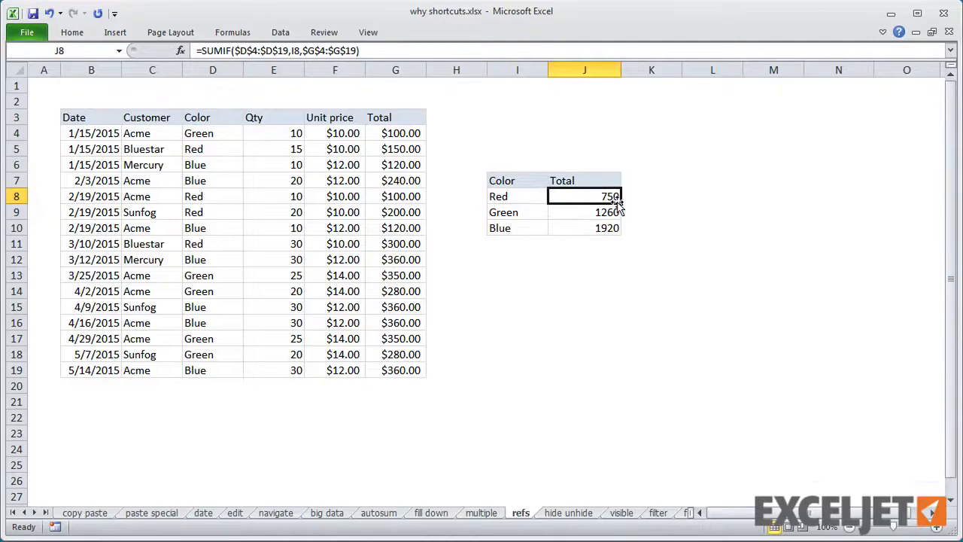
pyautogui.doubleClick(620, 204)
pyautogui.click(602, 228)
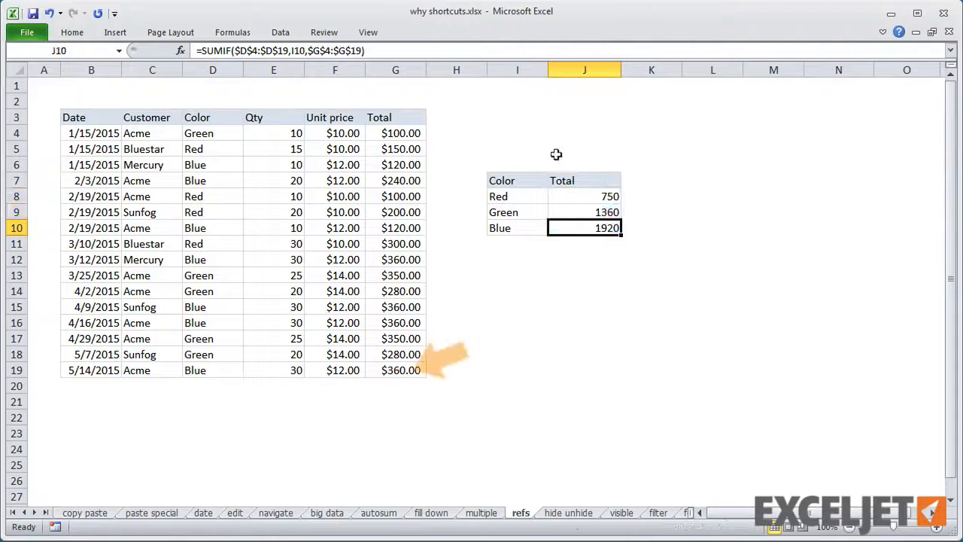
pyautogui.click(474, 51)
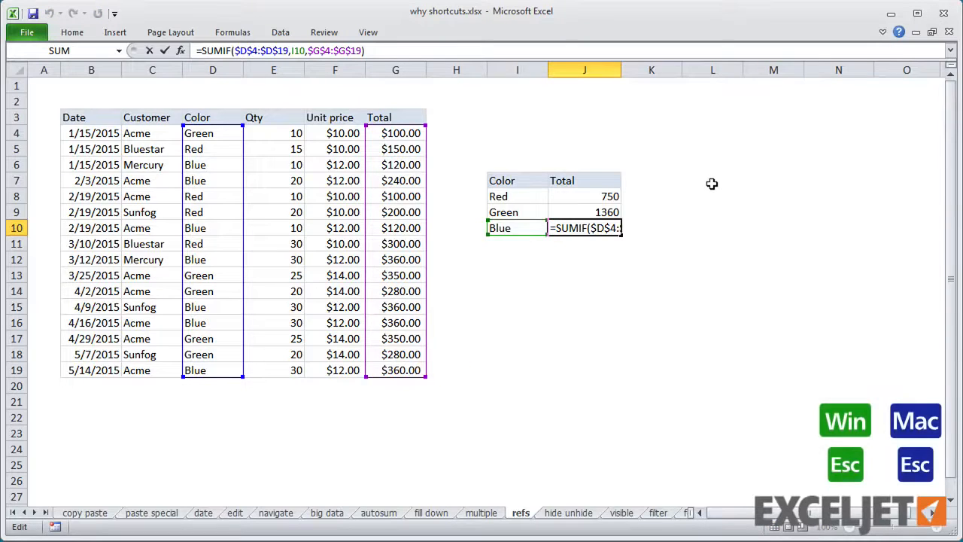
pyautogui.press('Escape')
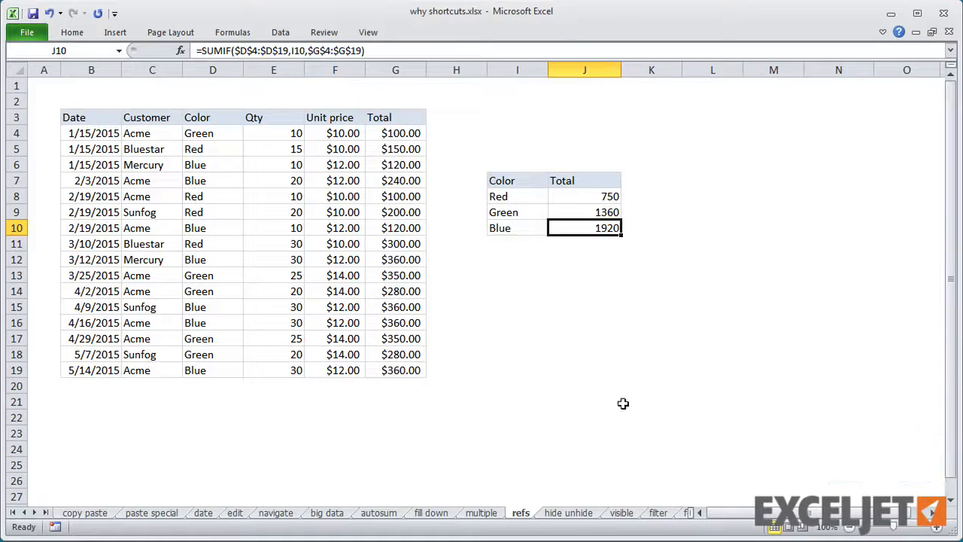
# On the hide unhide sheet, hide the empty Q4 column H
pyautogui.click(567, 513)
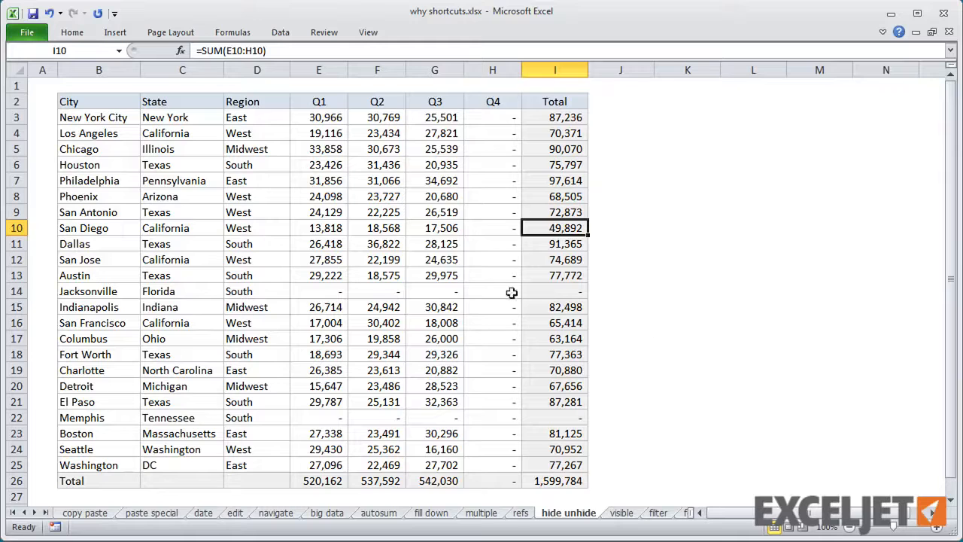
pyautogui.click(489, 289)
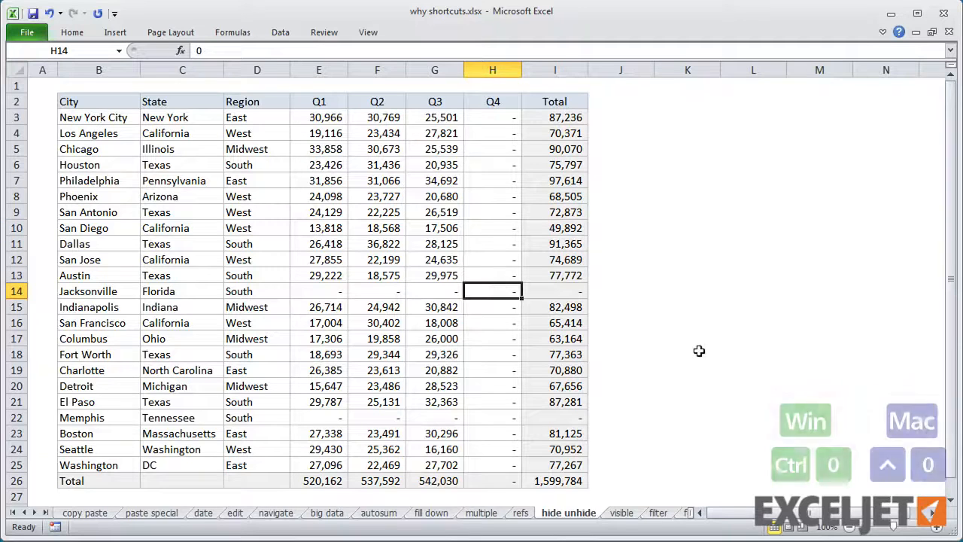
pyautogui.hotkey('ctrl', '0')
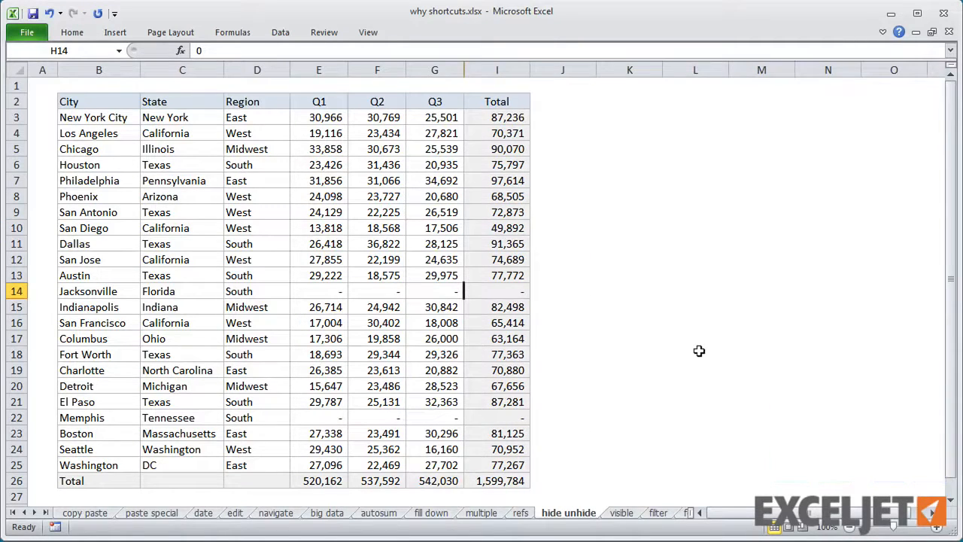
# Hide the empty Jacksonville row 14 and Memphis row 22
pyautogui.click(442, 294)
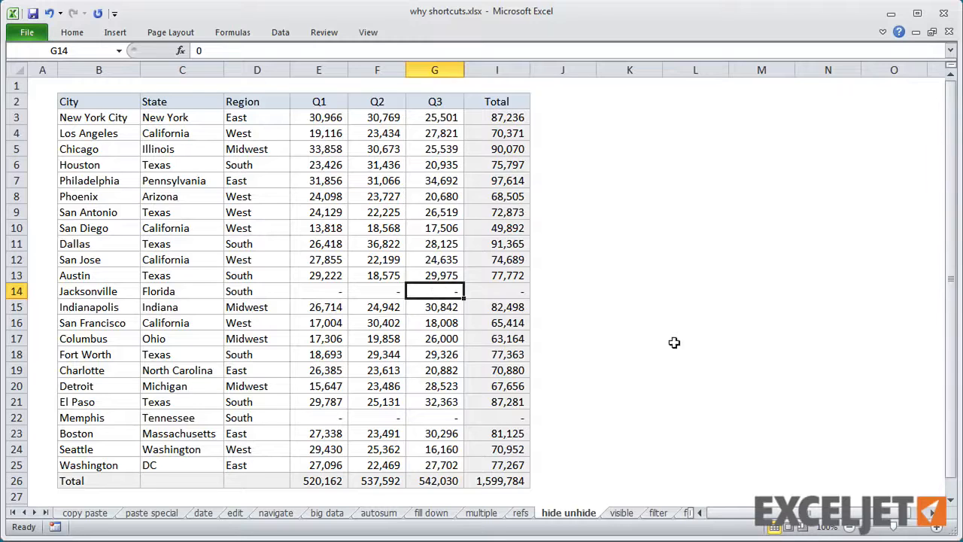
pyautogui.hotkey('ctrl', '9')
pyautogui.click(439, 402)
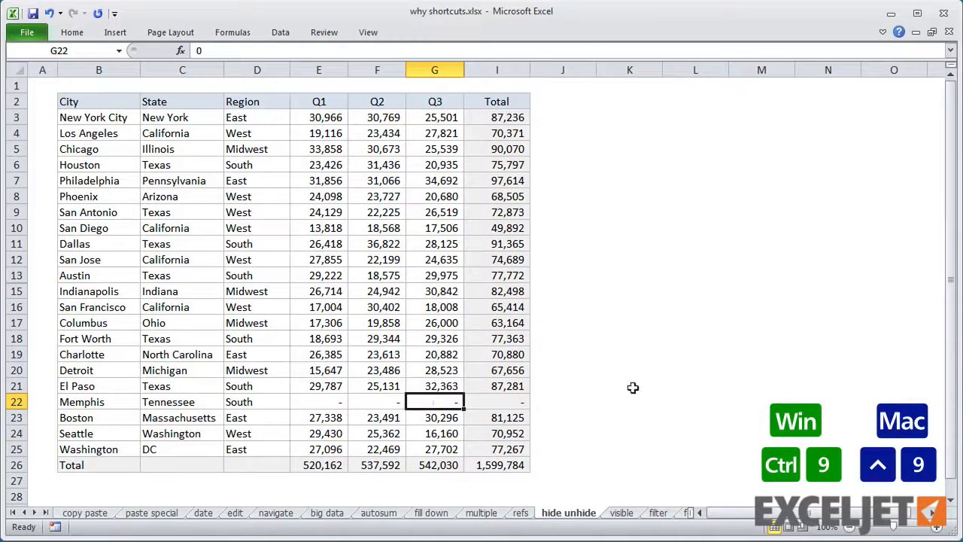
pyautogui.hotkey('ctrl', '9')
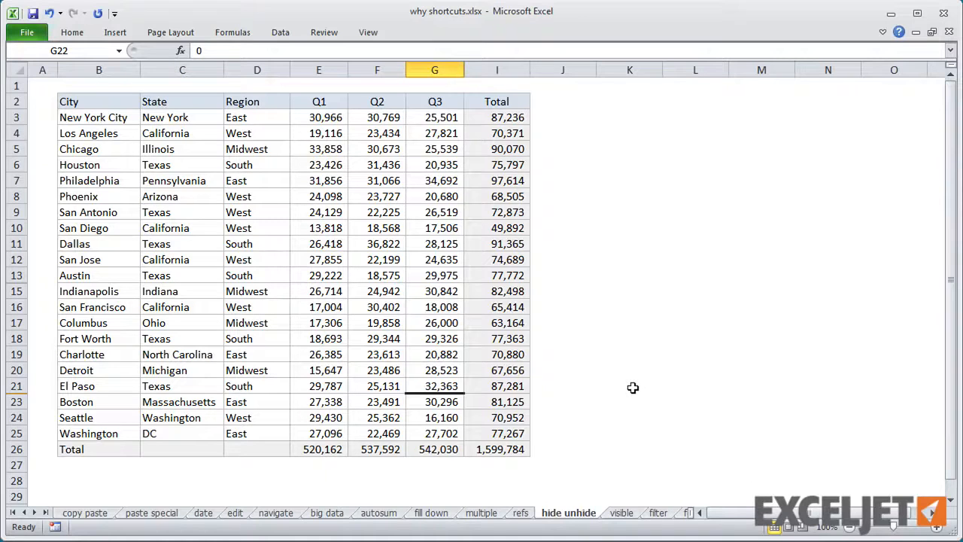
# Unhide all hidden rows and the hidden Q4 column within the city sales table
pyautogui.hotkey('ctrl', 'a')
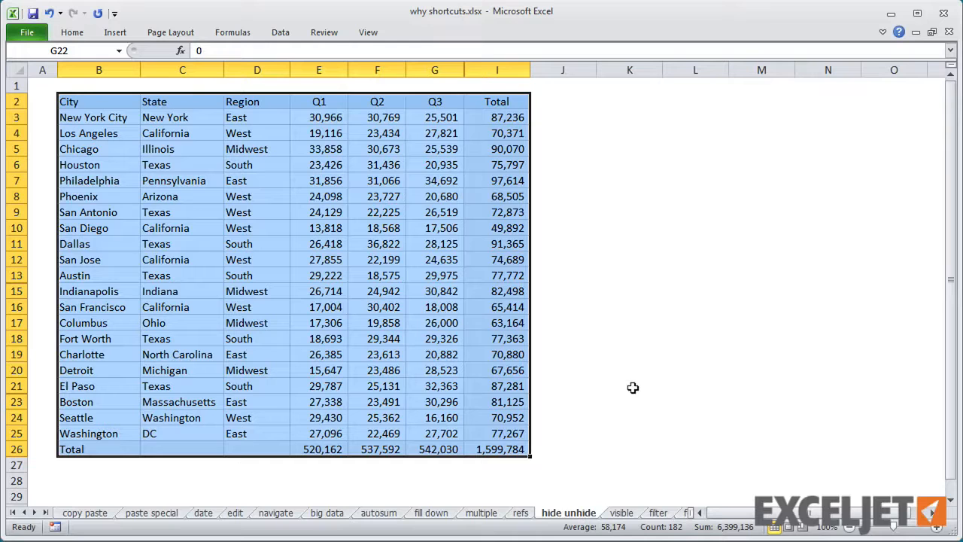
pyautogui.hotkey('ctrl', 'shift', '9')
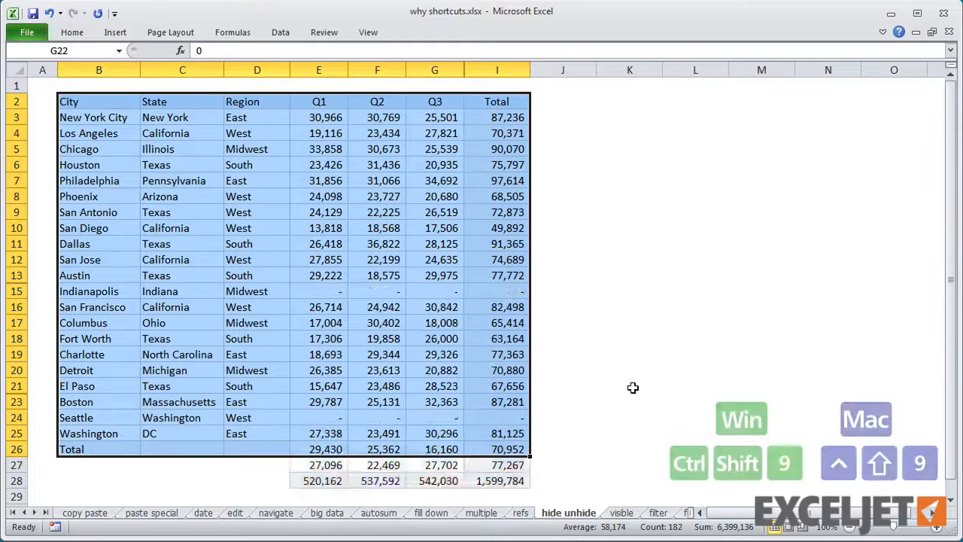
pyautogui.hotkey('ctrl', 'shift', '0')
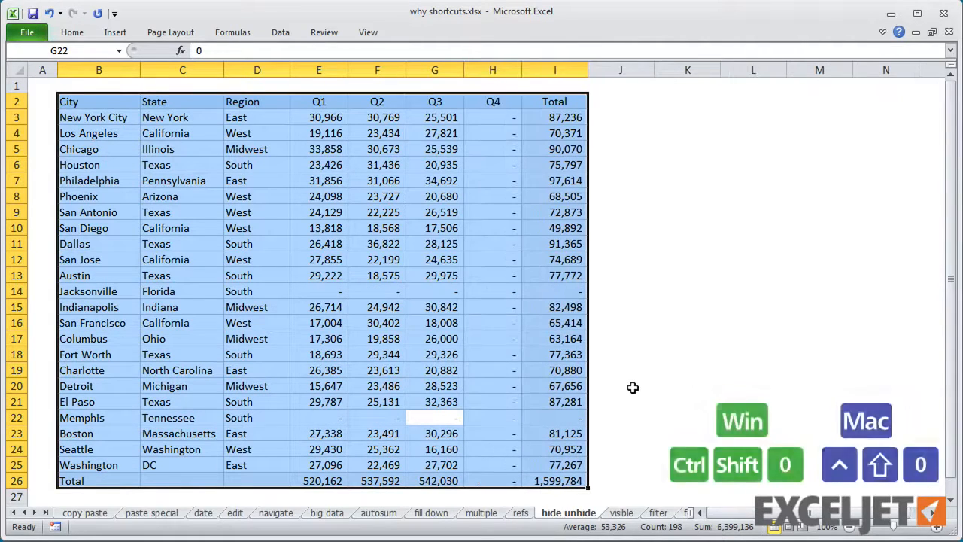
pyautogui.click(633, 387)
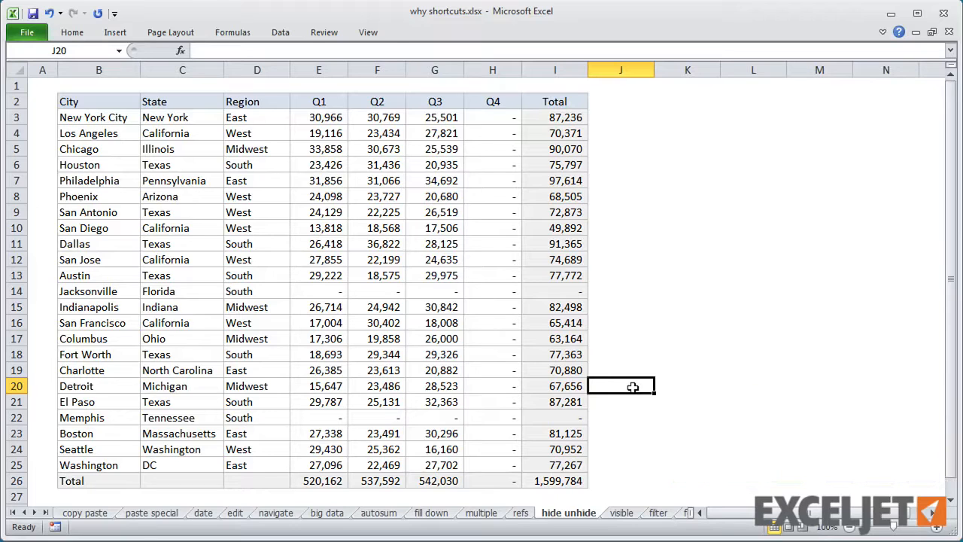
# On the visible sheet, hide every invoicing row with a zero balance: rows 5, 7, 8, 10, 11 and 13
pyautogui.click(622, 513)
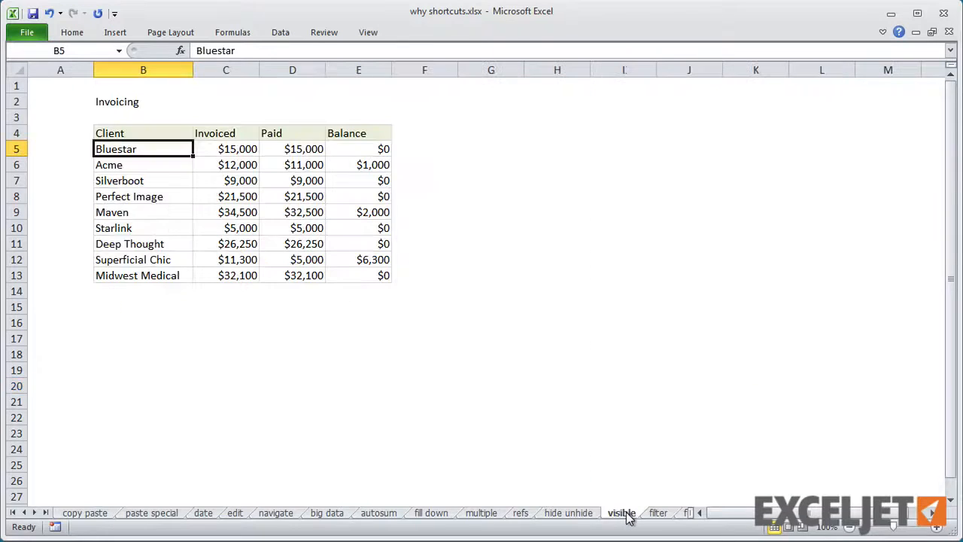
pyautogui.click(383, 151)
pyautogui.hotkey('ctrl', '9')
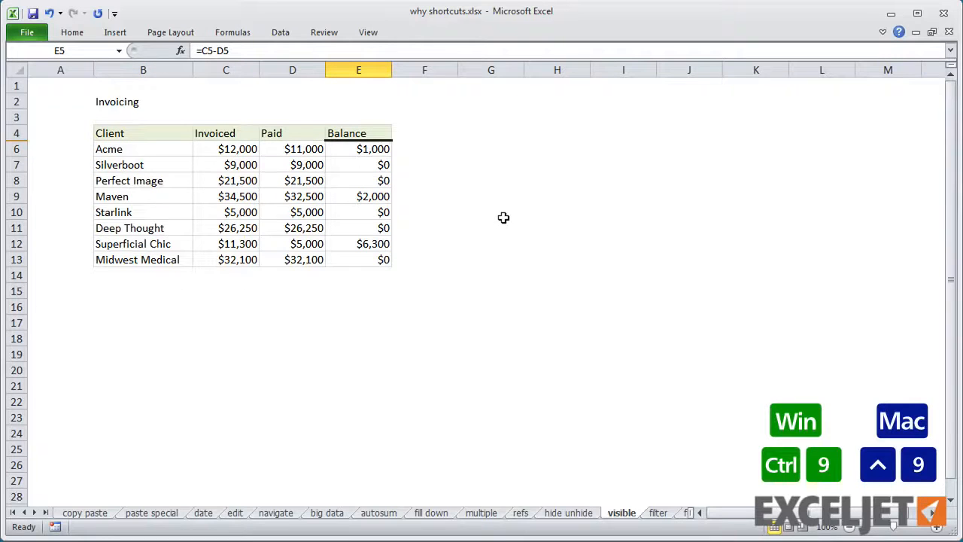
pyautogui.moveTo(365, 170); pyautogui.dragTo(386, 196)
pyautogui.hotkey('ctrl', '9')
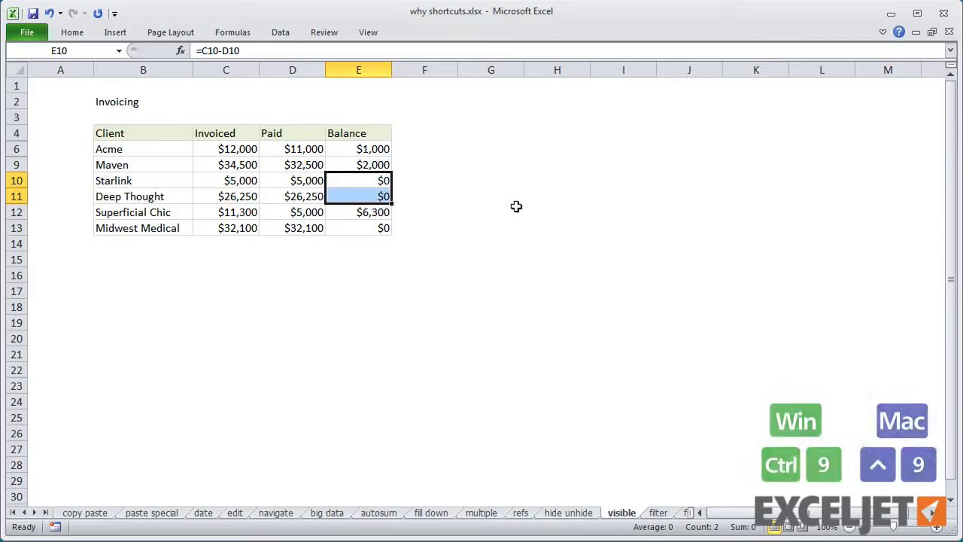
pyautogui.hotkey('ctrl', '9')
pyautogui.click(380, 198)
pyautogui.hotkey('ctrl', '9')
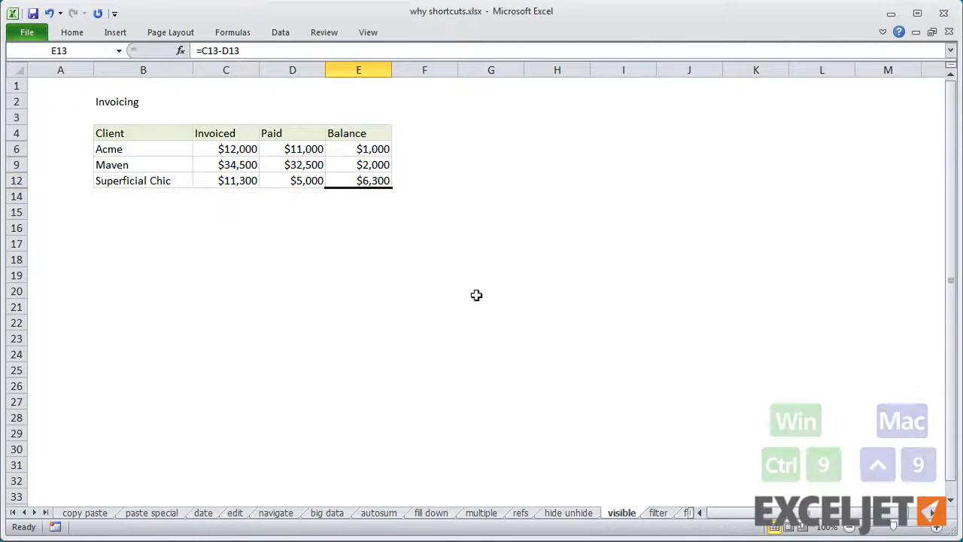
# Try an ordinary copy and paste of the invoicing table to B17, undo the paste and cancel the copy mode
pyautogui.click(256, 165)
pyautogui.hotkey('ctrl', 'a')
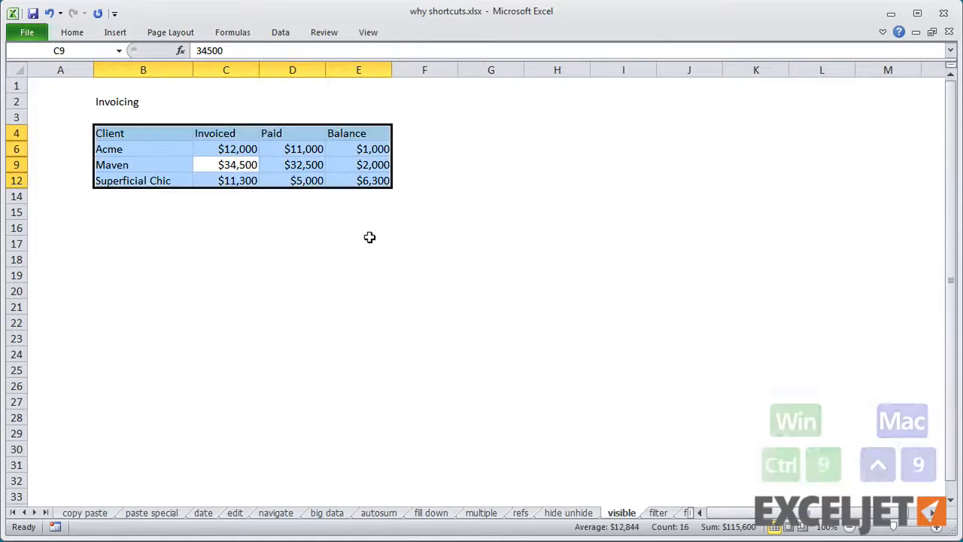
pyautogui.hotkey('ctrl', 'c')
pyautogui.click(118, 241)
pyautogui.hotkey('ctrl', 'v')
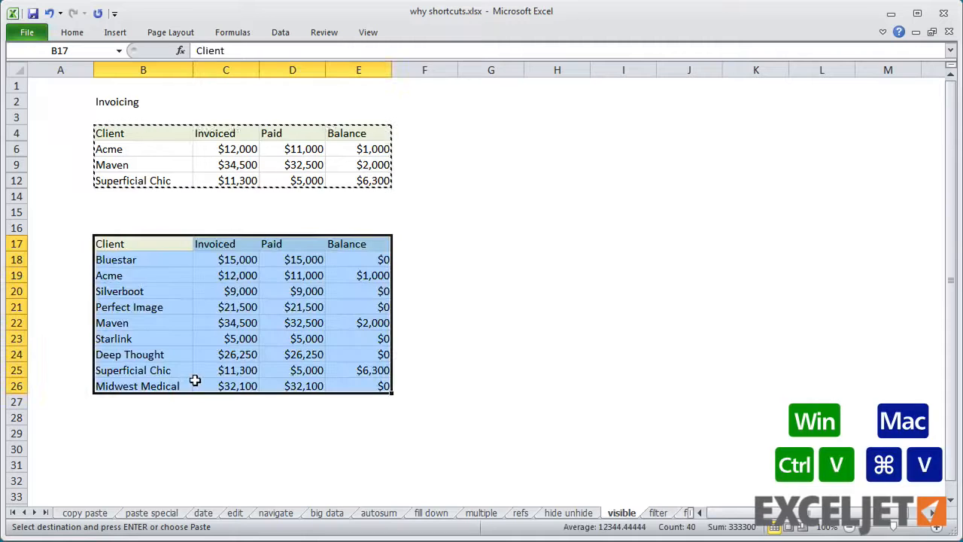
pyautogui.hotkey('ctrl', 'z')
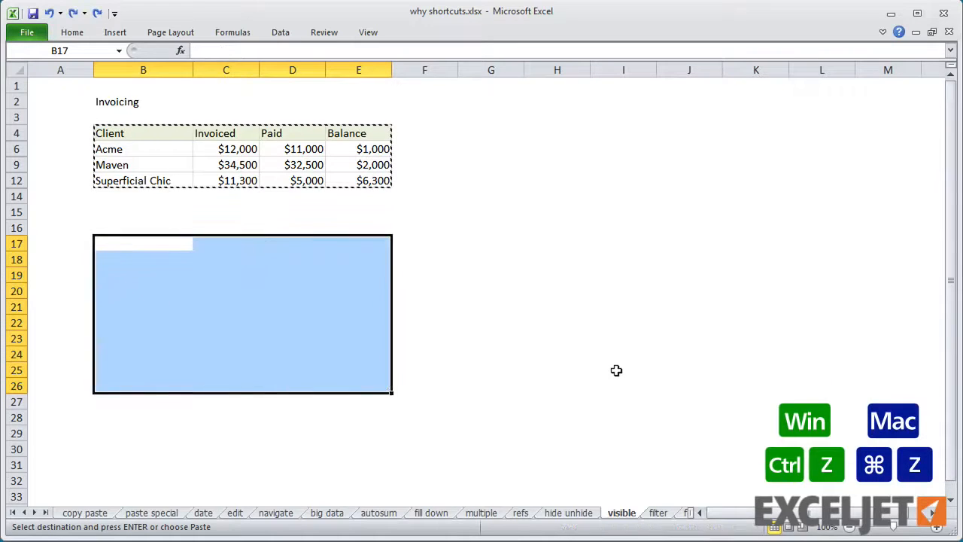
pyautogui.press('Escape')
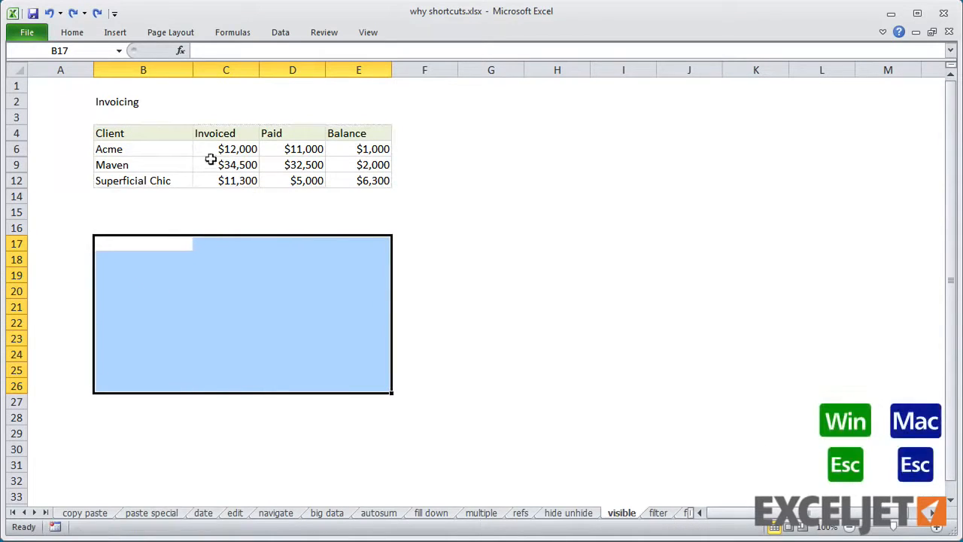
# Copy only the visible cells of the invoicing table B4:E12 and paste them at B16
pyautogui.moveTo(174, 133); pyautogui.dragTo(340, 181)
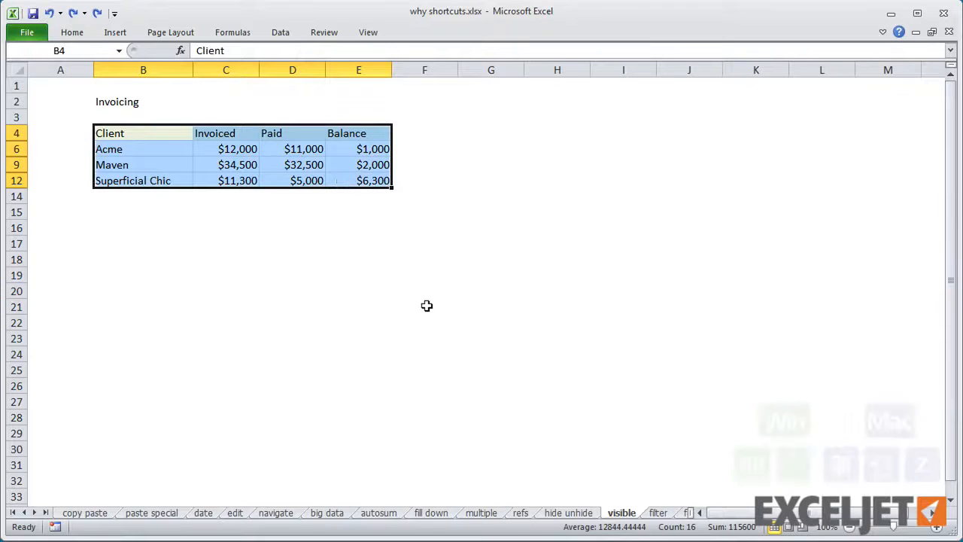
pyautogui.hotkey('alt', ';')
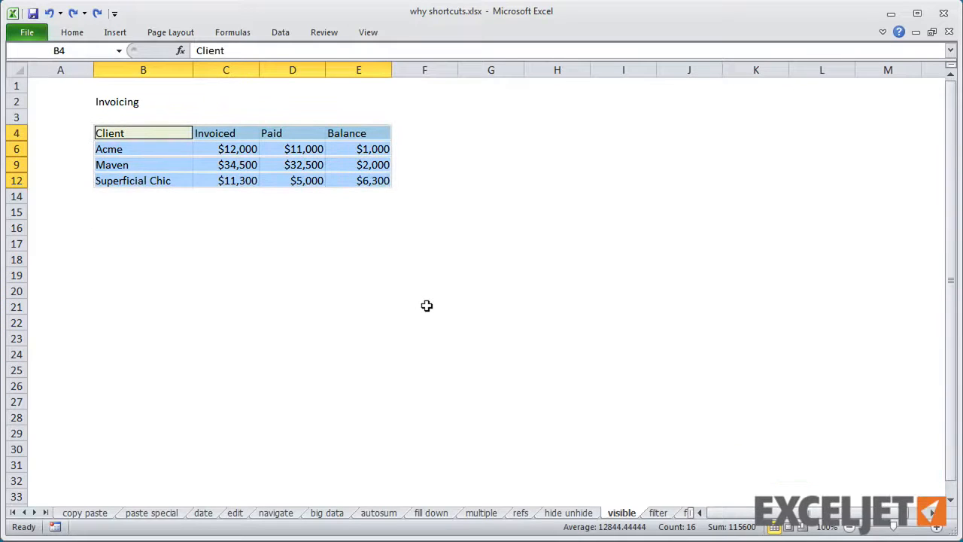
pyautogui.hotkey('ctrl', 'c')
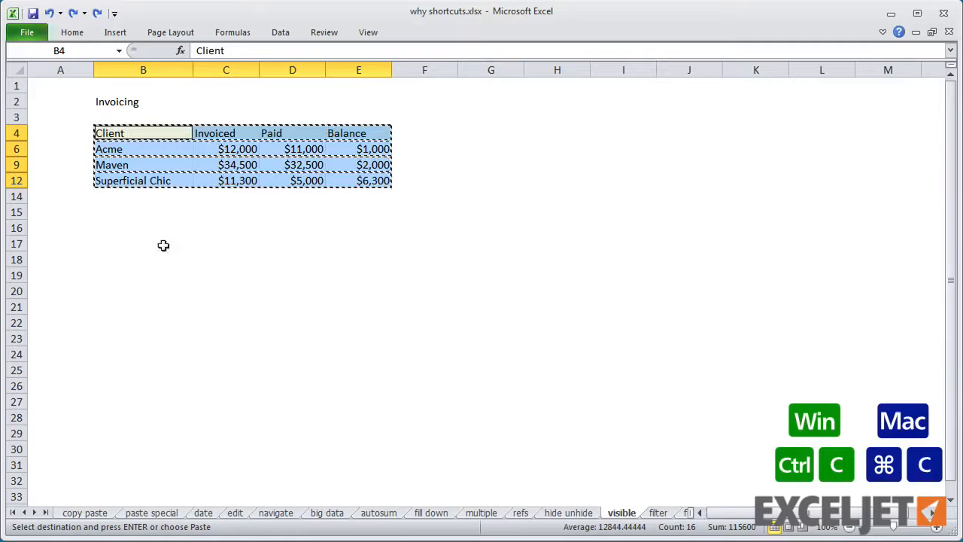
pyautogui.click(119, 227)
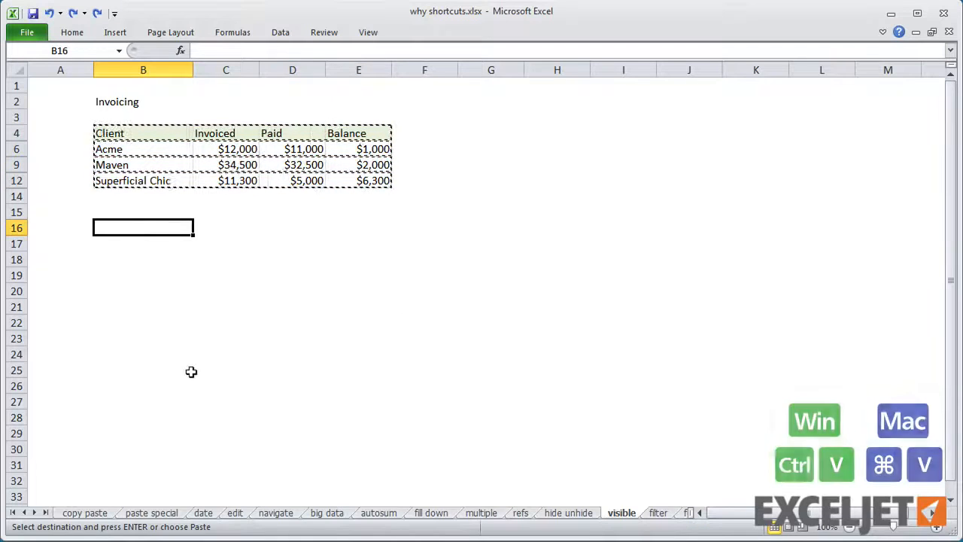
pyautogui.hotkey('ctrl', 'v')
pyautogui.click(173, 324)
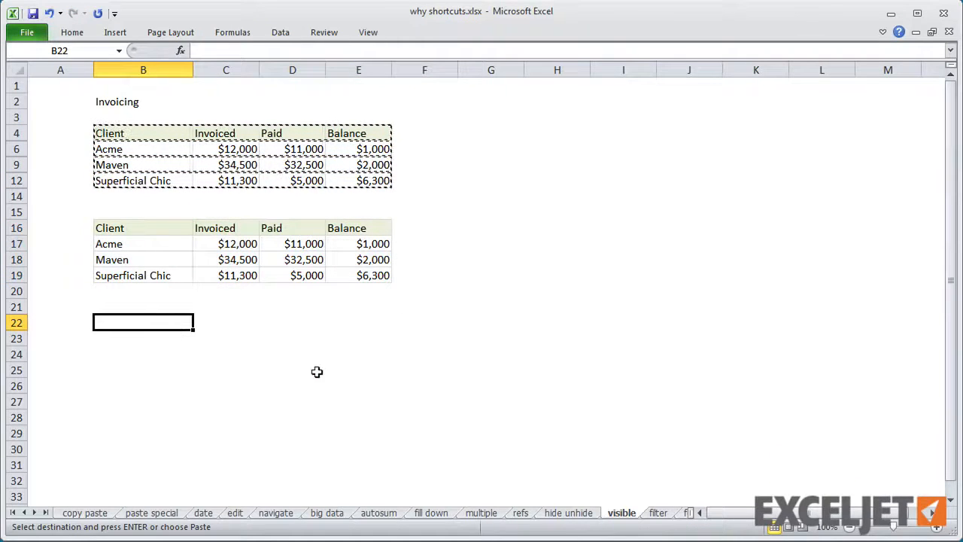
pyautogui.press('Escape')
# On the filter sheet, convert B2:H25 into a table with headers and toggle its filter off and back on
pyautogui.click(656, 514)
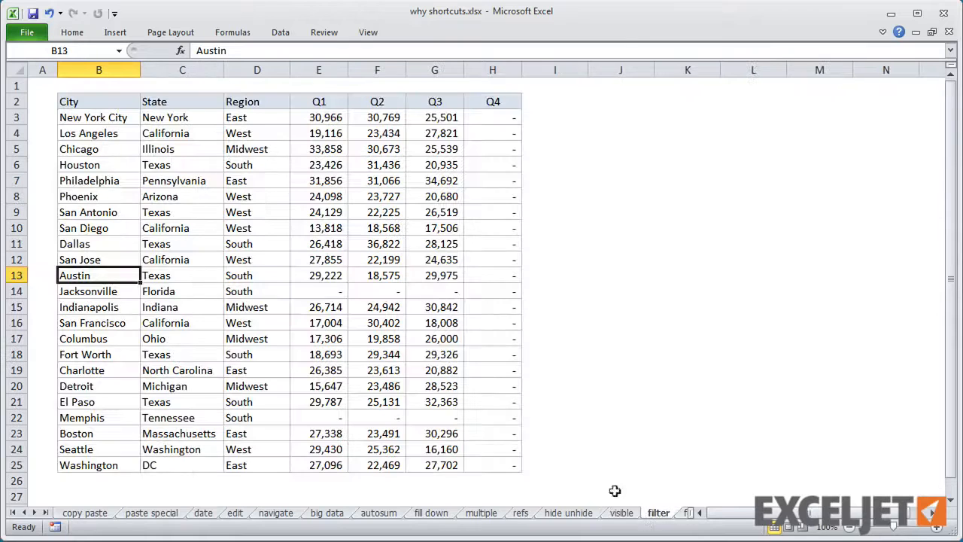
pyautogui.hotkey('ctrl', 't')
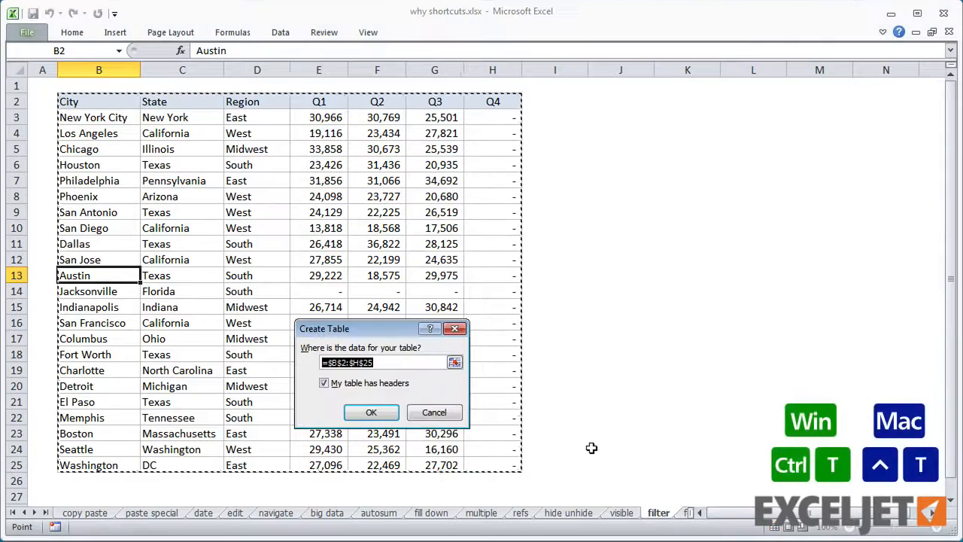
pyautogui.press('Return')
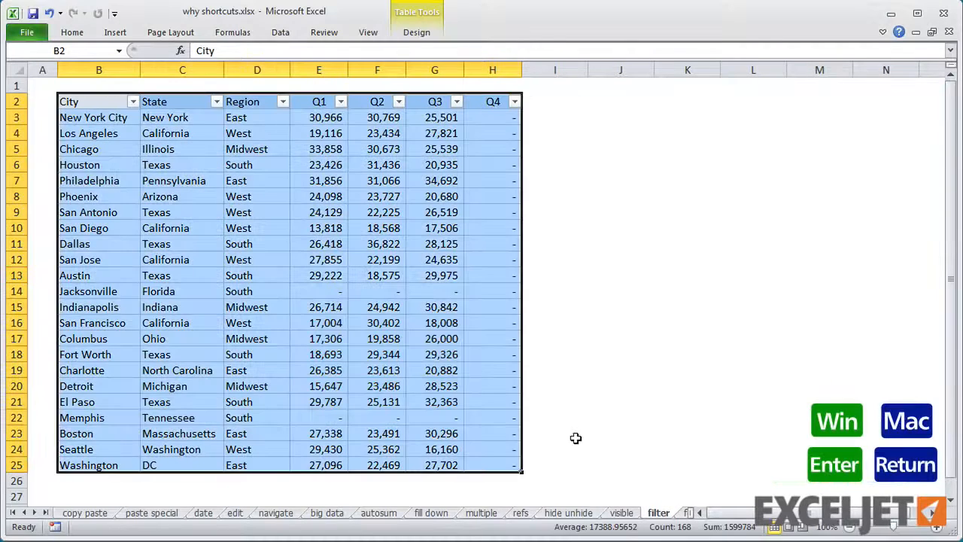
pyautogui.click(347, 274)
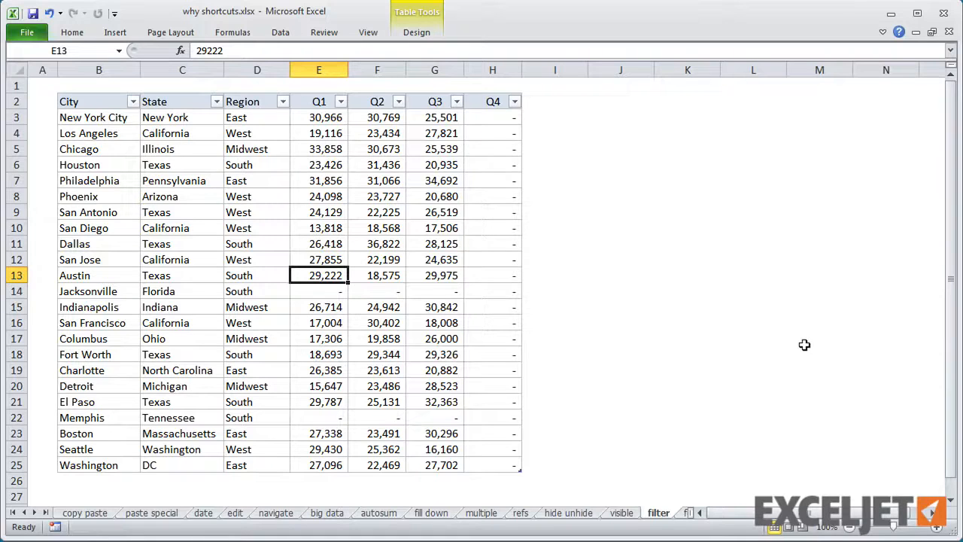
pyautogui.hotkey('ctrl', 'shift', 'l')
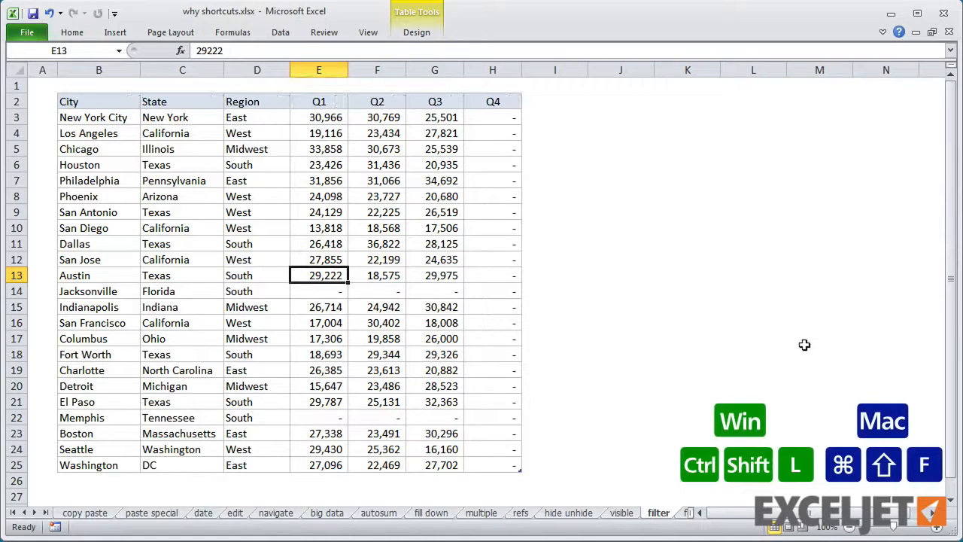
pyautogui.hotkey('ctrl', 'shift', 'l')
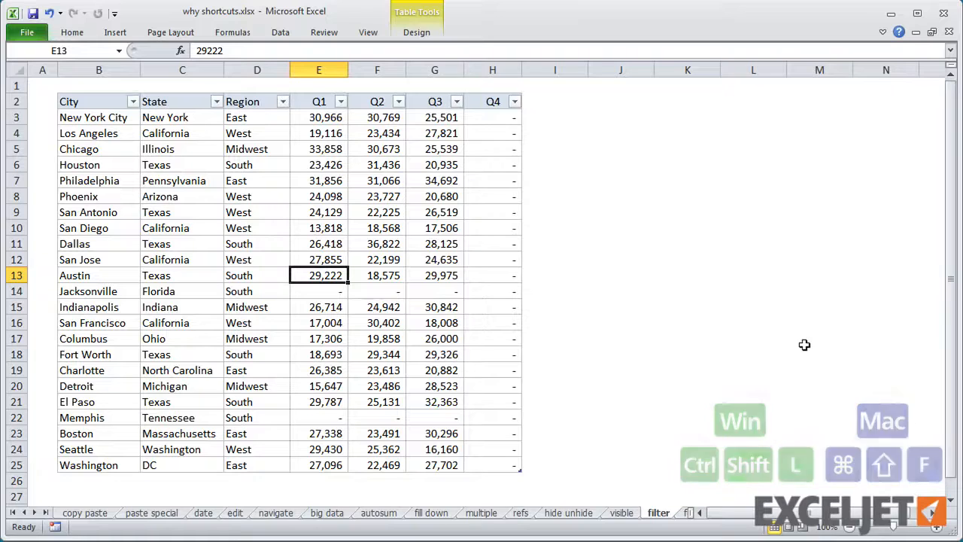
# Filter the Region column to show only Midwest, and clear that filter by toggling filtering off and back on
pyautogui.click(283, 102)
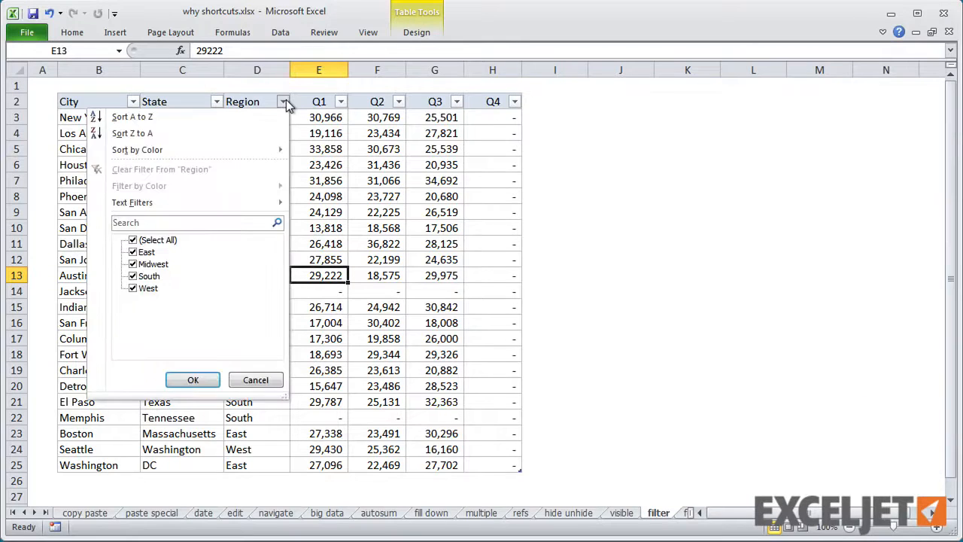
pyautogui.click(133, 240)
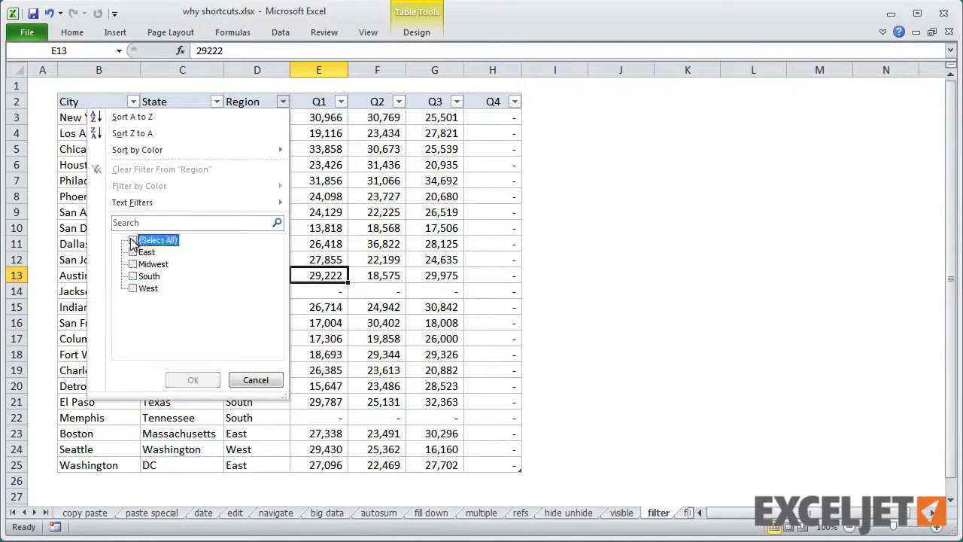
pyautogui.click(134, 265)
pyautogui.click(193, 378)
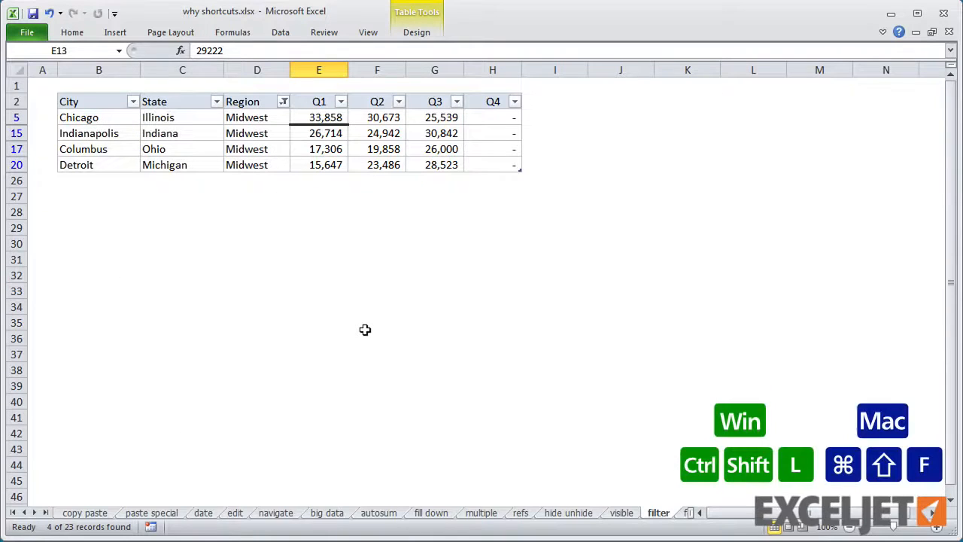
pyautogui.hotkey('ctrl', 'shift', 'l')
pyautogui.hotkey('ctrl', 'shift', 'l')
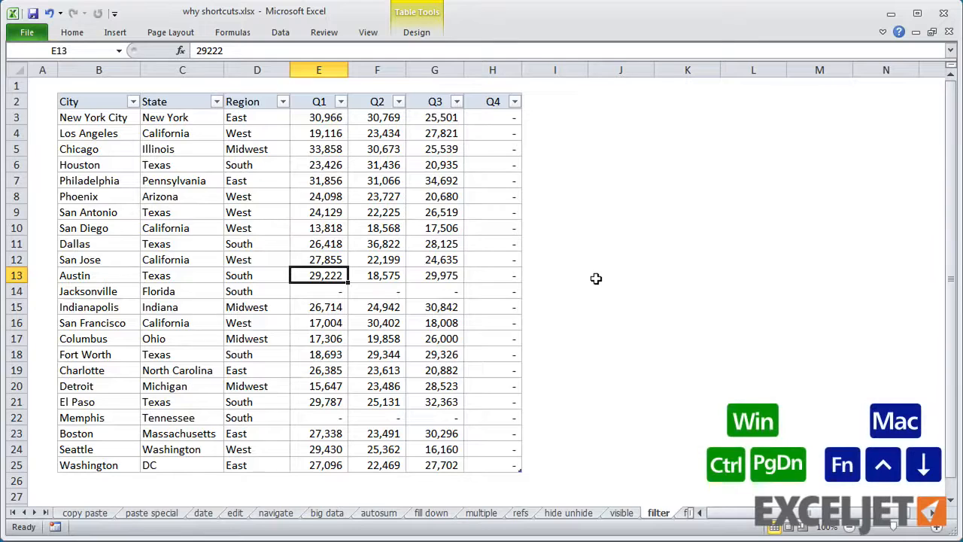
# On the format sheet, open Format Cells for the weekly table B4:J13 and cycle through its categories back to Border
pyautogui.hotkey('ctrl', 'pagedown')
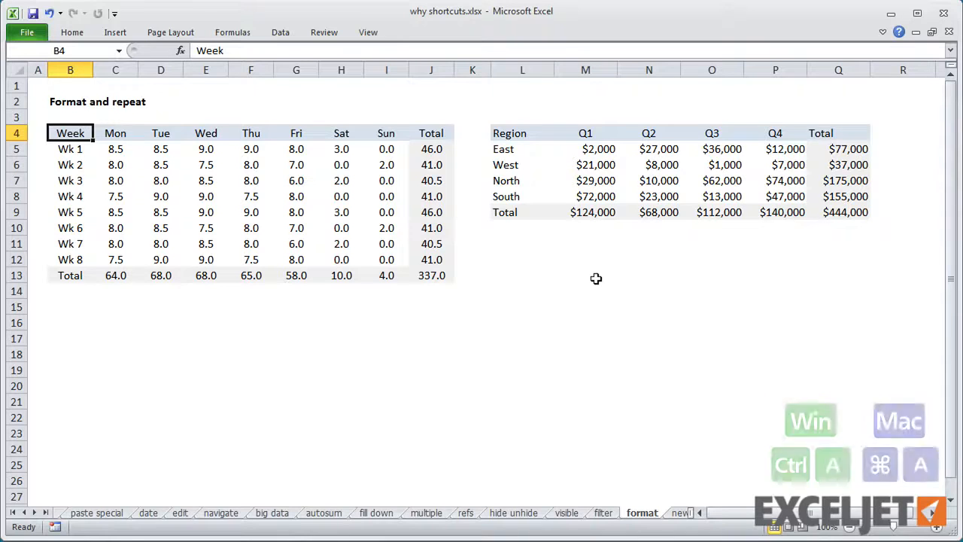
pyautogui.hotkey('ctrl', 'a')
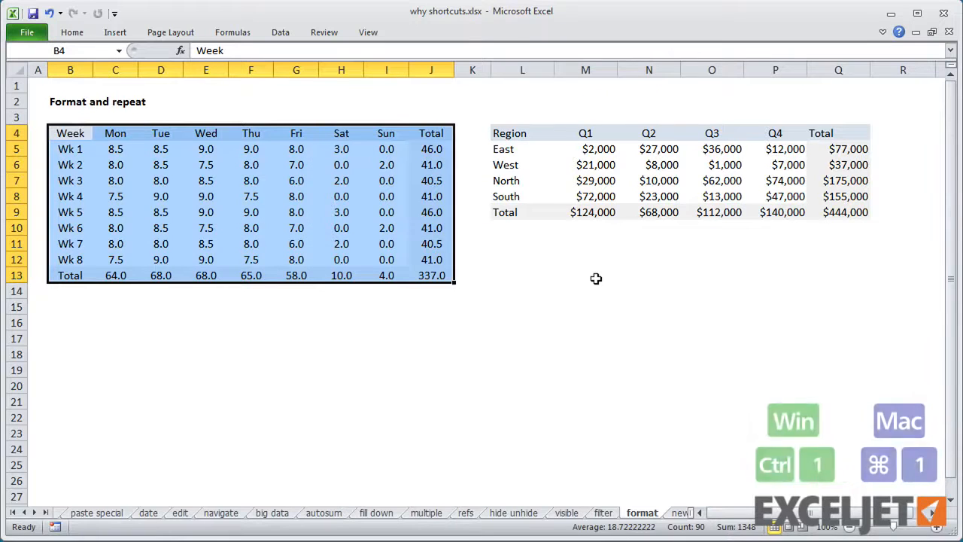
pyautogui.hotkey('ctrl', '1')
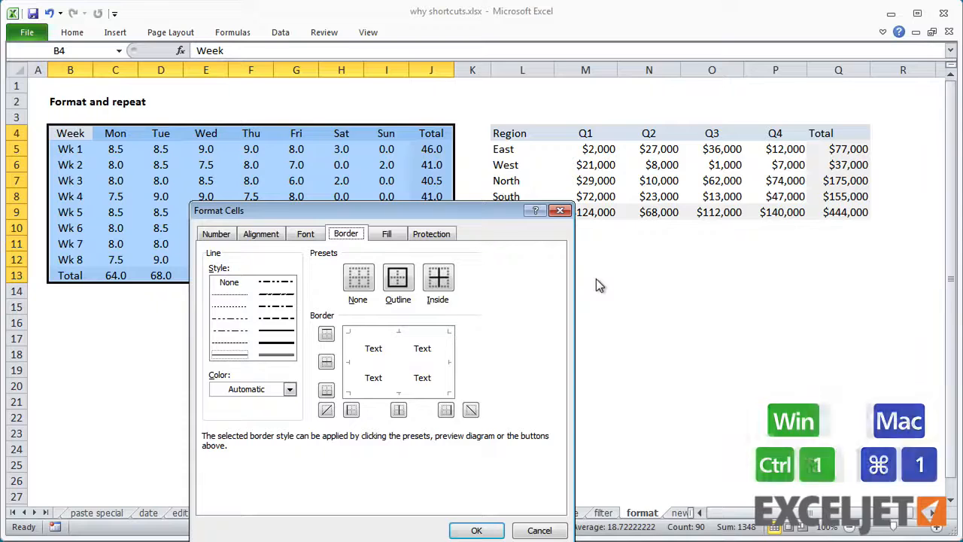
pyautogui.hotkey('ctrl', 'Tab')
pyautogui.hotkey('ctrl', 'Tab')
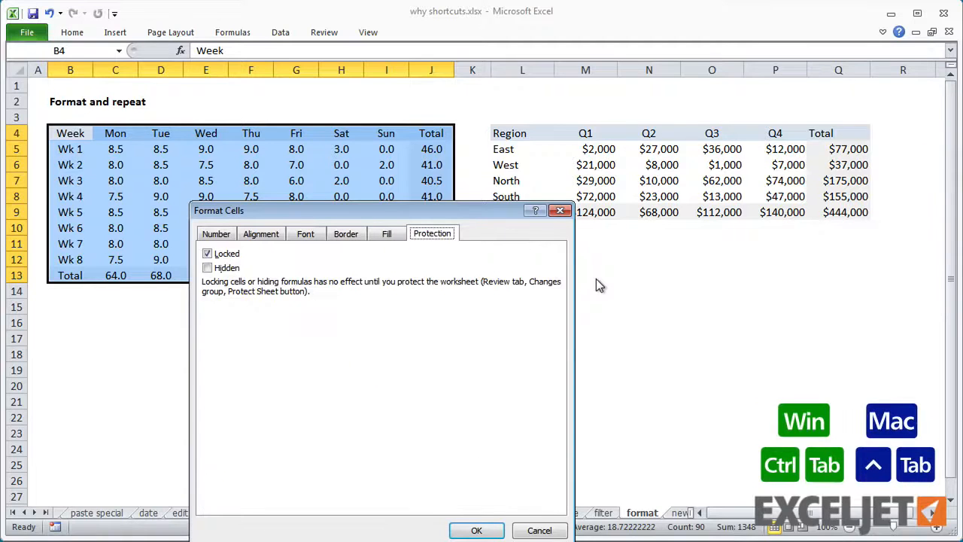
pyautogui.hotkey('ctrl', 'Tab')
pyautogui.hotkey('ctrl', 'Tab')
pyautogui.hotkey('ctrl', 'Tab')
pyautogui.hotkey('ctrl', 'Tab')
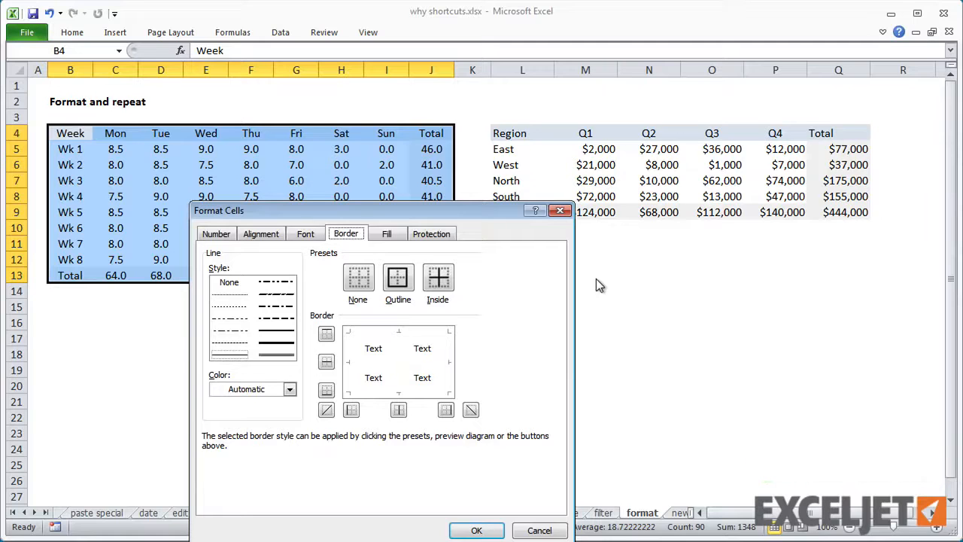
# Apply gray outline and inside borders to the weekly table B4:J13
pyautogui.click(263, 389)
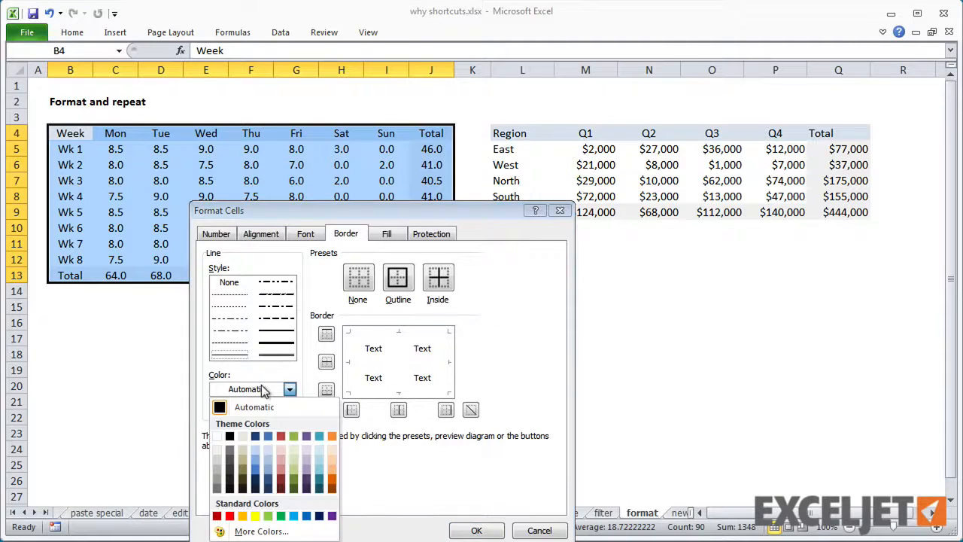
pyautogui.click(216, 472)
pyautogui.click(404, 289)
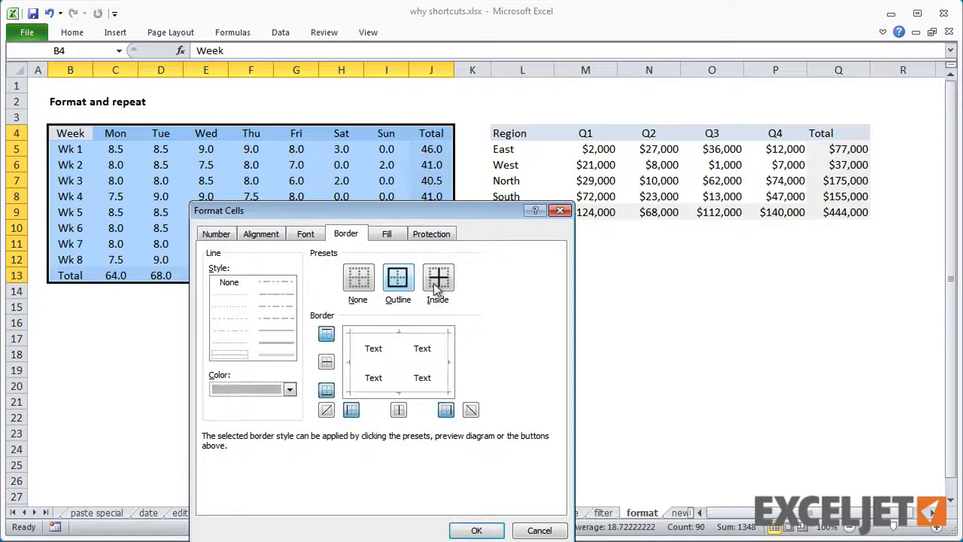
pyautogui.click(438, 280)
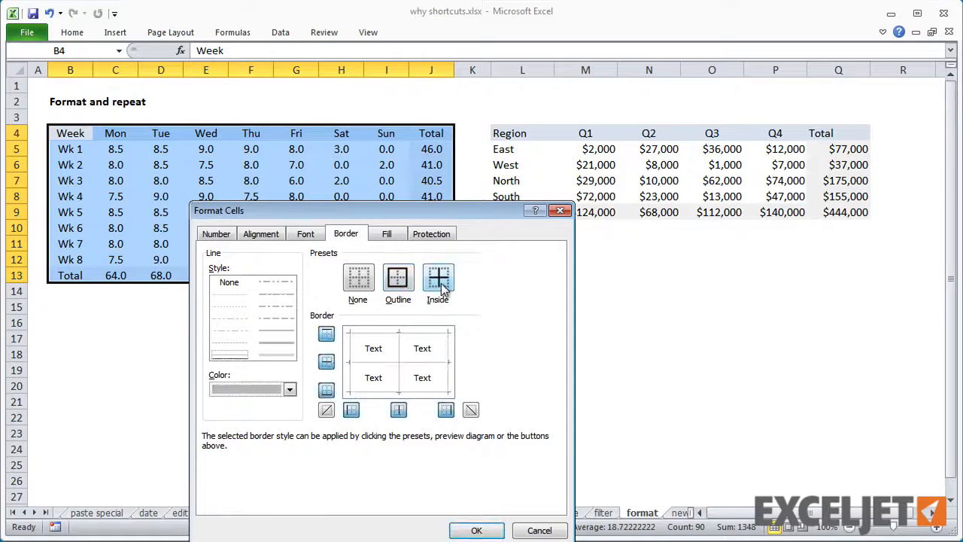
pyautogui.click(479, 530)
pyautogui.click(241, 326)
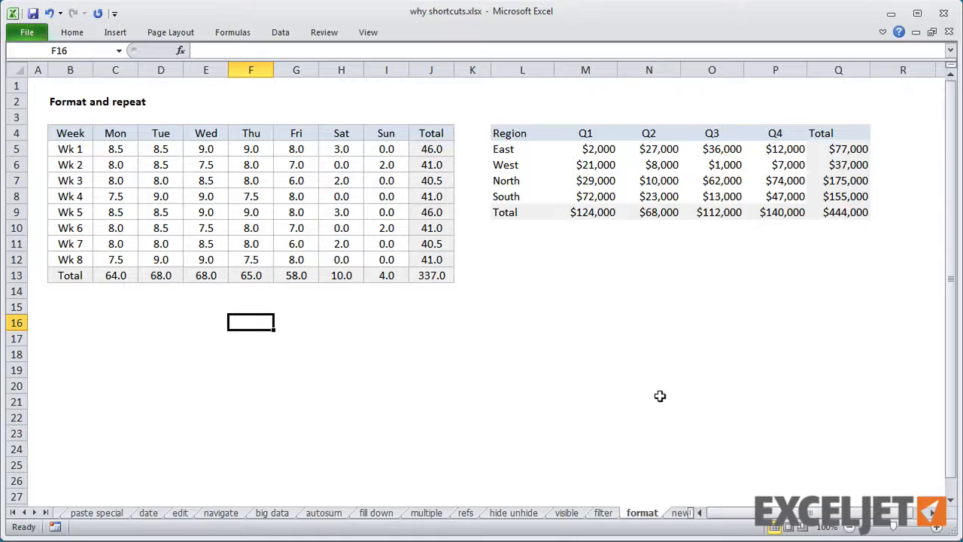
# Repeat the last cell formatting on the whole region table L4:Q9
pyautogui.click(595, 197)
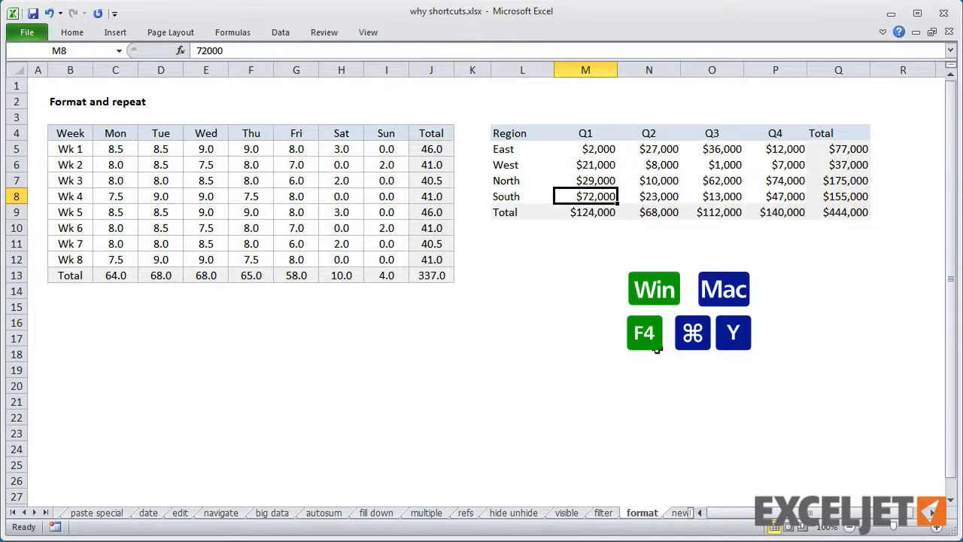
pyautogui.hotkey('ctrl', 'a')
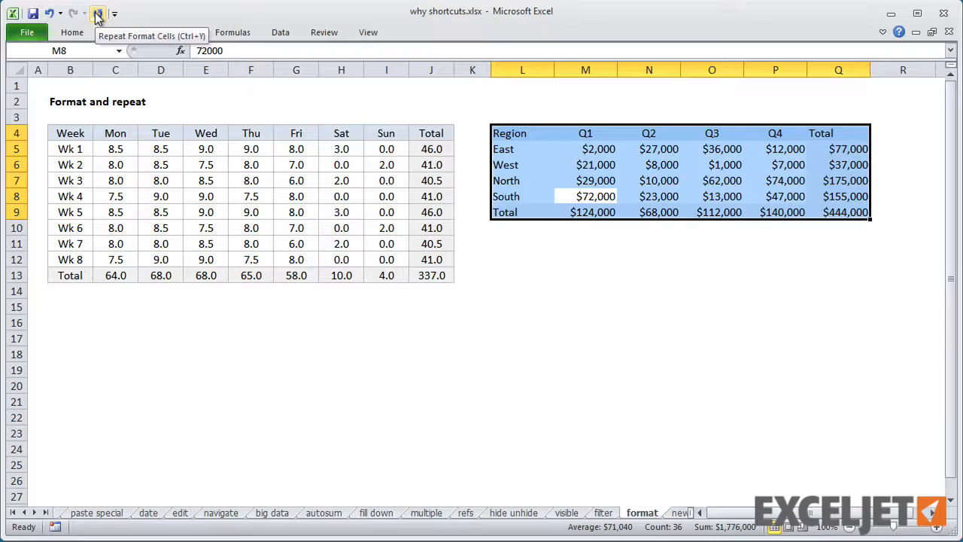
pyautogui.press('F4')
pyautogui.click(534, 269)
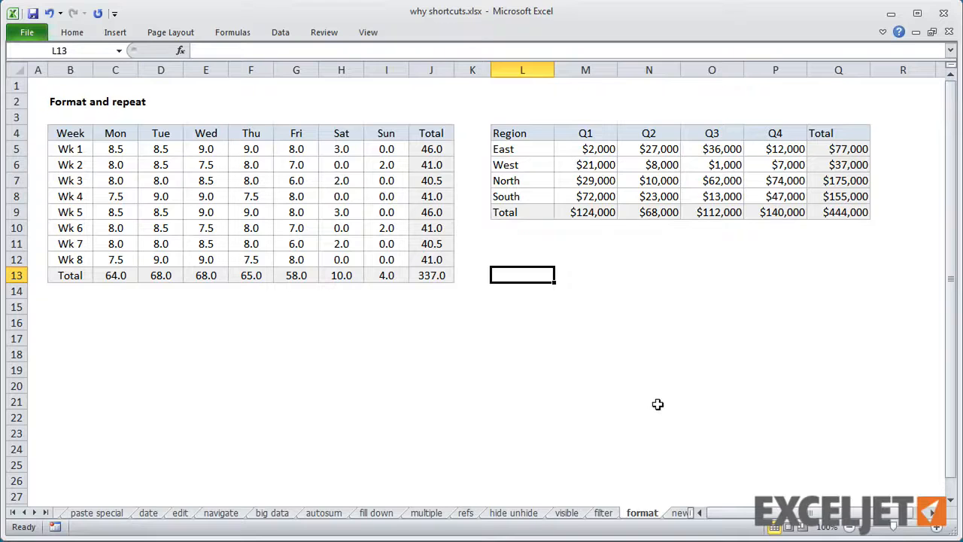
# On the new line sheet, insert a line break before the city in the address in C10
pyautogui.hotkey('ctrl', 'pagedown')
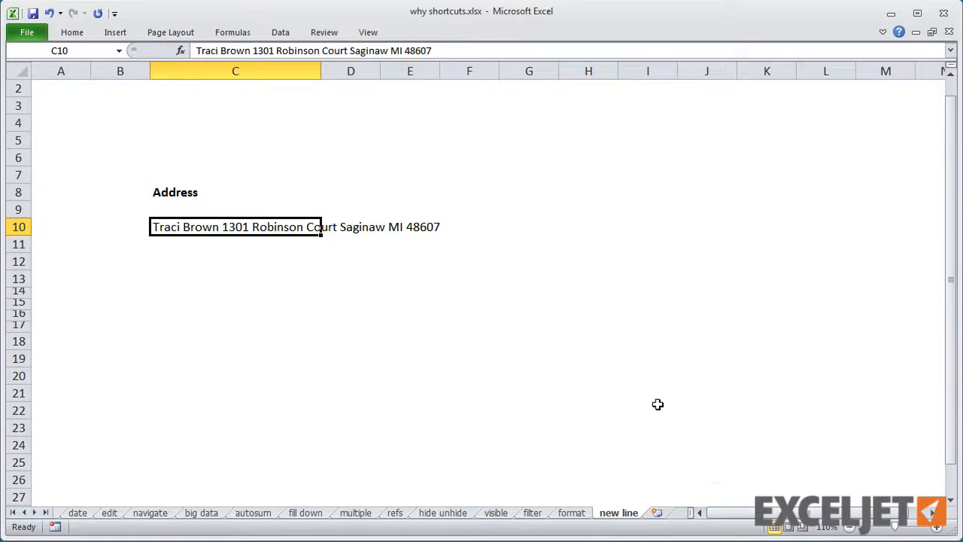
pyautogui.press('F2')
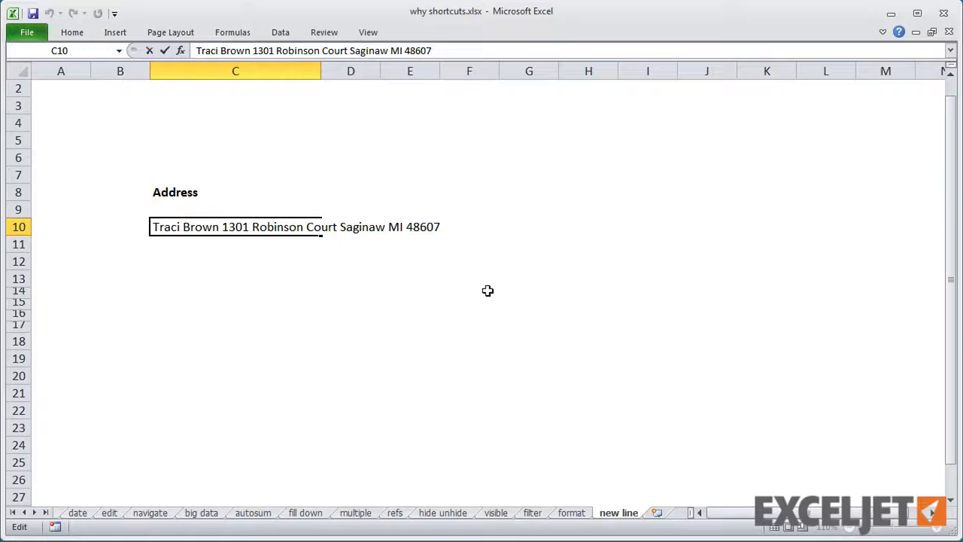
pyautogui.hotkey('ctrl', 'Left')
pyautogui.hotkey('ctrl', 'Left')
pyautogui.hotkey('ctrl', 'Left')
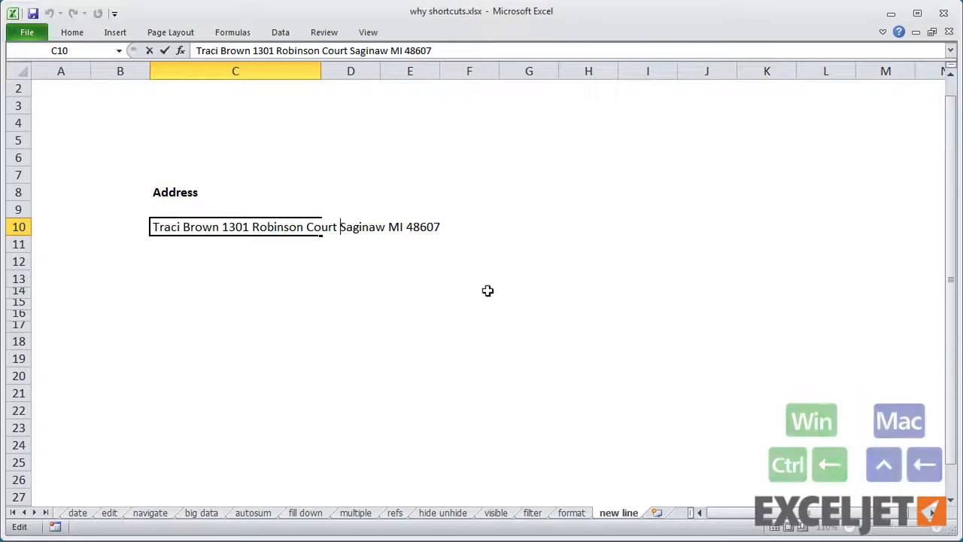
pyautogui.hotkey('alt', 'Return')
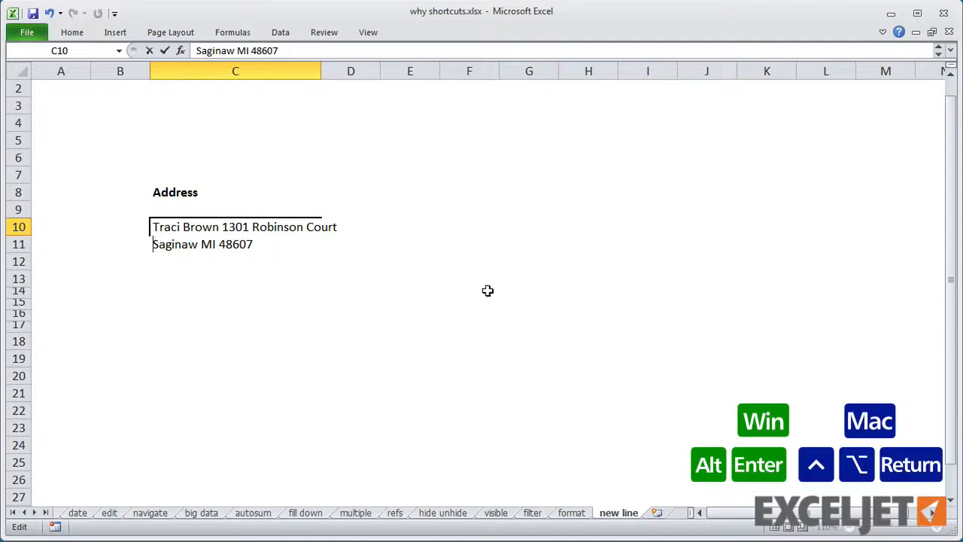
# Insert a line break between the name and the street in C10, commit the entry, and expand the ribbon to check the cell's Wrap Text setting
pyautogui.hotkey('ctrl', 'Left')
pyautogui.hotkey('ctrl', 'Left')
pyautogui.hotkey('ctrl', 'Left')
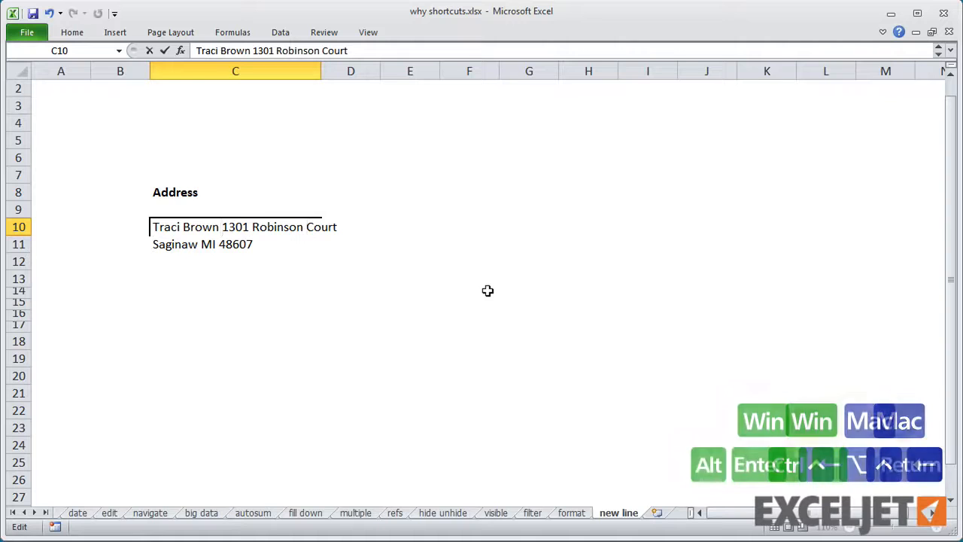
pyautogui.hotkey('alt', 'Return')
pyautogui.press('Return')
pyautogui.press('Up')
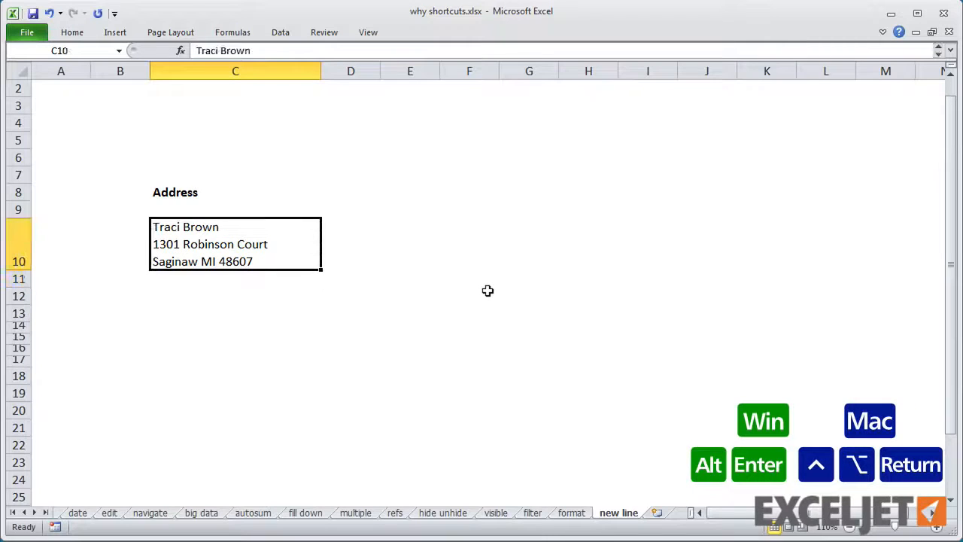
pyautogui.hotkey('ctrl', 'F1')
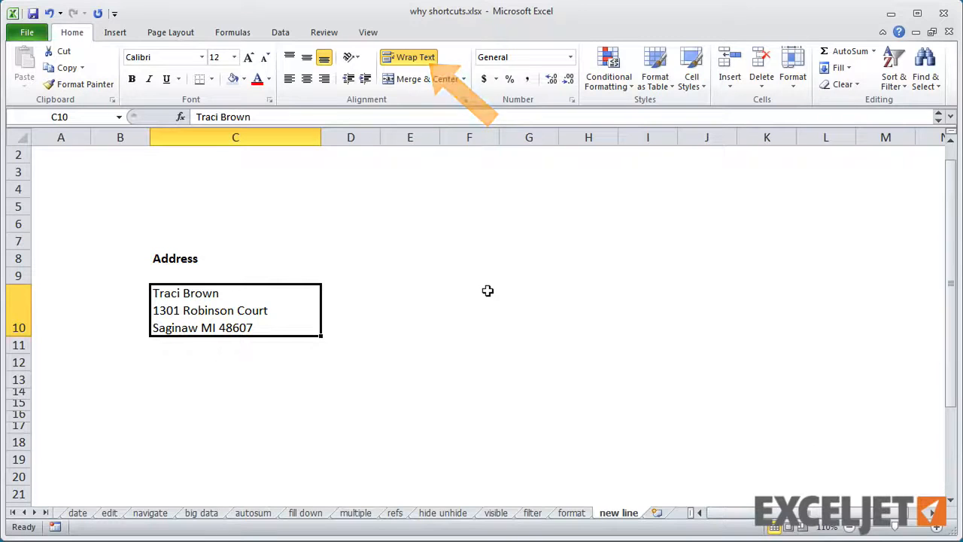
pyautogui.click(188, 362)
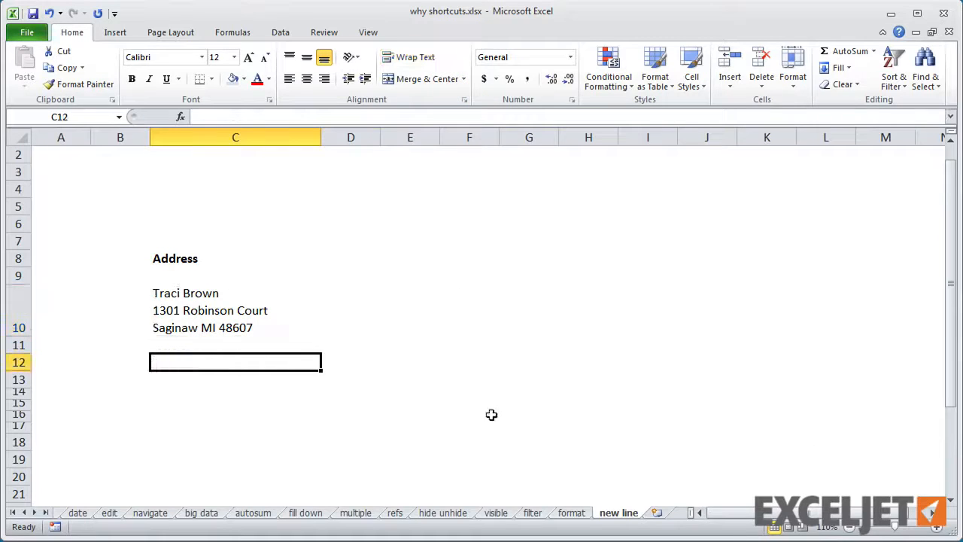